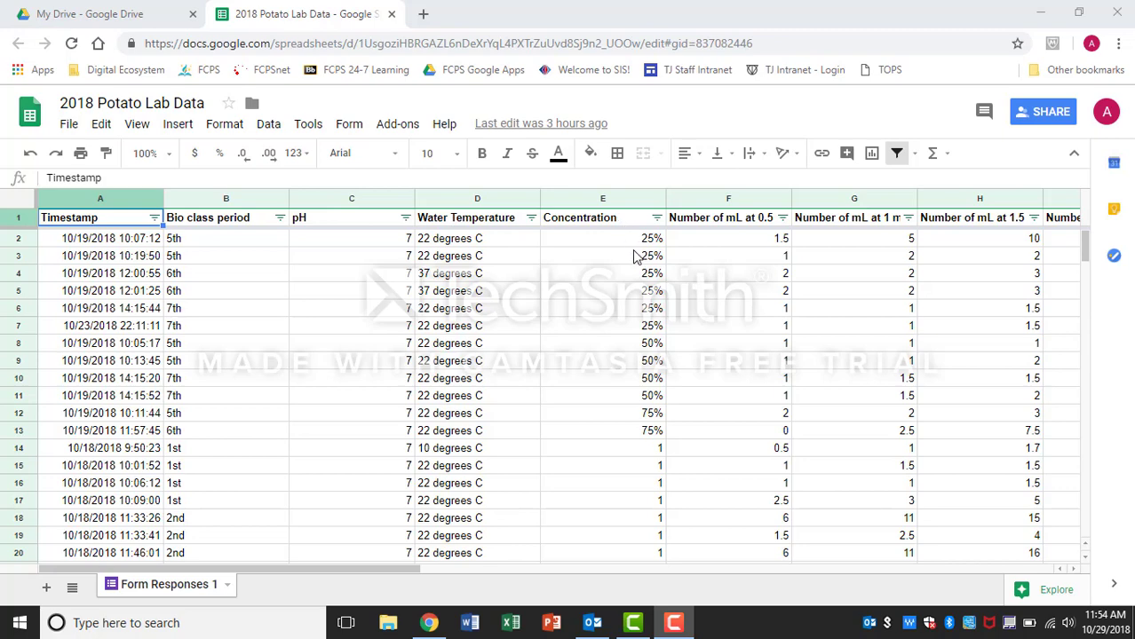
# Step: Copy the entire potato lab data sheet and paste it into cell A1 of a new blank Excel workbook
pyautogui.click(21, 197)
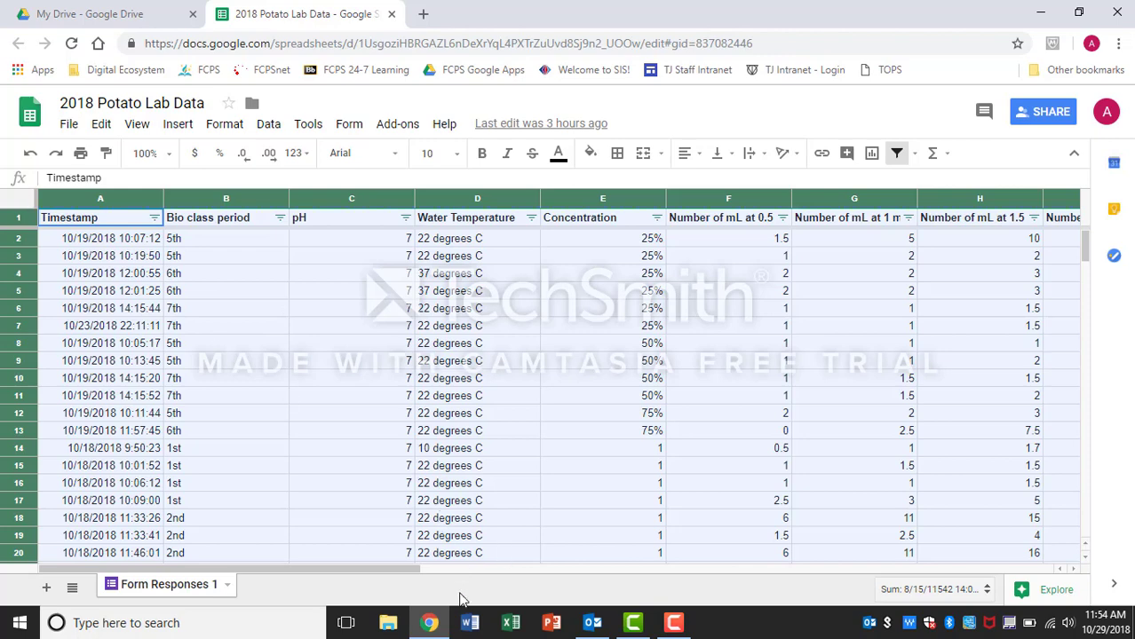
pyautogui.click(499, 629)
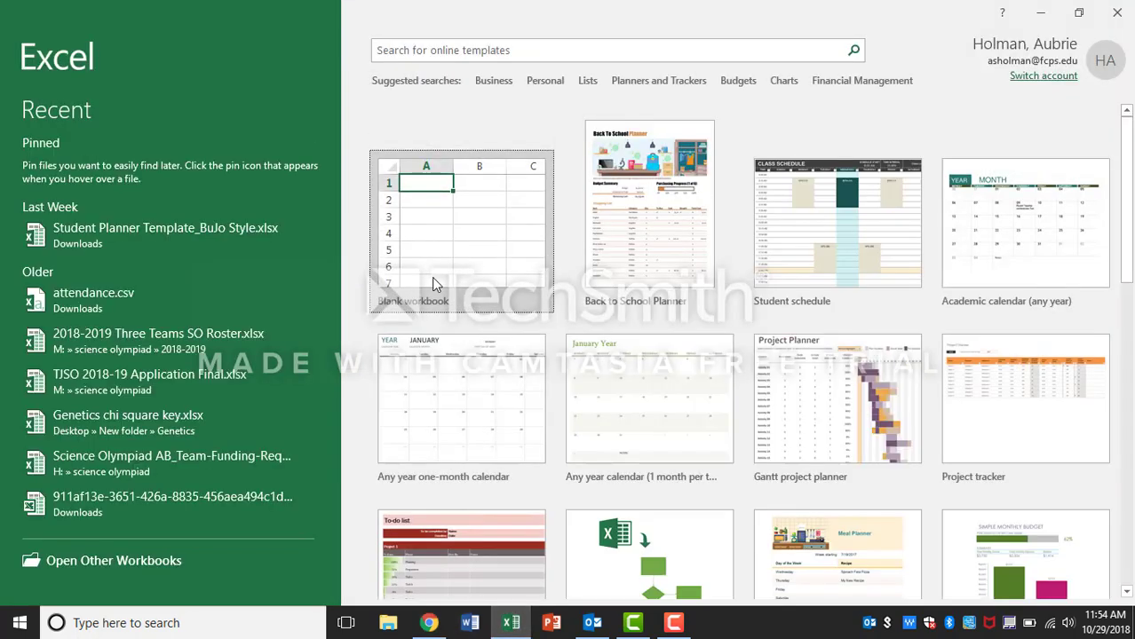
pyautogui.click(433, 277)
pyautogui.click(426, 276)
pyautogui.click(62, 191)
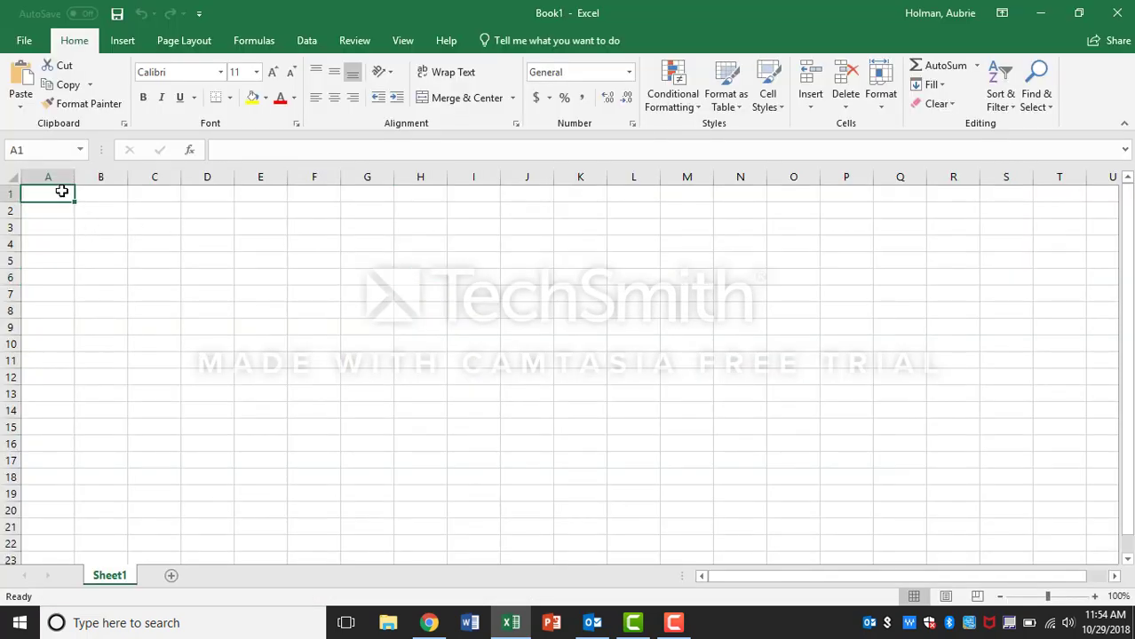
pyautogui.hotkey('ctrl', 'v')
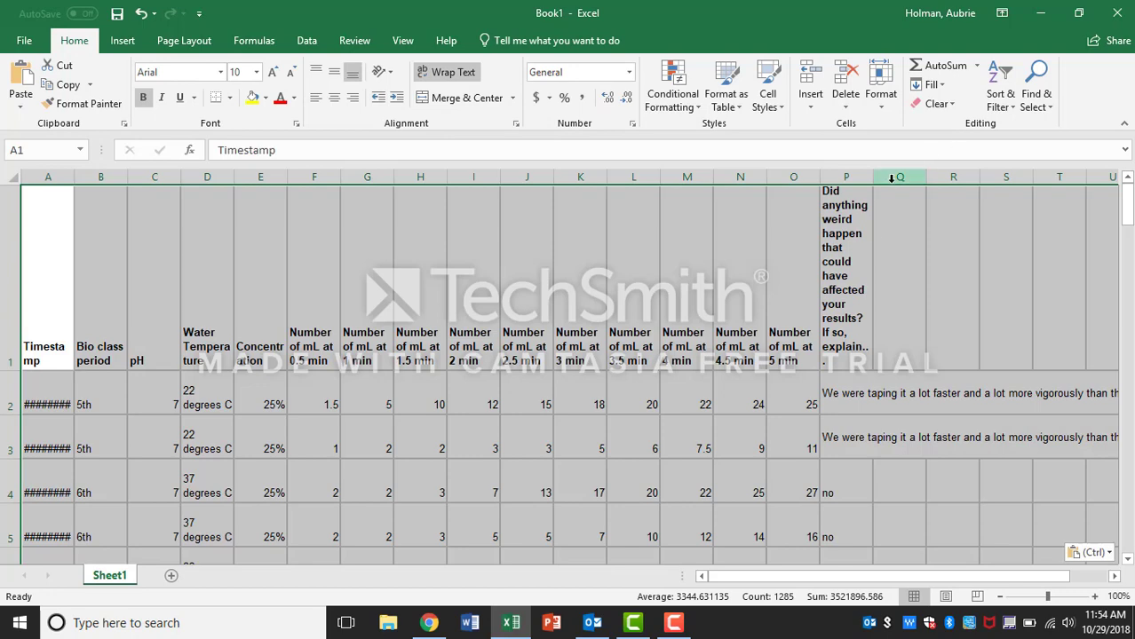
# Step: Widen the comments column P and autofit the header row height
pyautogui.moveTo(872, 177); pyautogui.dragTo(985, 165)
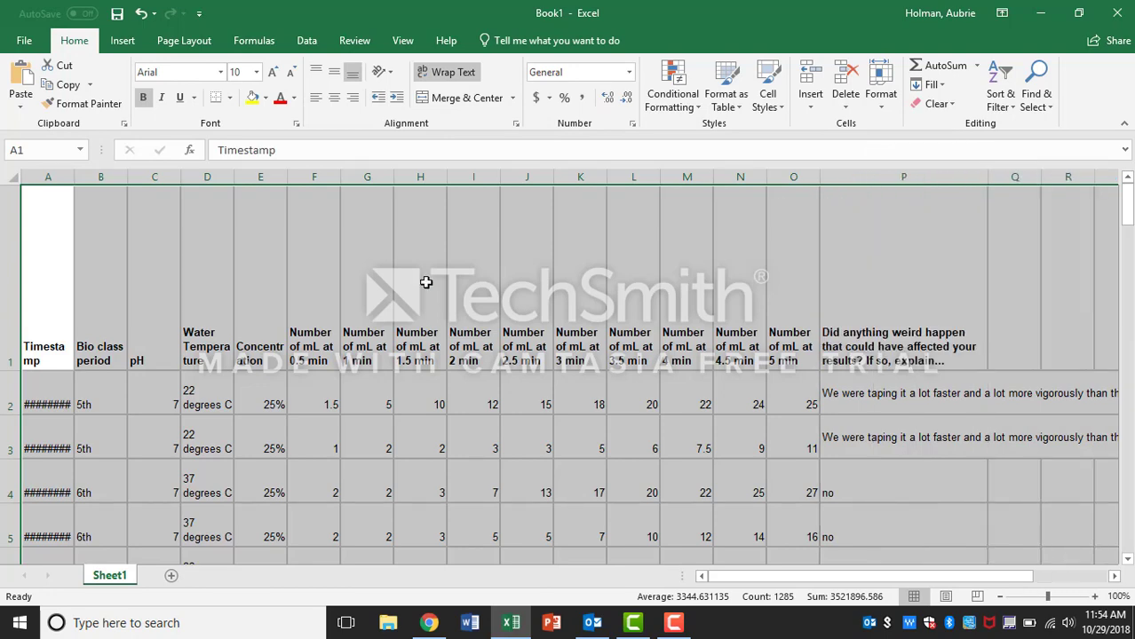
pyautogui.doubleClick(4, 371)
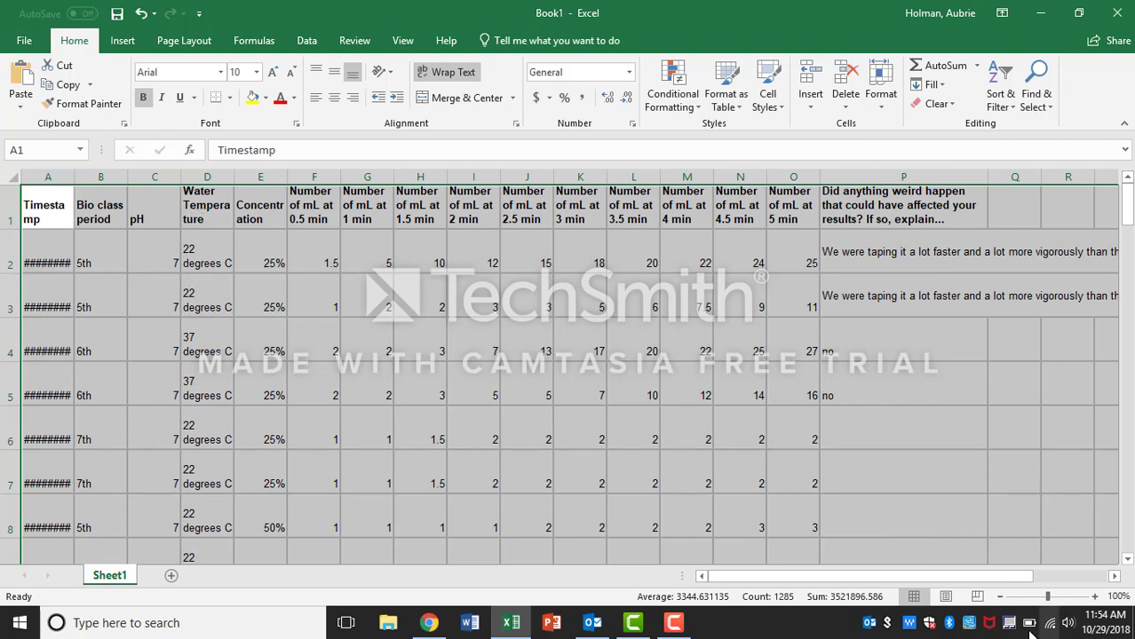
# Step: Turn on filters for the whole data table
pyautogui.click(1095, 596)
pyautogui.click(1094, 597)
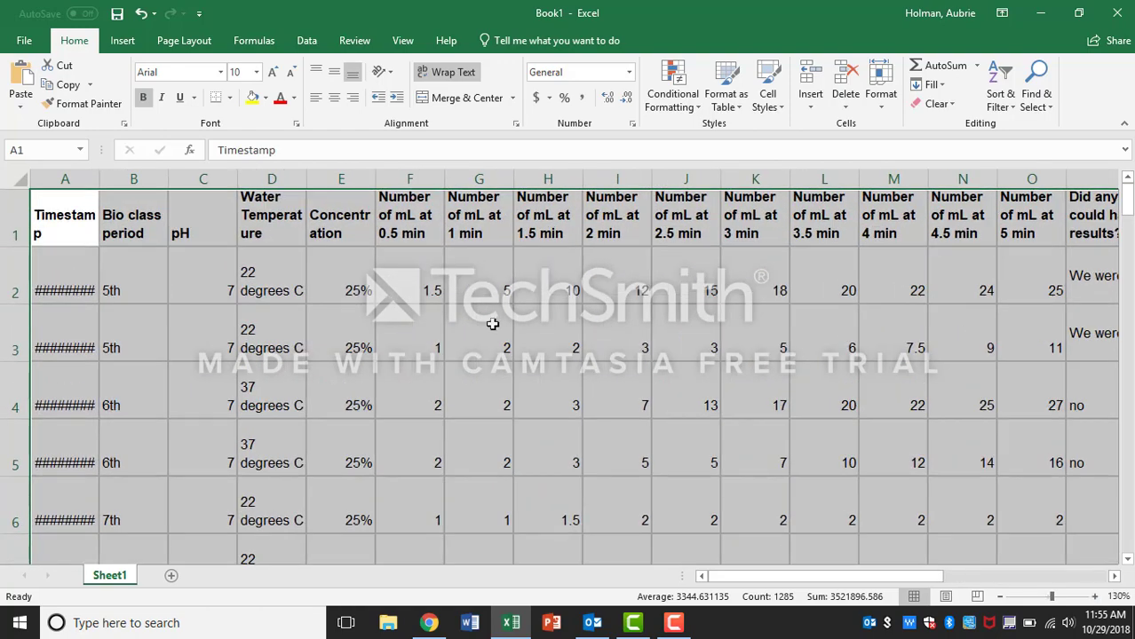
pyautogui.click(287, 269)
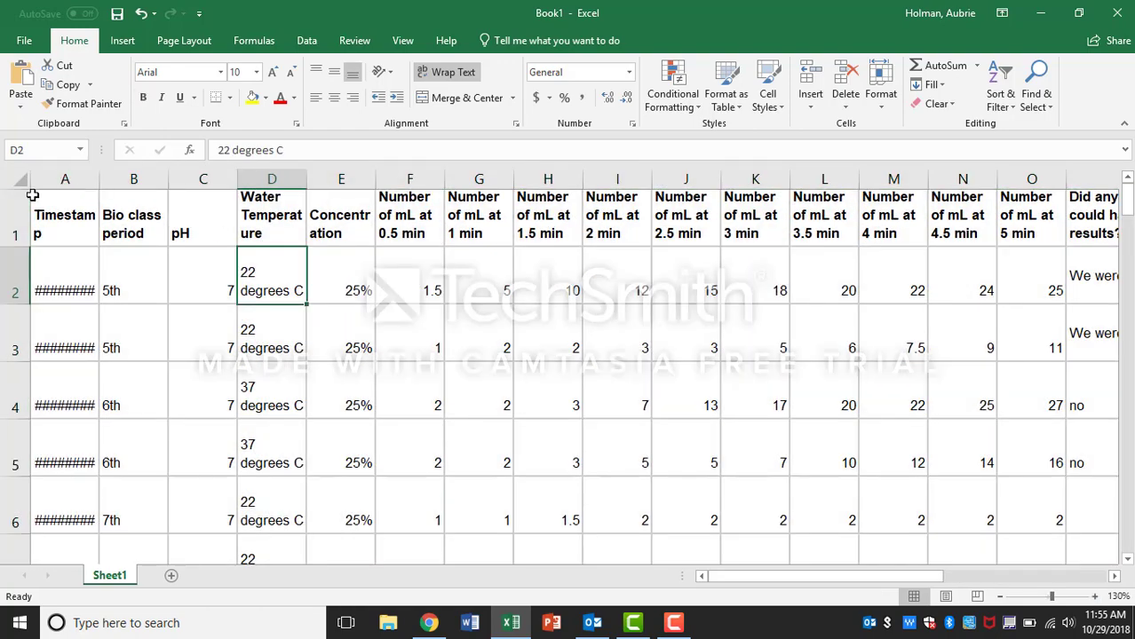
pyautogui.click(13, 177)
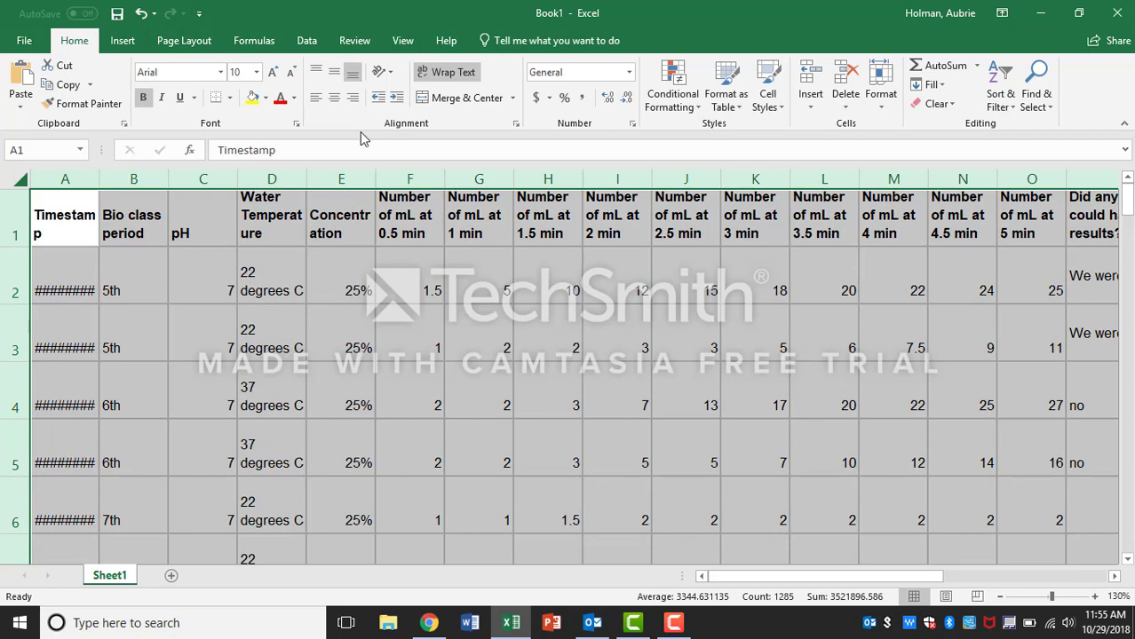
pyautogui.click(1006, 91)
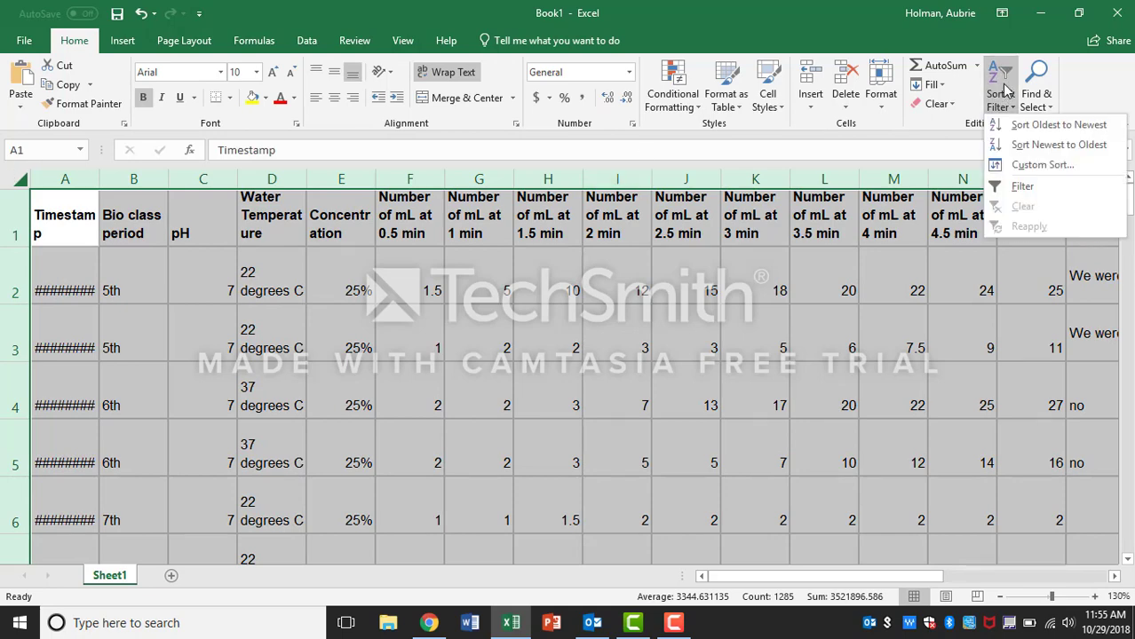
pyautogui.click(1024, 190)
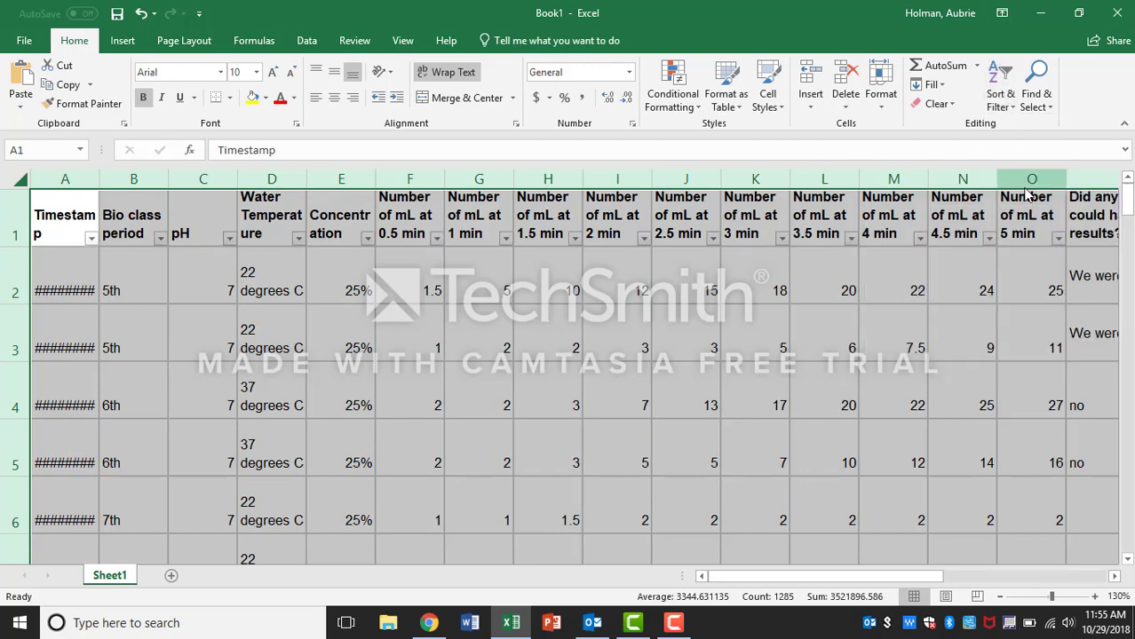
# Step: Sort the data by pH from smallest to largest
pyautogui.click(330, 282)
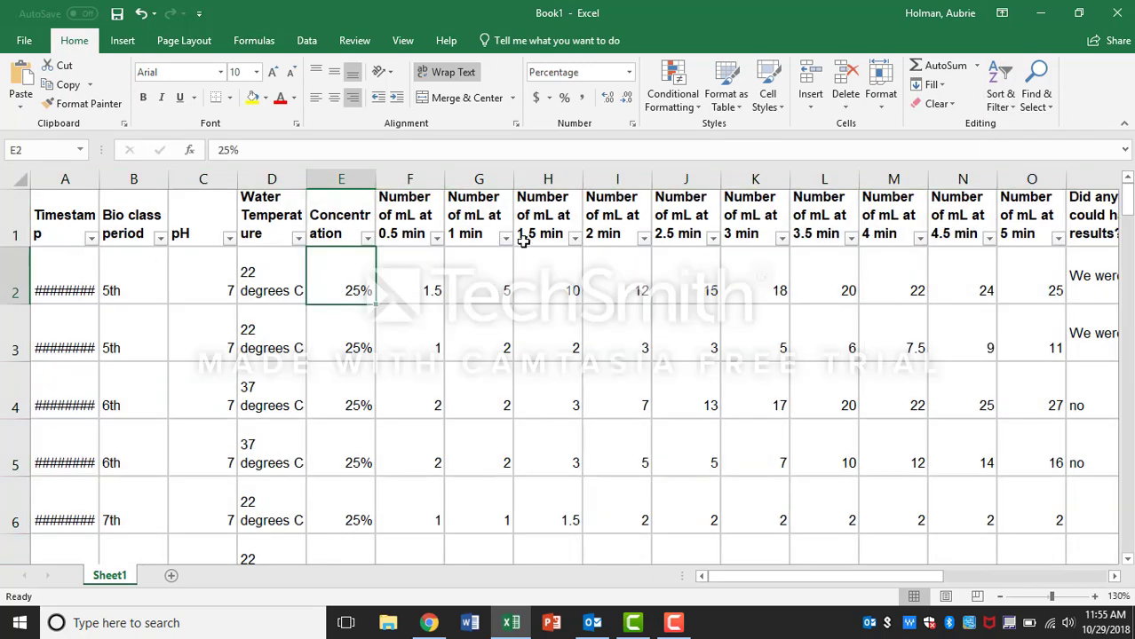
pyautogui.click(233, 241)
pyautogui.click(175, 269)
# Step: Filter the pH column to hide the rows with pH 7
pyautogui.click(229, 239)
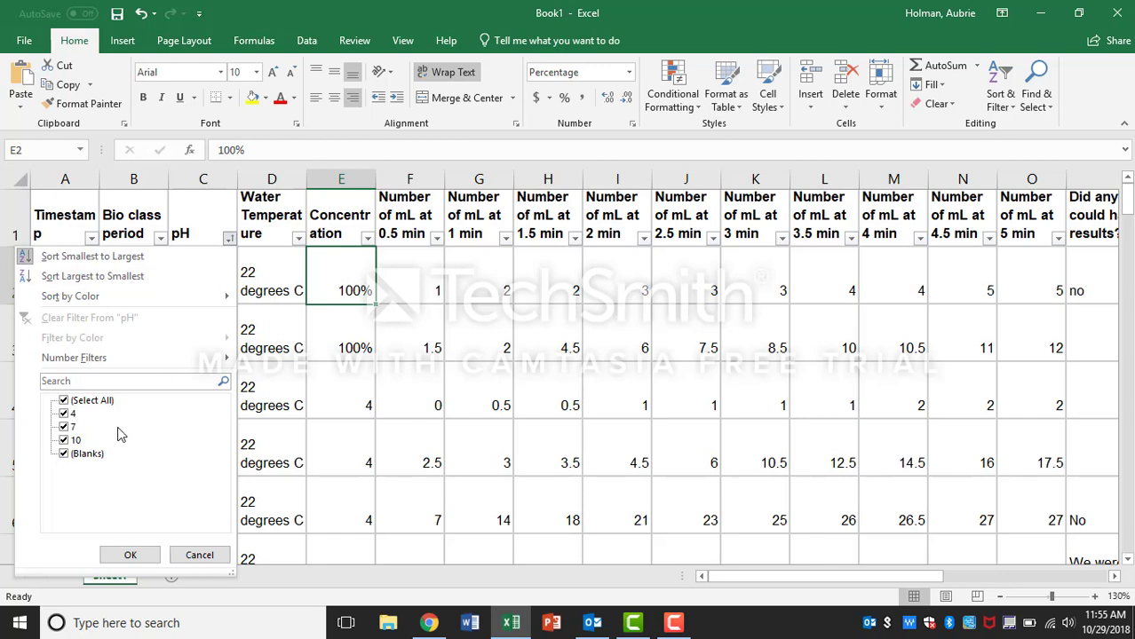
pyautogui.click(65, 428)
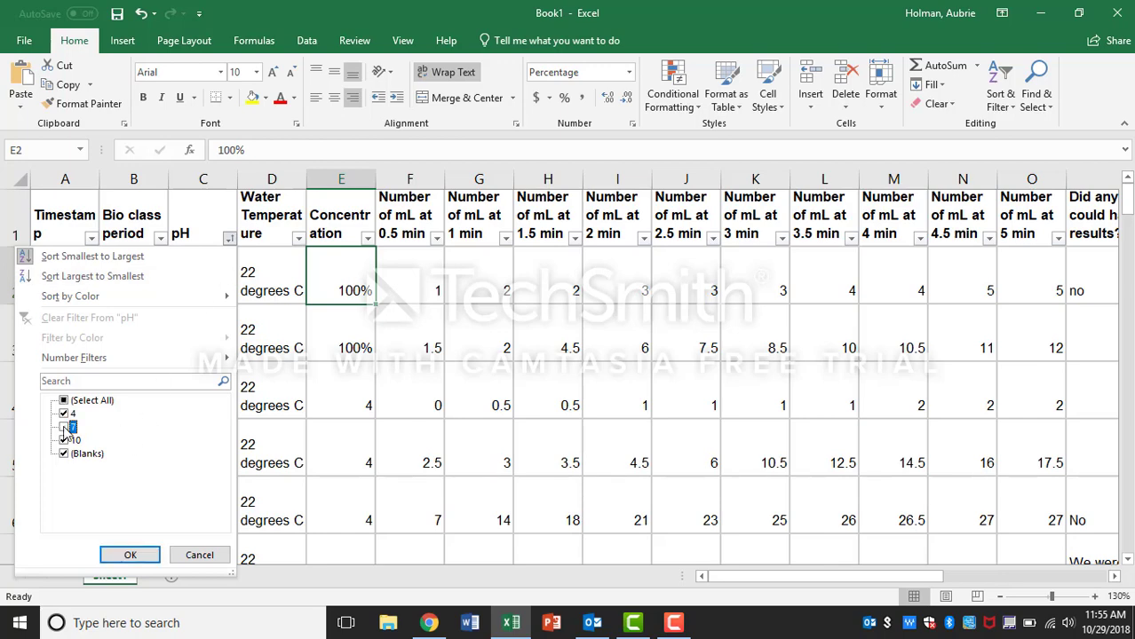
pyautogui.click(127, 554)
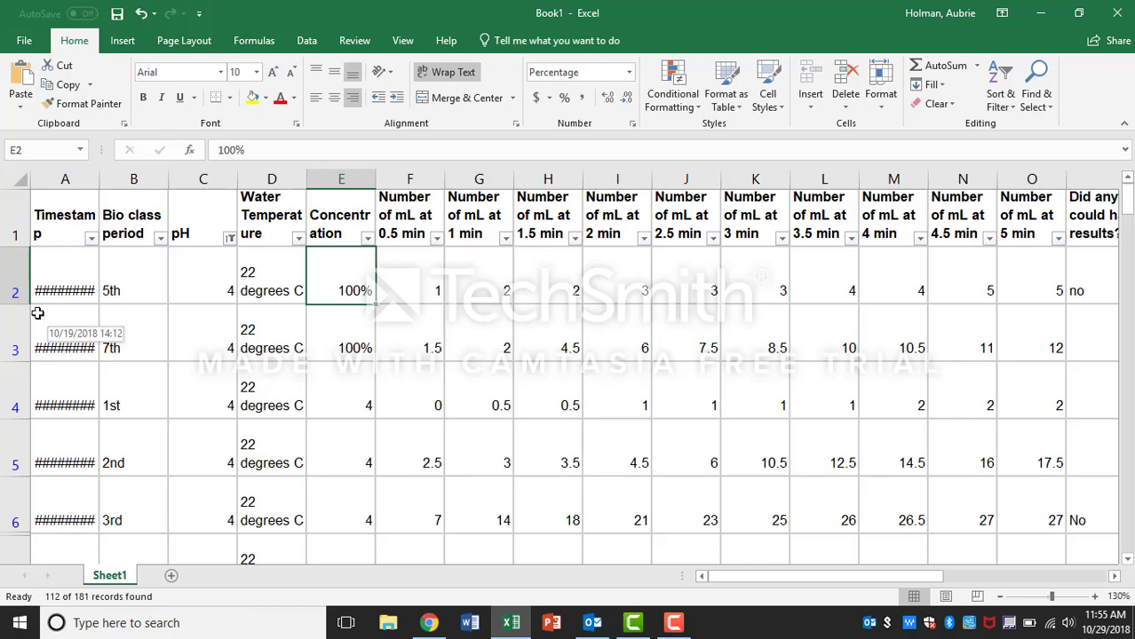
# Step: Delete all the filtered rows with pH values other than 7
pyautogui.moveTo(11, 282); pyautogui.dragTo(8, 462)
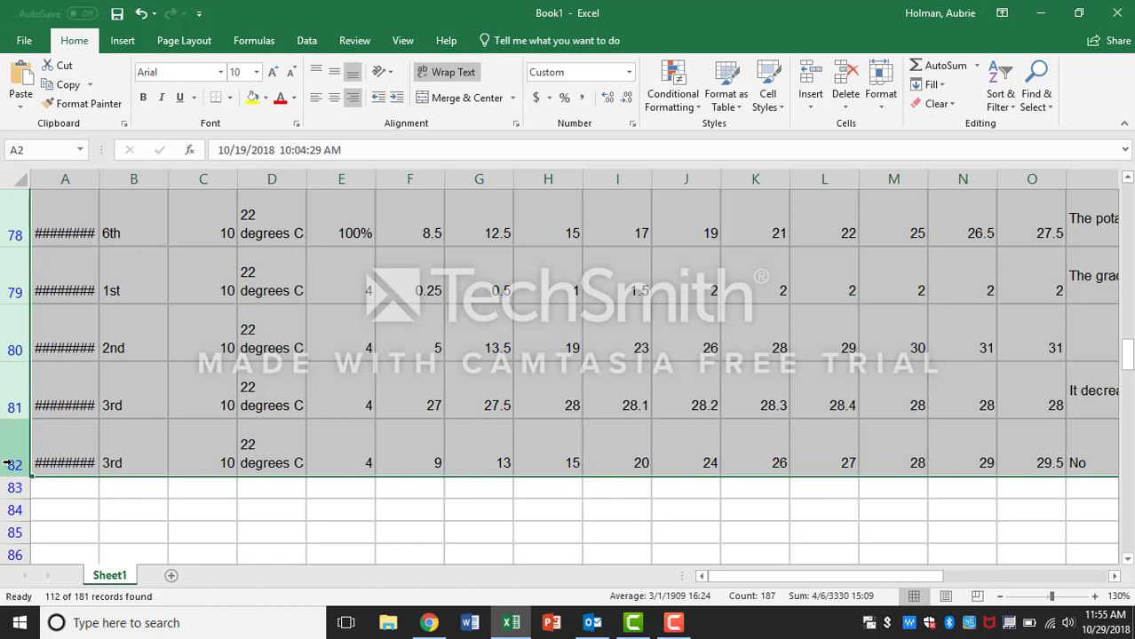
pyautogui.rightClick(7, 462)
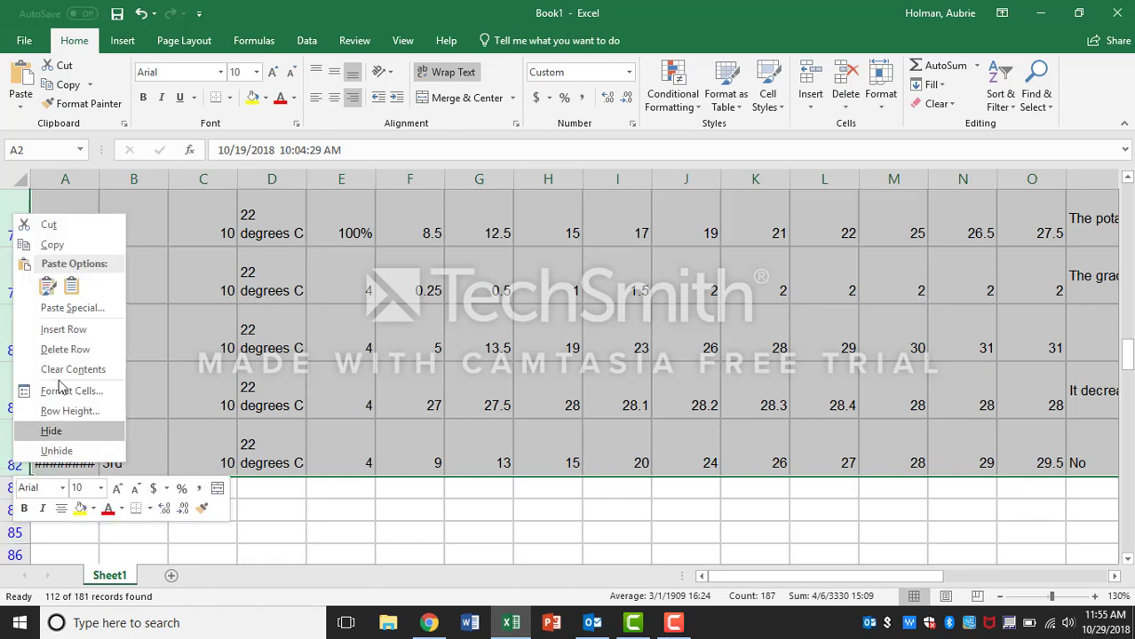
pyautogui.click(71, 353)
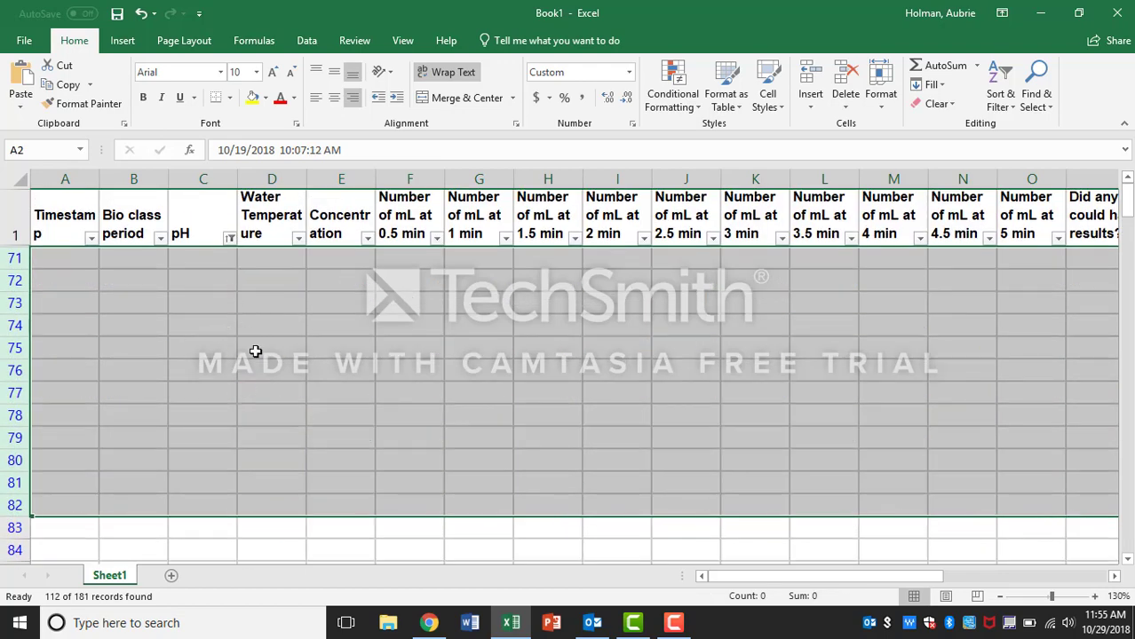
# Step: Set the pH filter to show the pH 7 rows again
pyautogui.hscroll(2, 255, 351)
pyautogui.click(160, 238)
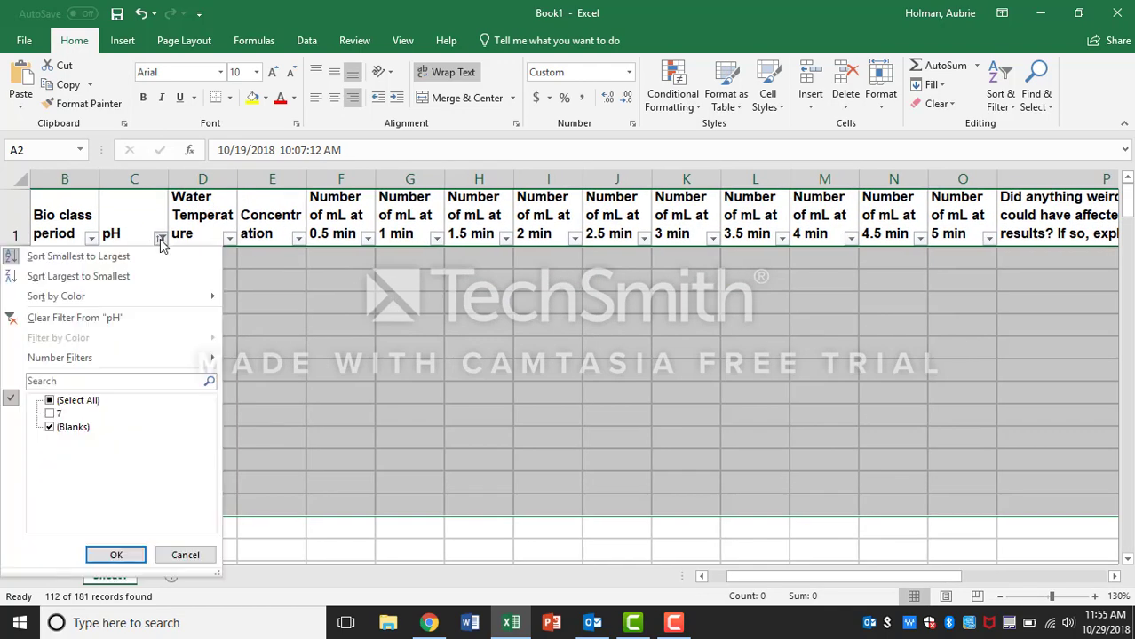
pyautogui.click(51, 415)
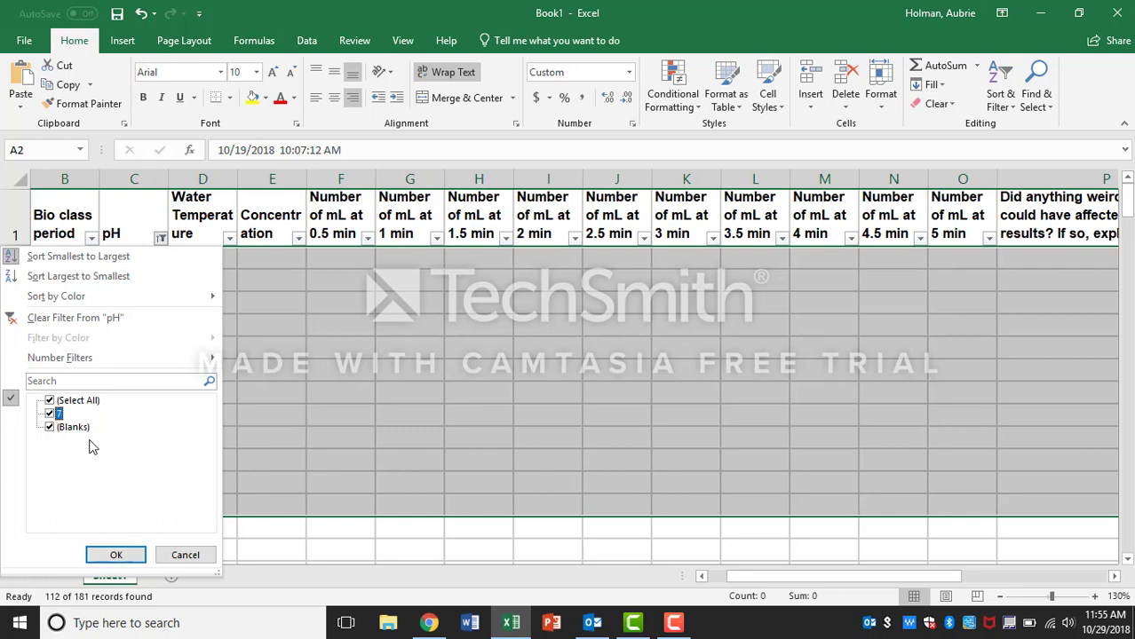
pyautogui.click(111, 558)
pyautogui.hscroll(-2, 297, 373)
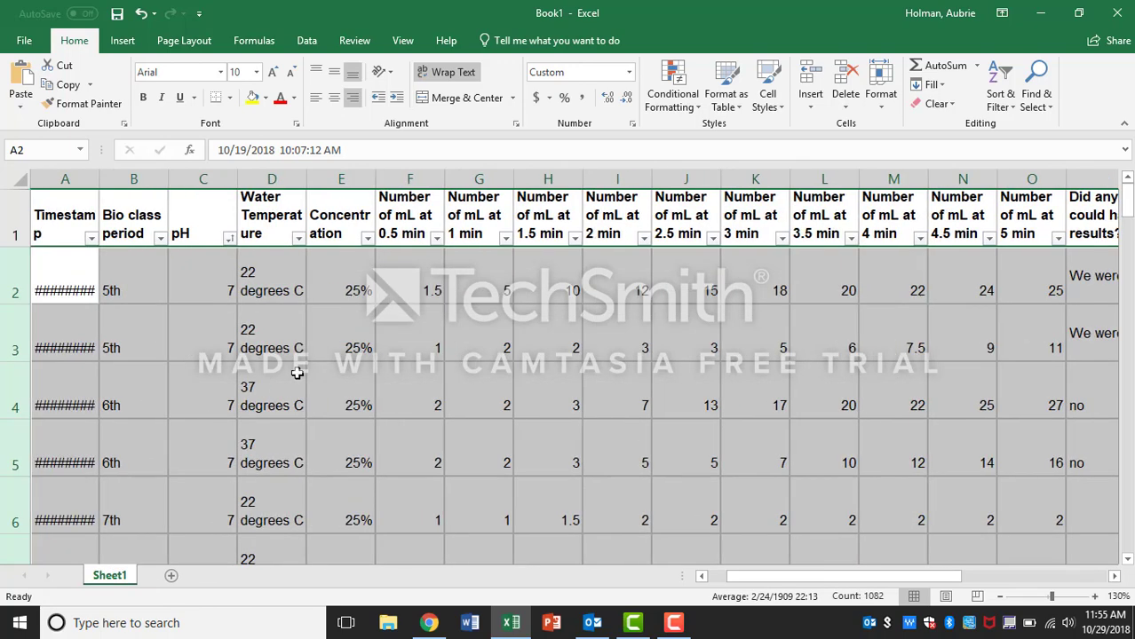
# Step: Sort the data by water temperature from A to Z
pyautogui.scroll(-7, 297, 372)
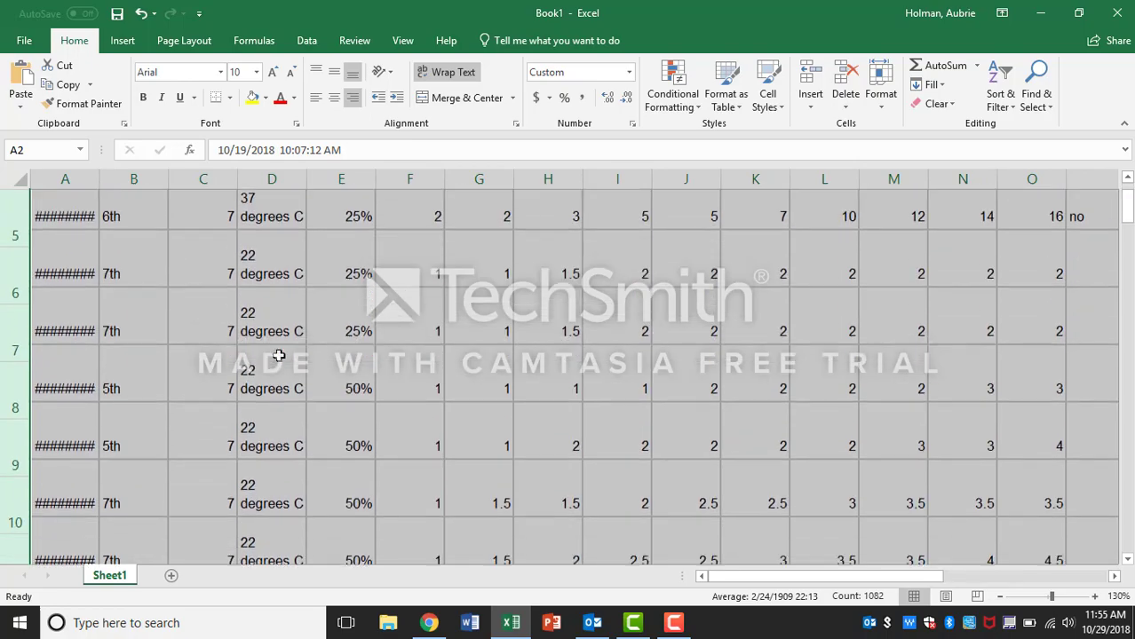
pyautogui.scroll(-8, 278, 356)
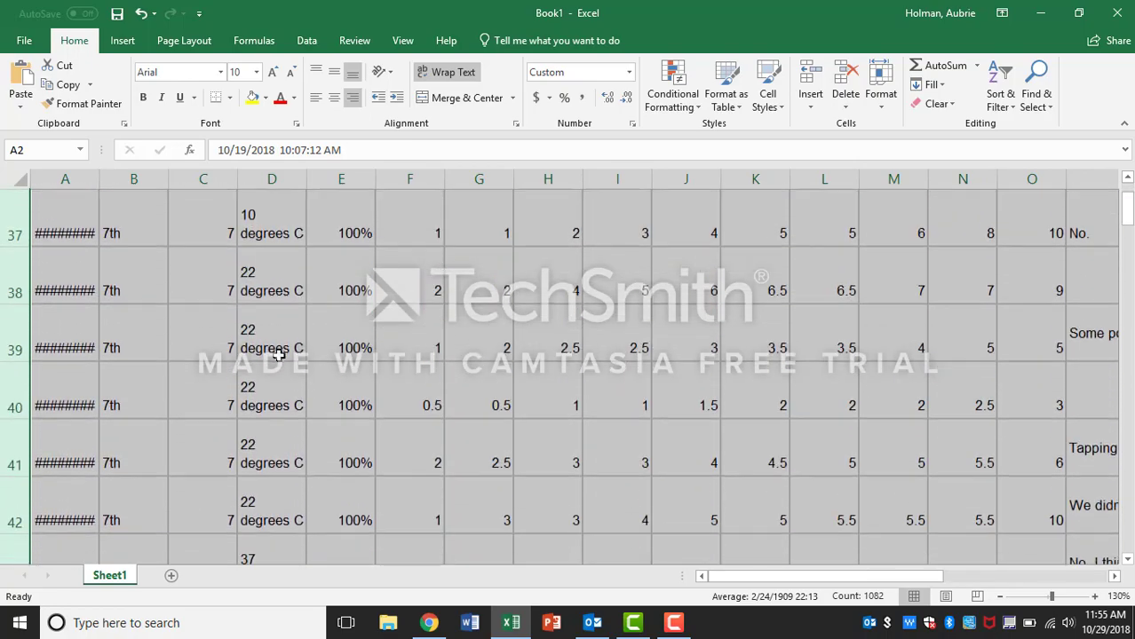
pyautogui.scroll(5, 278, 355)
pyautogui.scroll(10, 278, 355)
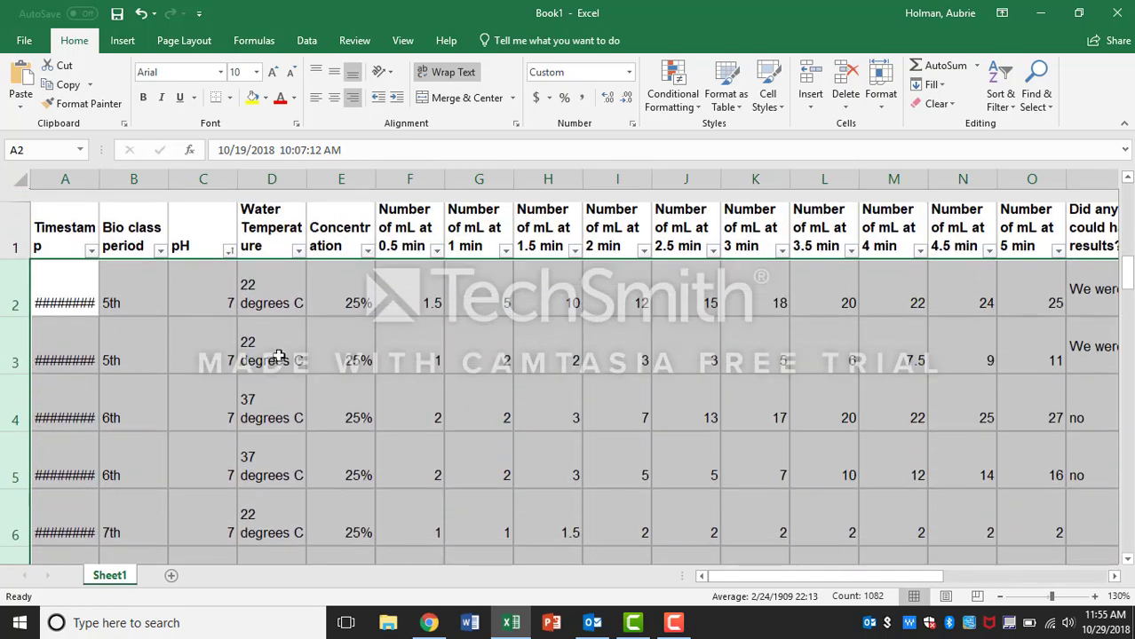
pyautogui.click(299, 237)
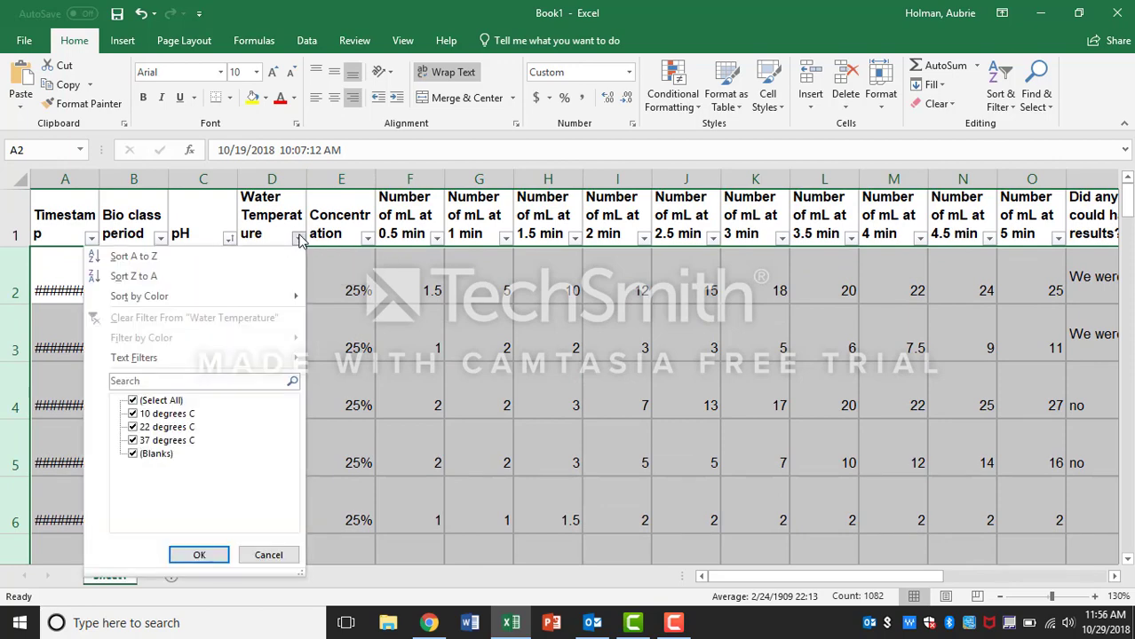
pyautogui.click(221, 258)
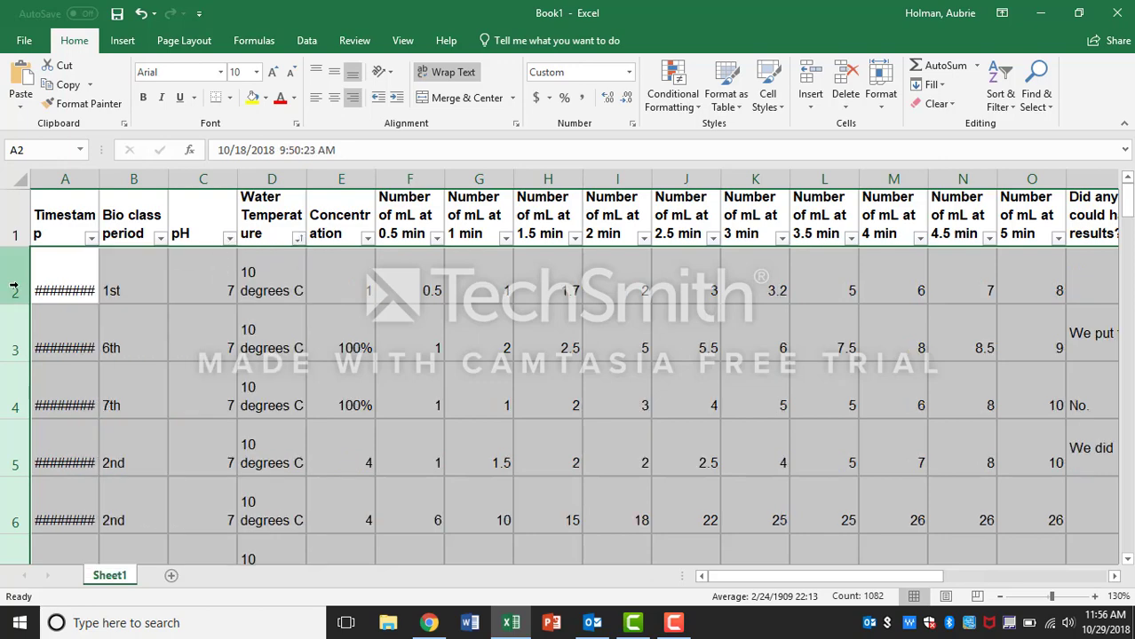
# Step: Delete the rows with a water temperature of 10 degrees C
pyautogui.moveTo(14, 286)
pyautogui.mouseDown()
pyautogui.moveTo(7, 556)
pyautogui.moveTo(23, 193)
pyautogui.moveTo(31, 238)
pyautogui.moveTo(20, 276)
pyautogui.mouseUp()
pyautogui.rightClick(19, 276)
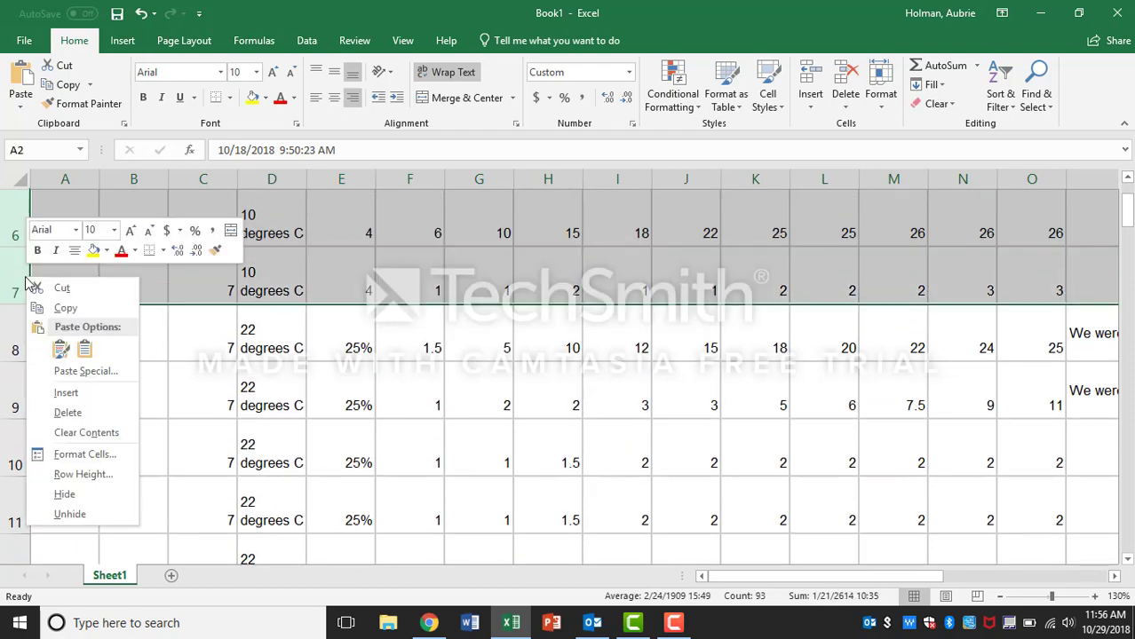
pyautogui.click(85, 409)
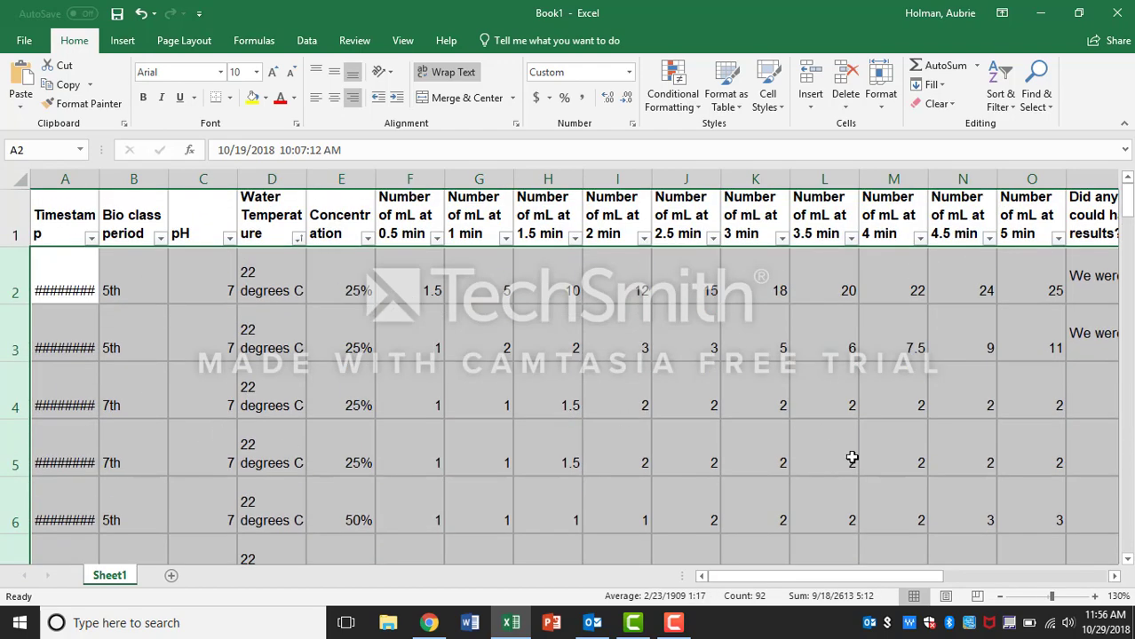
# Step: Clear the contents of the rows with a water temperature of 37 degrees C at the end of the table
pyautogui.click(1000, 596)
pyautogui.click(1000, 595)
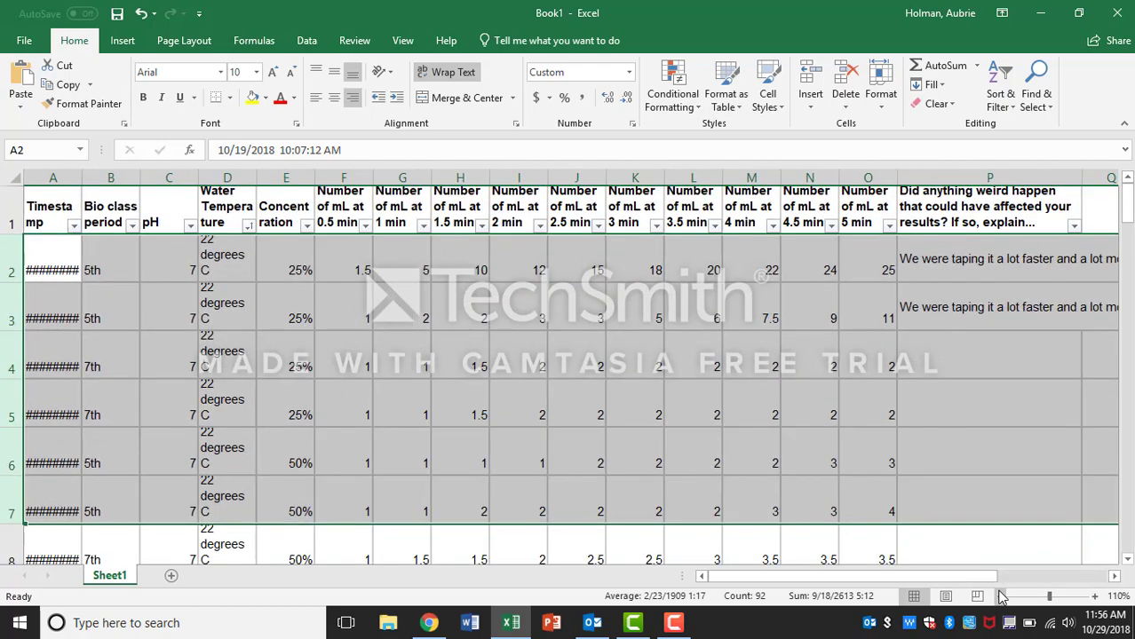
pyautogui.scroll(-1, 397, 365)
pyautogui.scroll(-5, 397, 364)
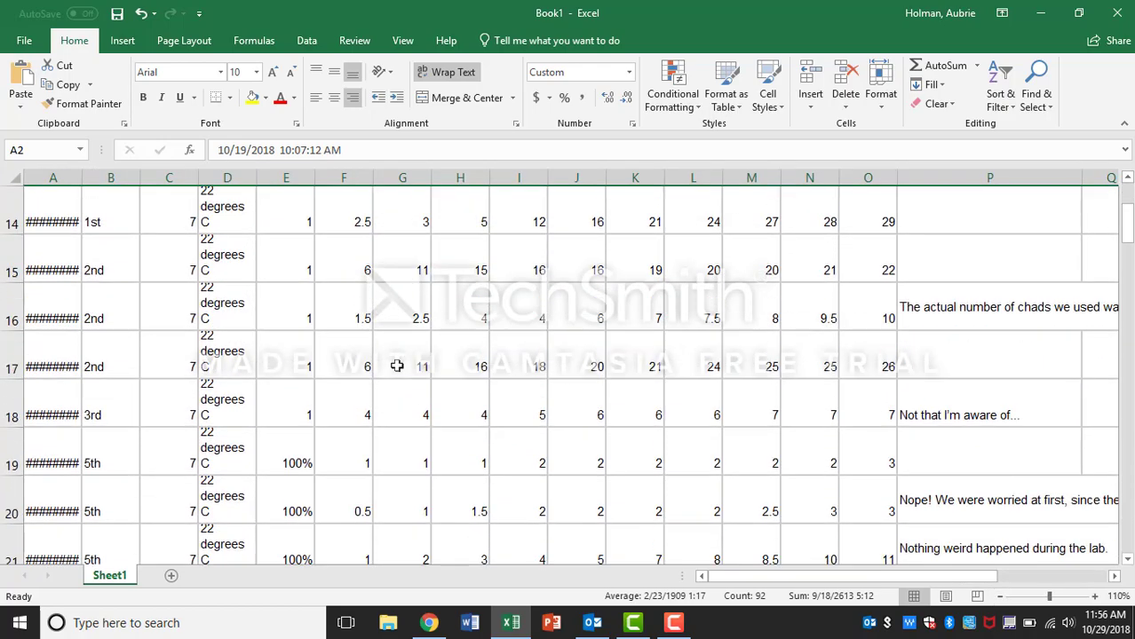
pyautogui.scroll(-8, 397, 365)
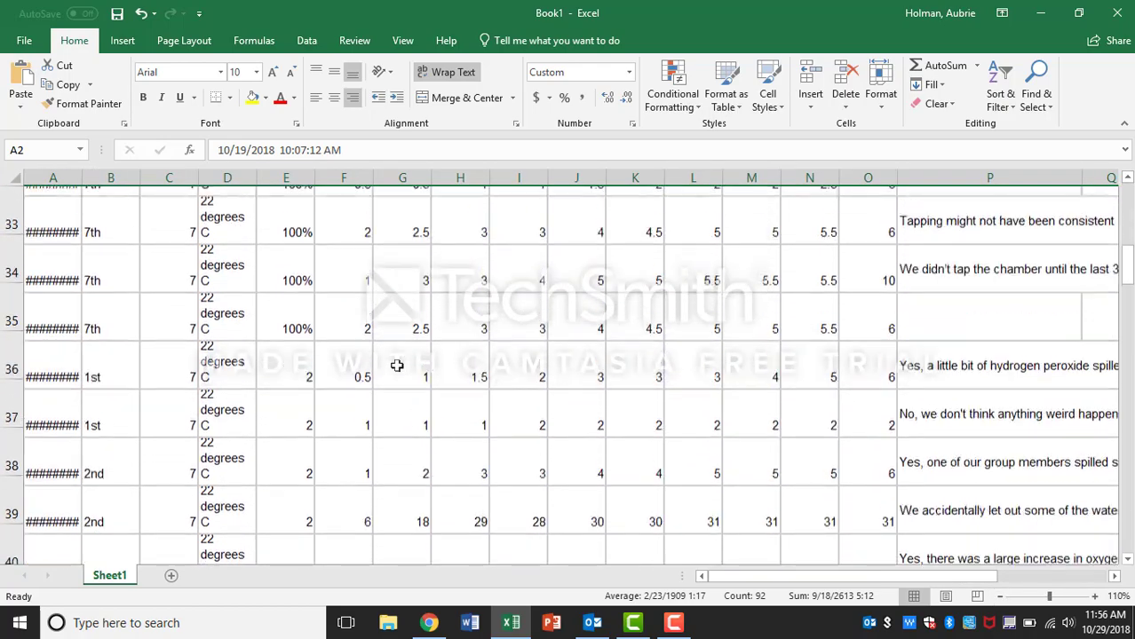
pyautogui.scroll(-4, 397, 365)
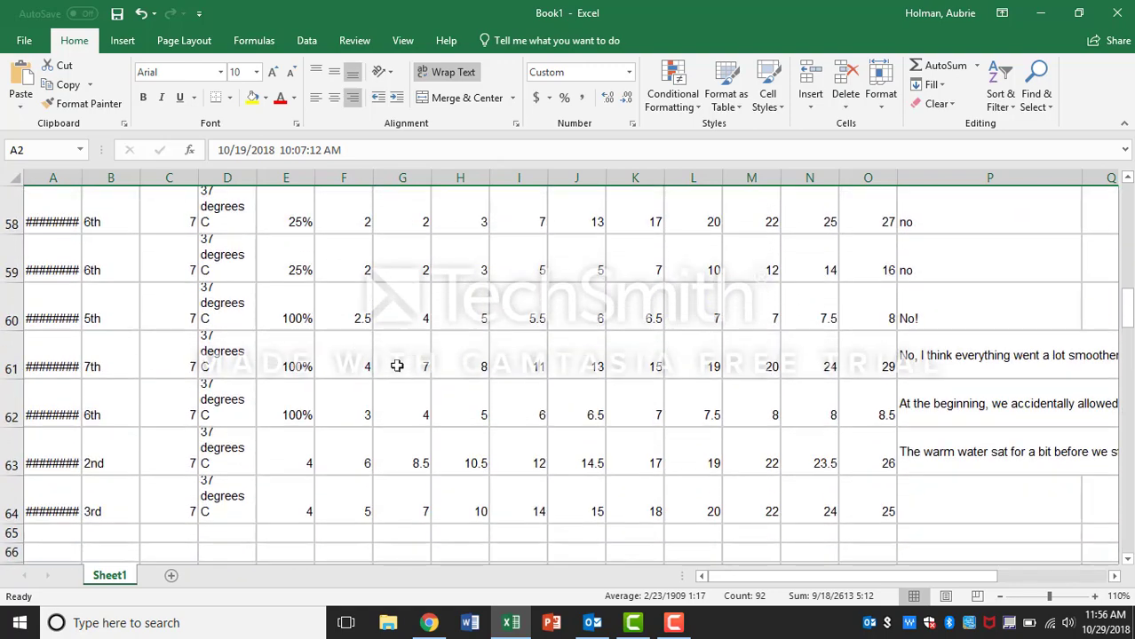
pyautogui.moveTo(13, 493); pyautogui.dragTo(4, 353)
pyautogui.rightClick(3, 353)
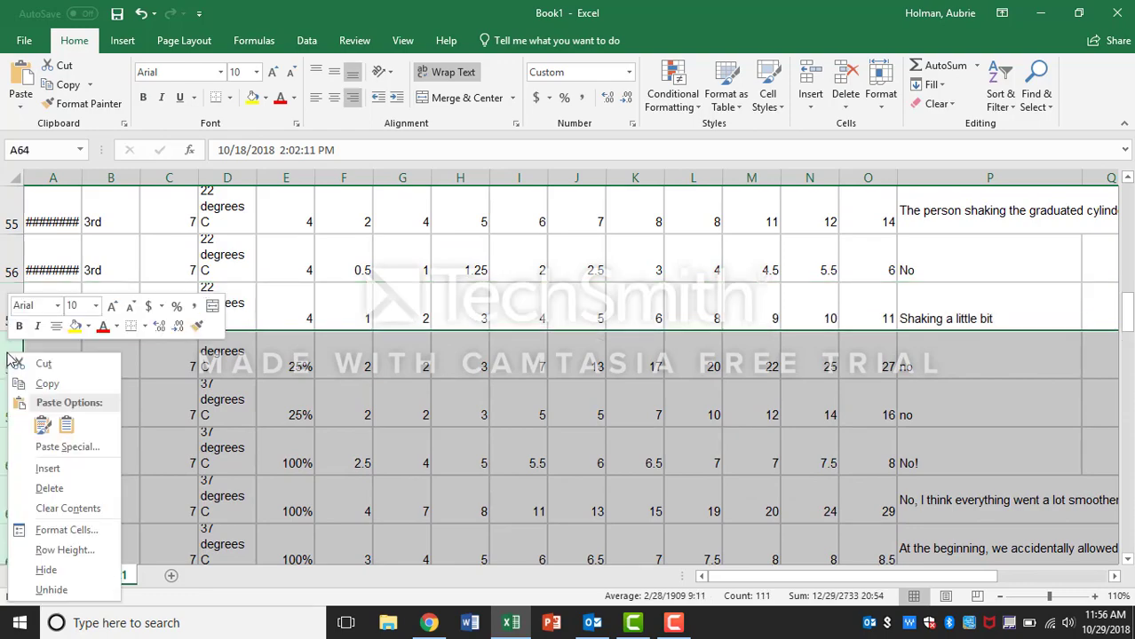
pyautogui.click(77, 490)
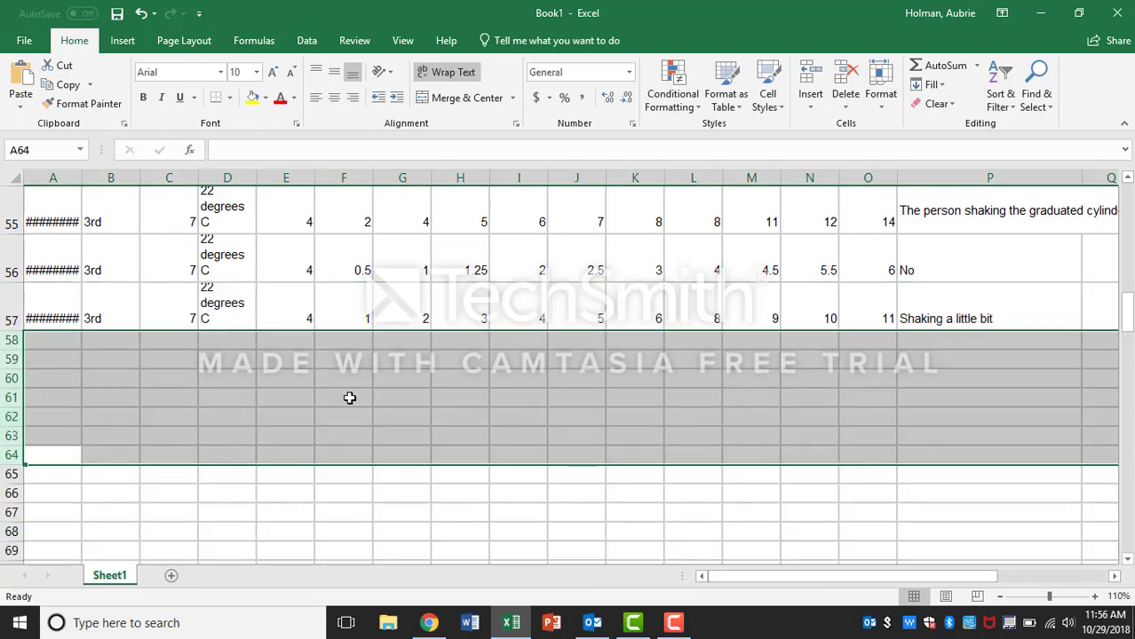
pyautogui.scroll(13, 349, 398)
pyautogui.scroll(5, 349, 397)
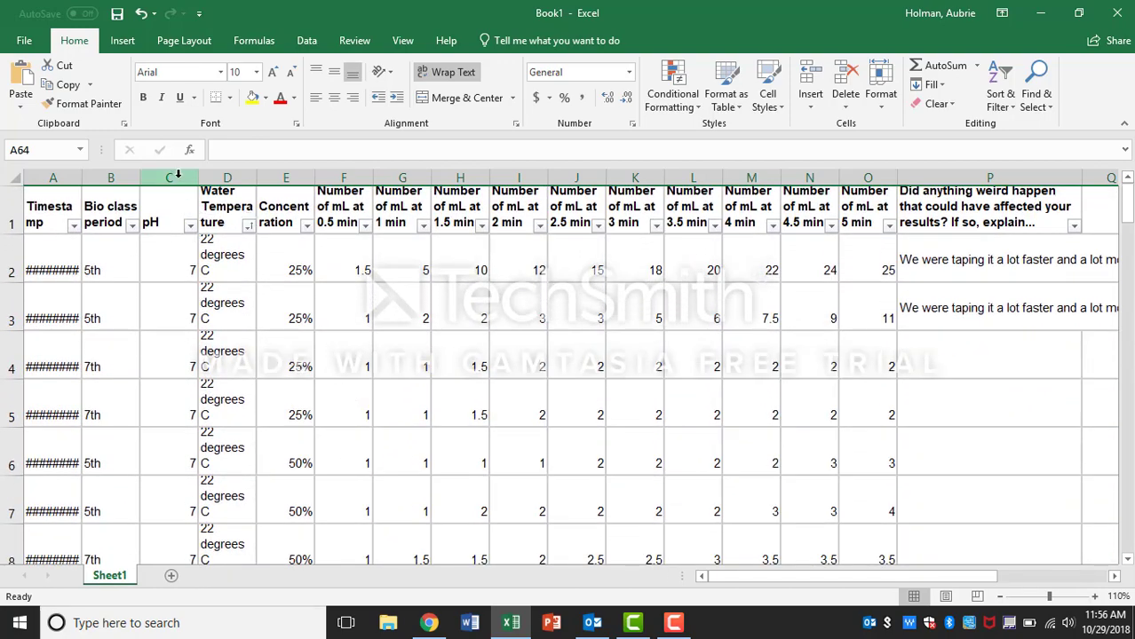
# Step: Delete the pH and Water Temperature columns
pyautogui.moveTo(181, 181); pyautogui.dragTo(229, 172)
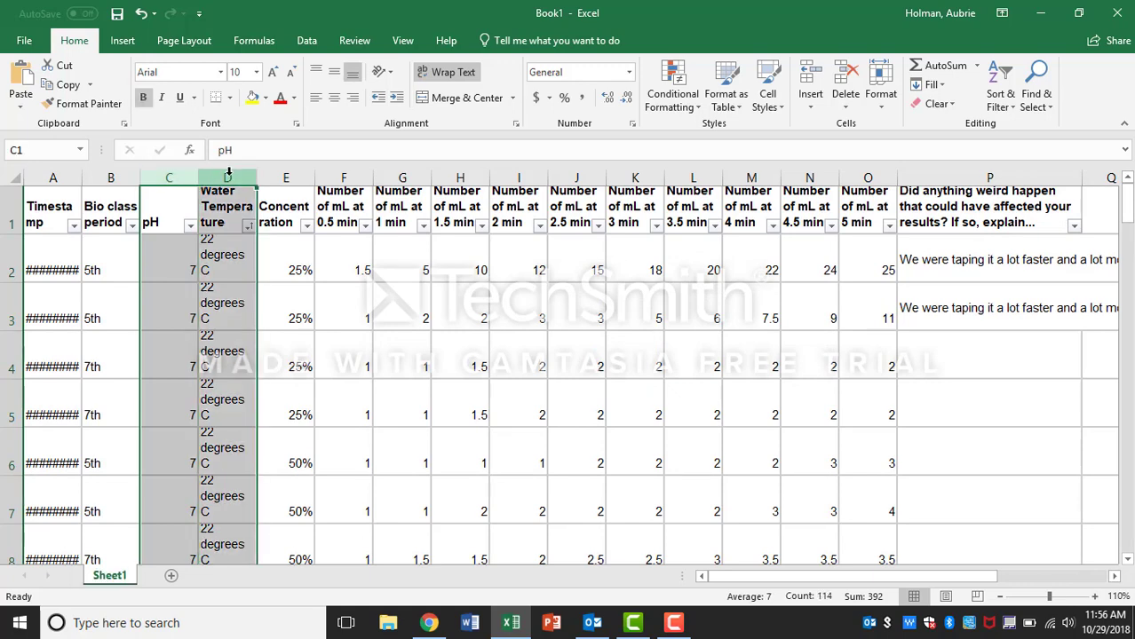
pyautogui.rightClick(228, 172)
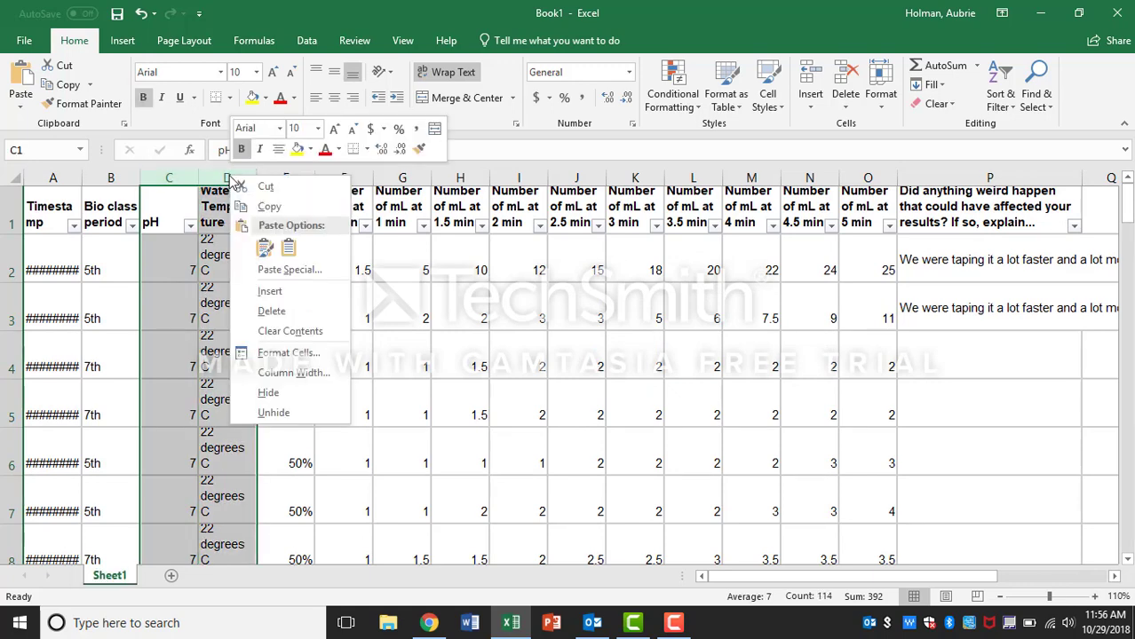
pyautogui.click(292, 312)
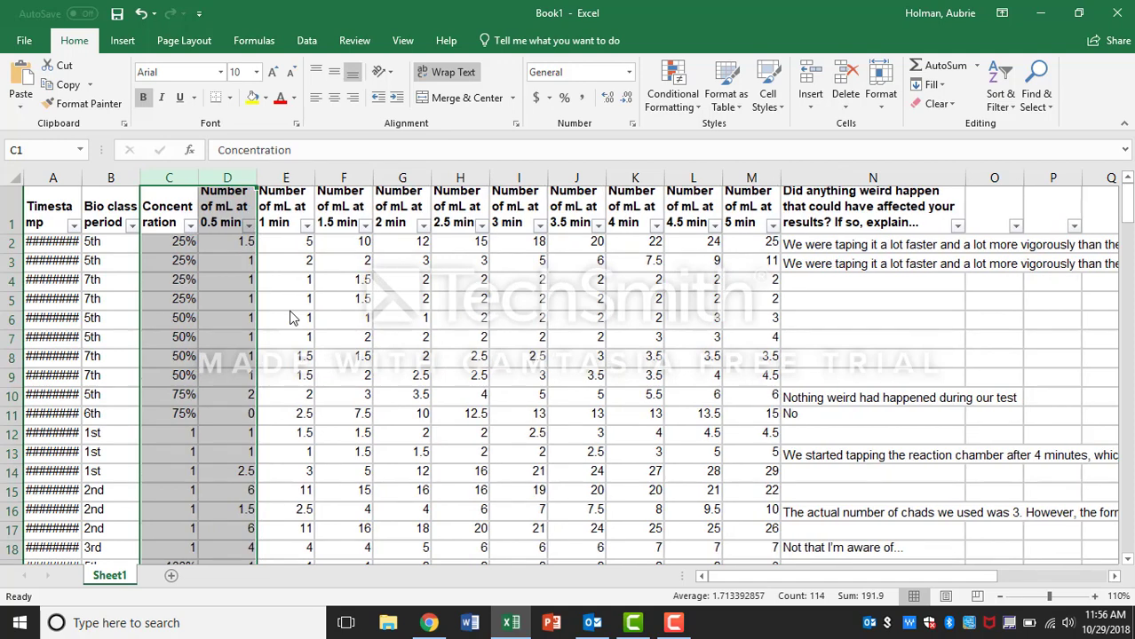
pyautogui.click(264, 332)
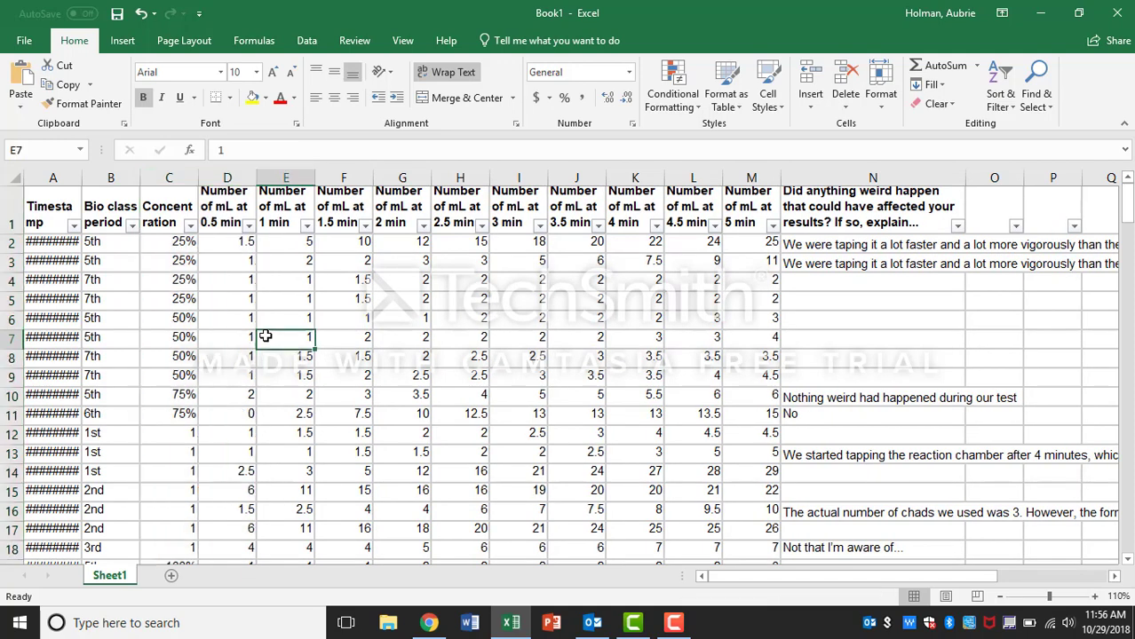
pyautogui.click(166, 176)
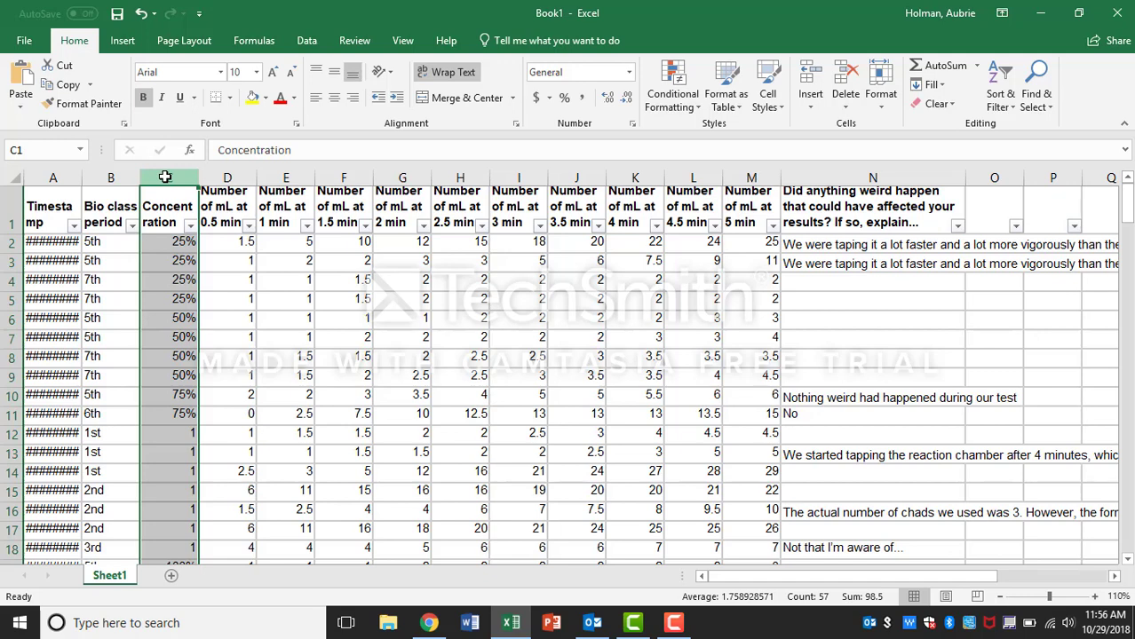
pyautogui.press('Delete')
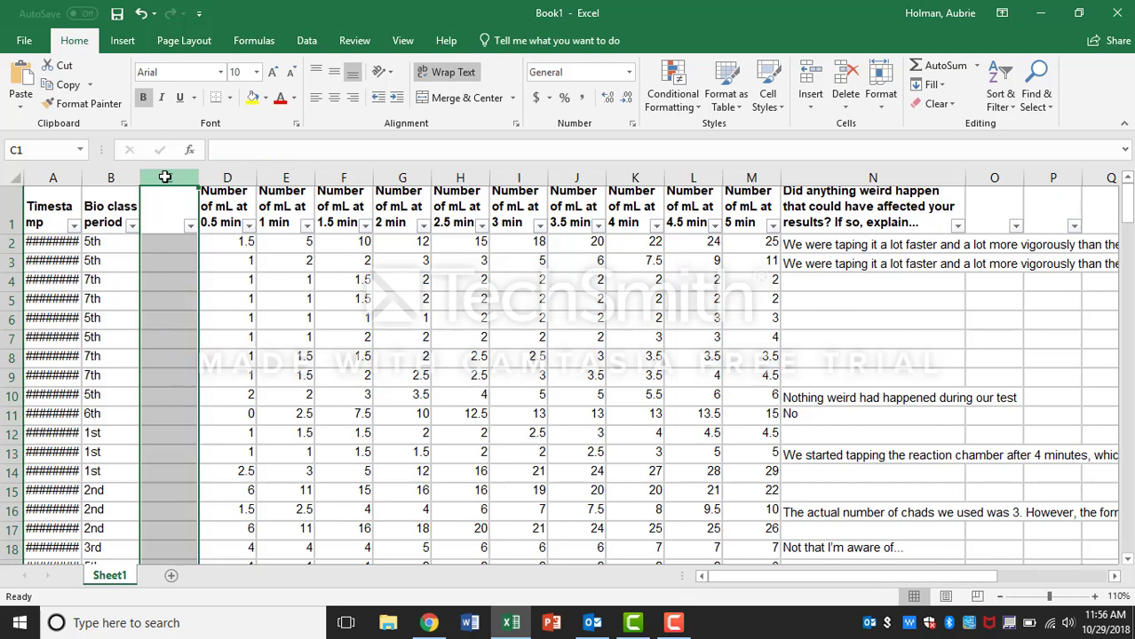
pyautogui.click(140, 14)
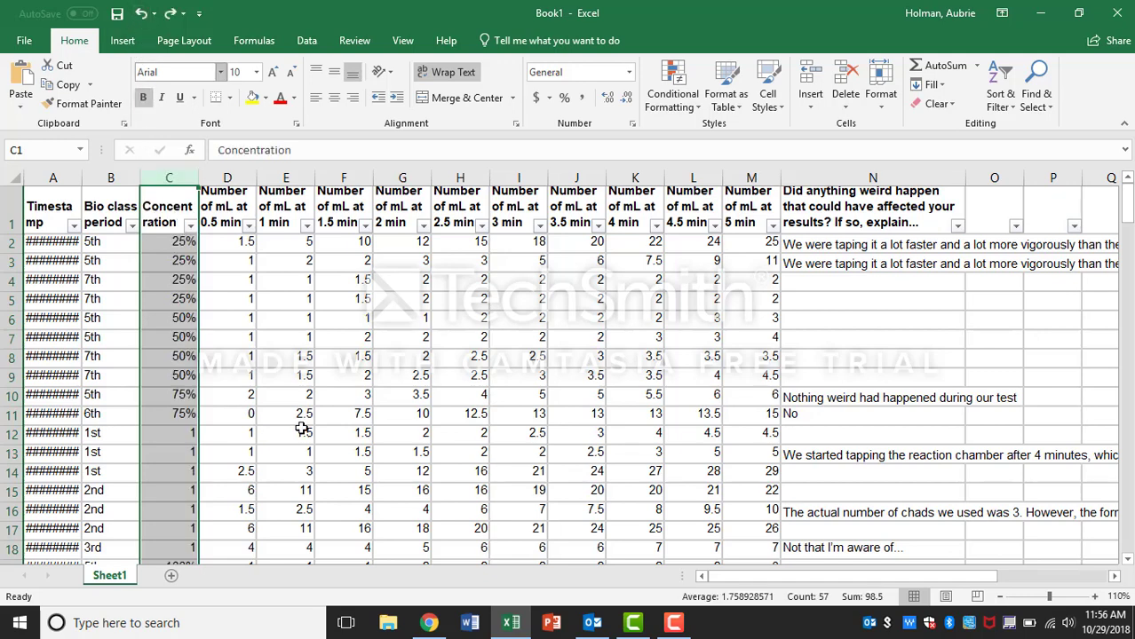
# Step: Sort the data by concentration from smallest to largest
pyautogui.click(261, 297)
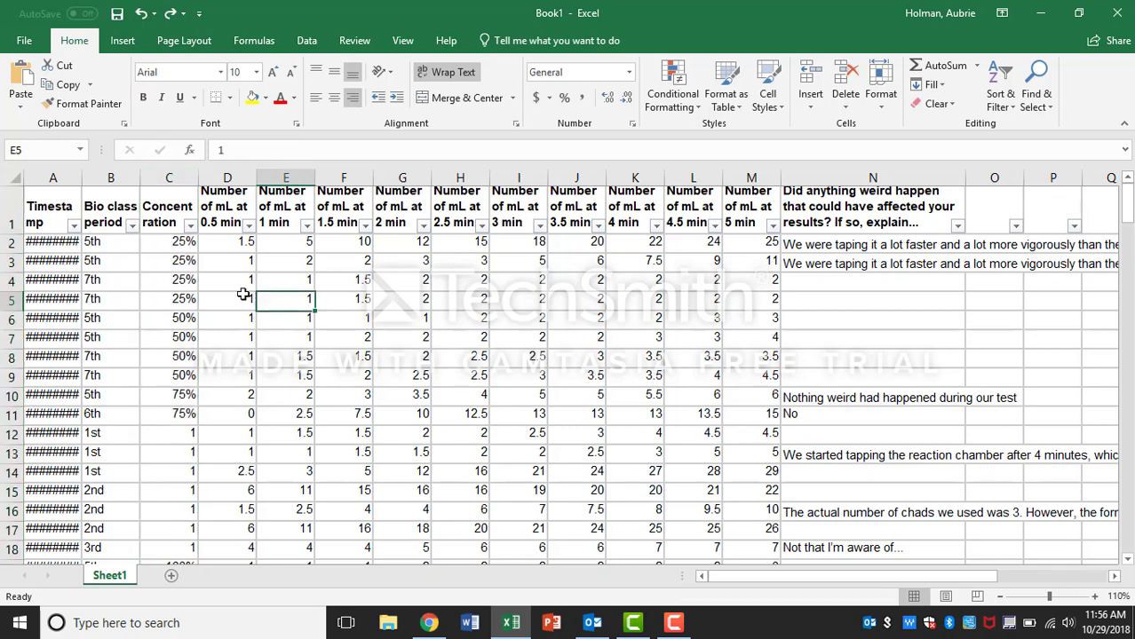
pyautogui.click(190, 225)
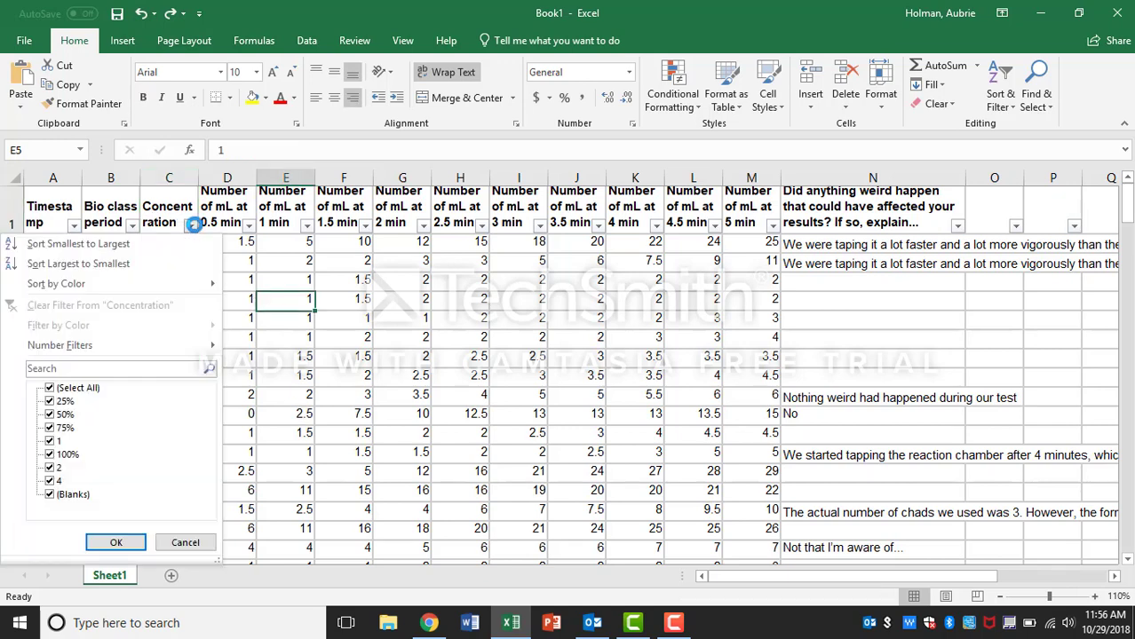
pyautogui.click(128, 239)
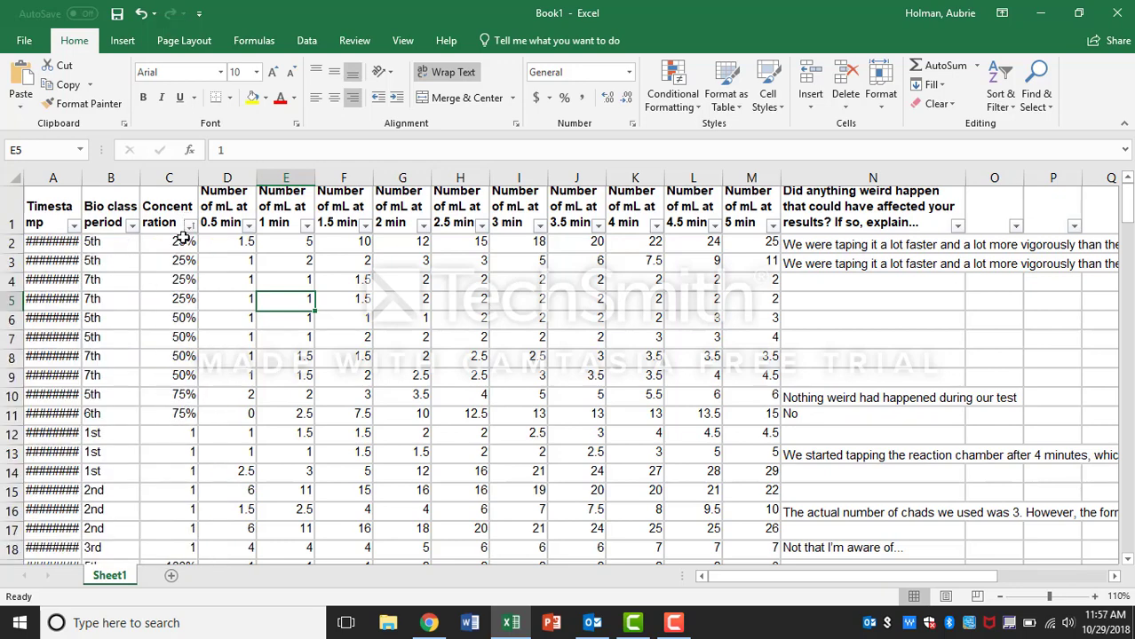
# Step: Replace the concentration value 1 with 25% in rows 12 to 18 by entering it and filling down
pyautogui.moveTo(182, 240); pyautogui.dragTo(185, 322)
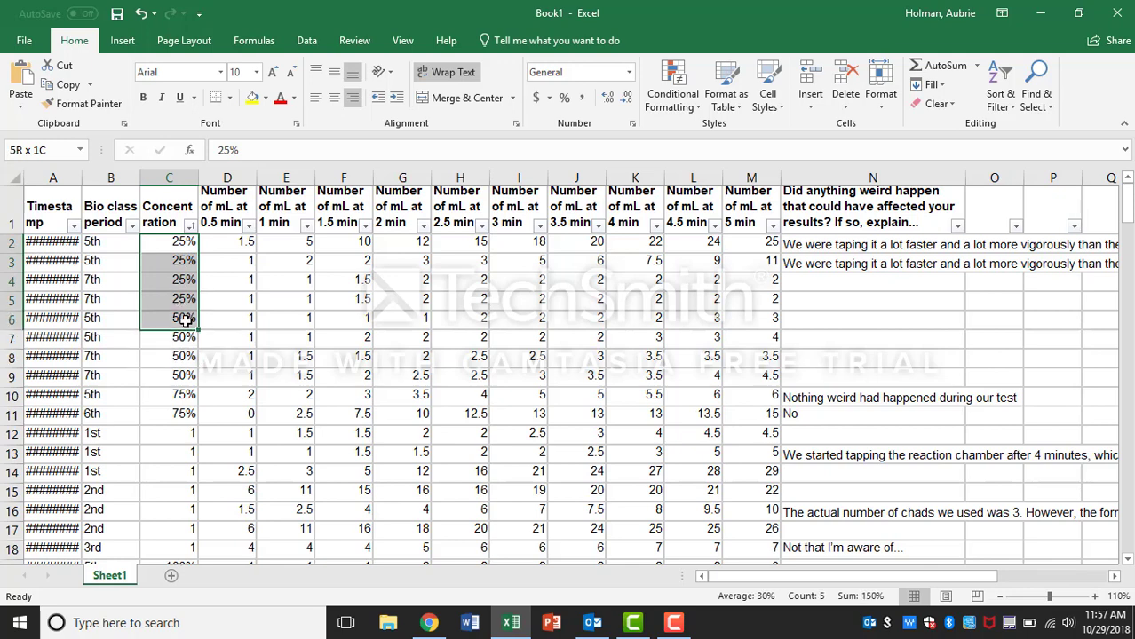
pyautogui.click(182, 433)
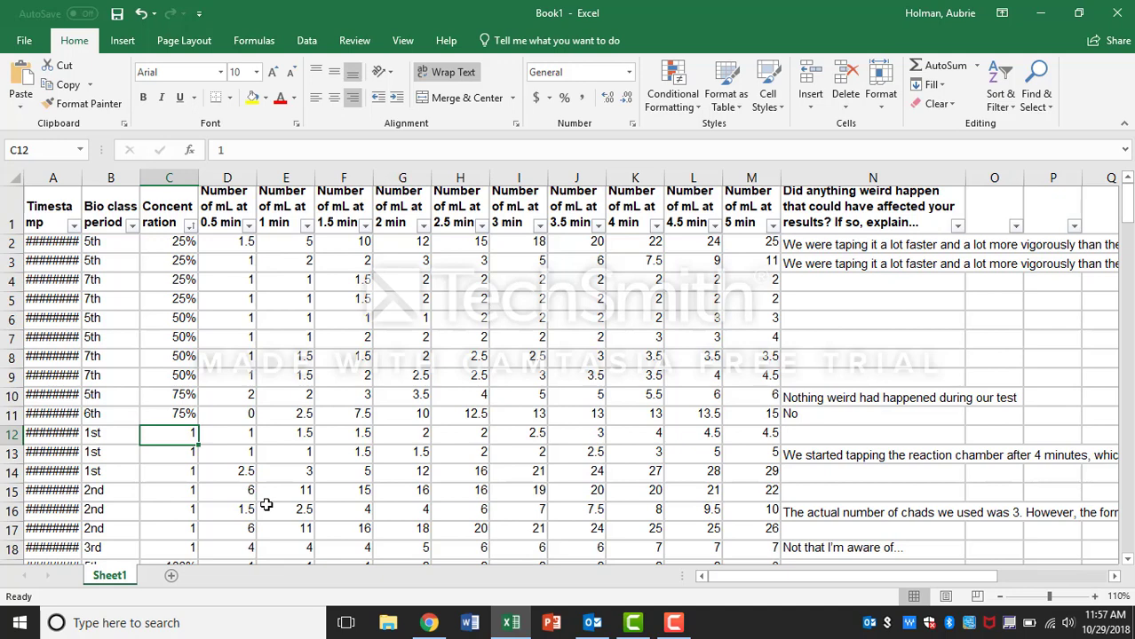
pyautogui.write('25%')
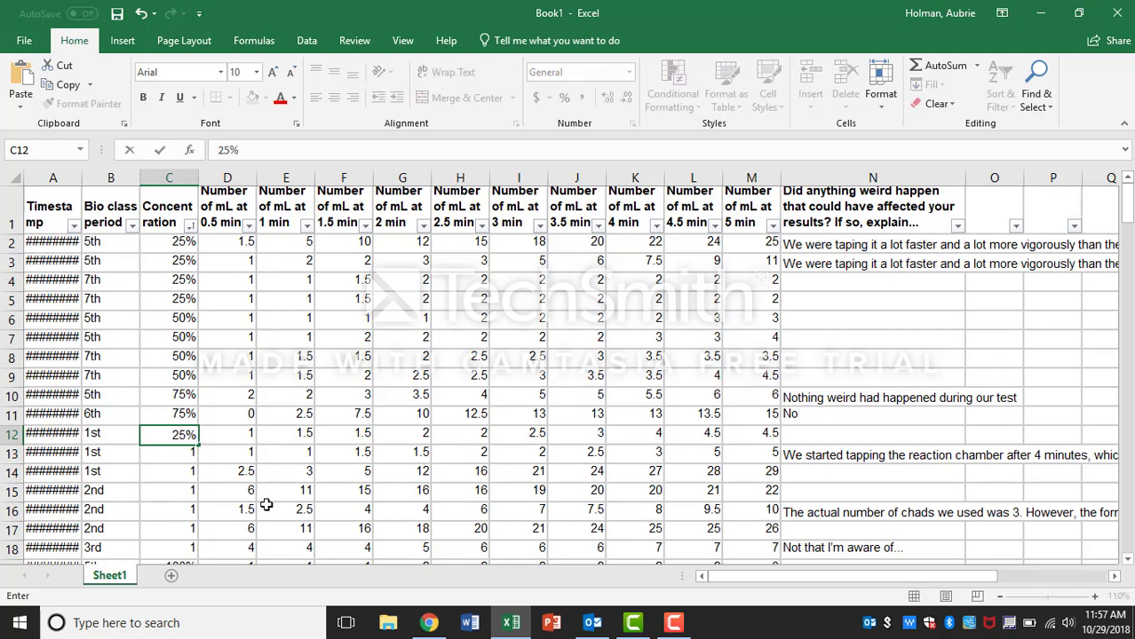
pyautogui.moveTo(199, 446); pyautogui.dragTo(188, 425)
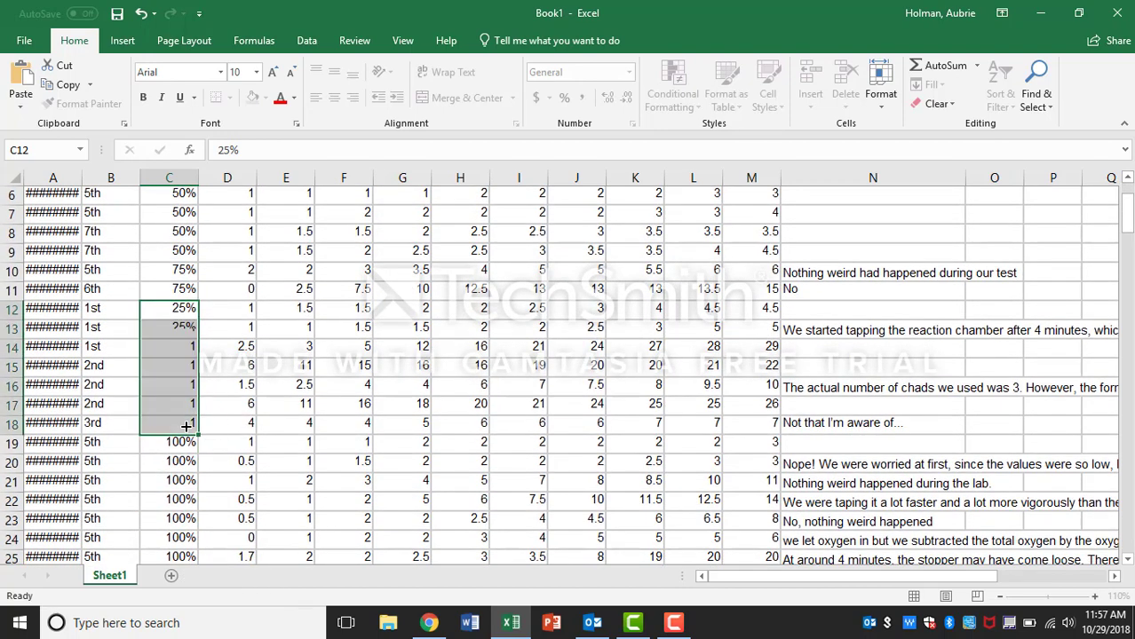
# Step: Replace the concentration value 2 with 50% in rows 38 to 43 by entering it and filling down
pyautogui.click(229, 410)
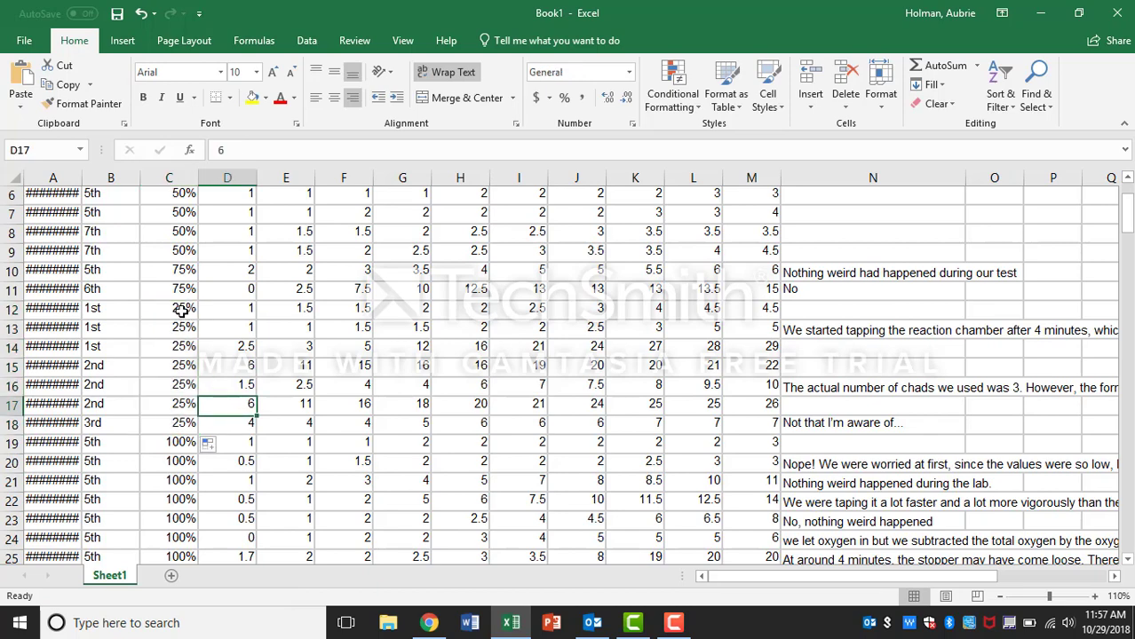
pyautogui.scroll(-7, 229, 410)
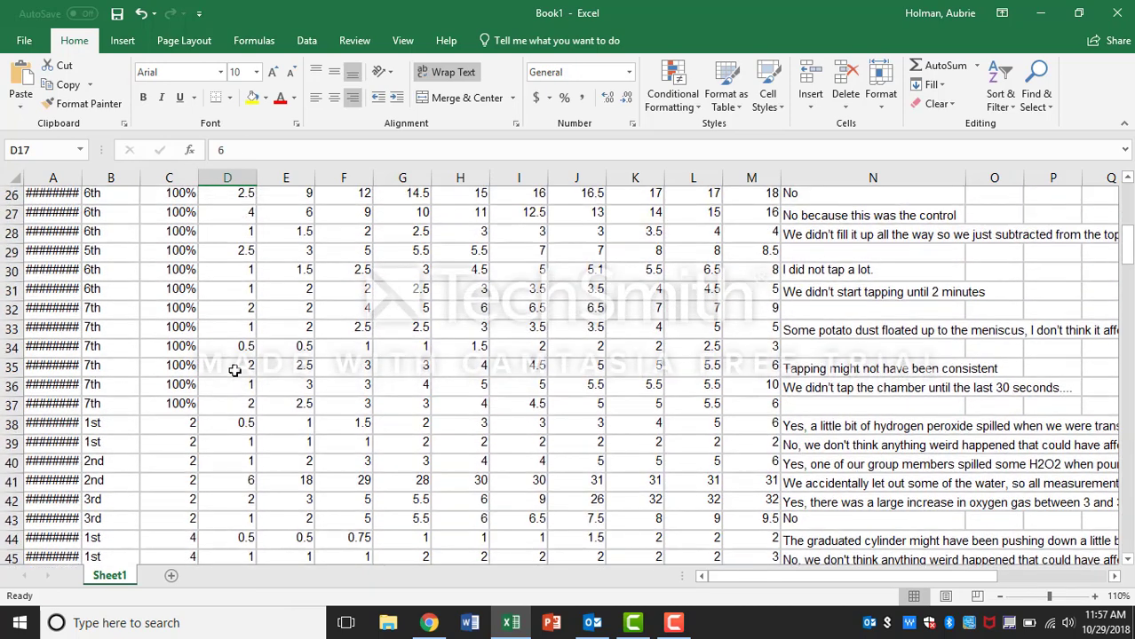
pyautogui.click(182, 428)
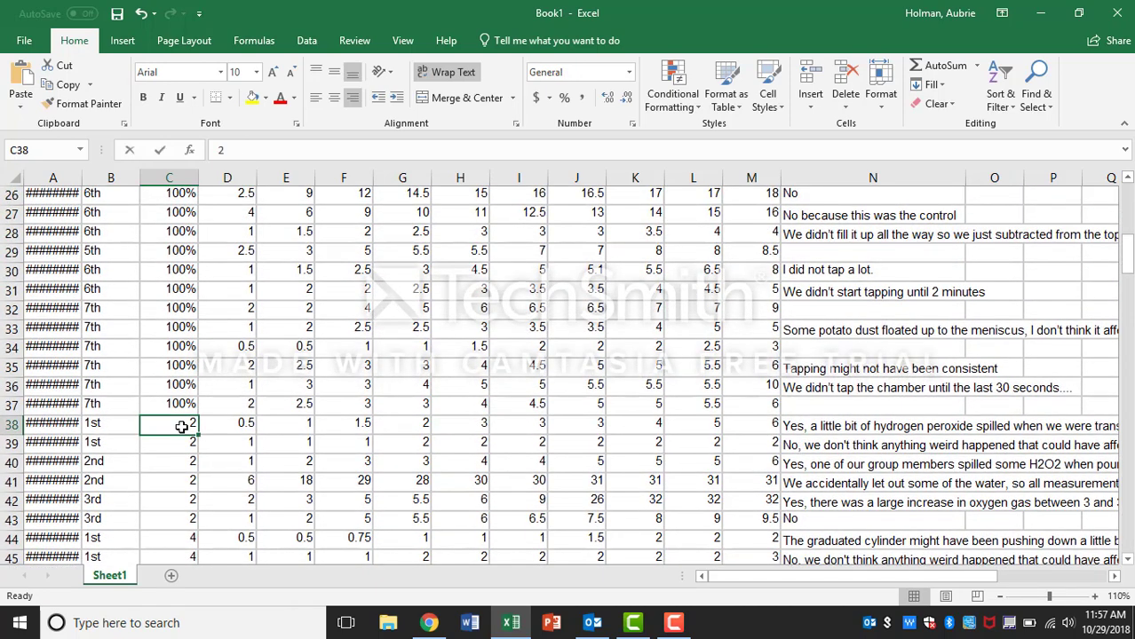
pyautogui.write('50')
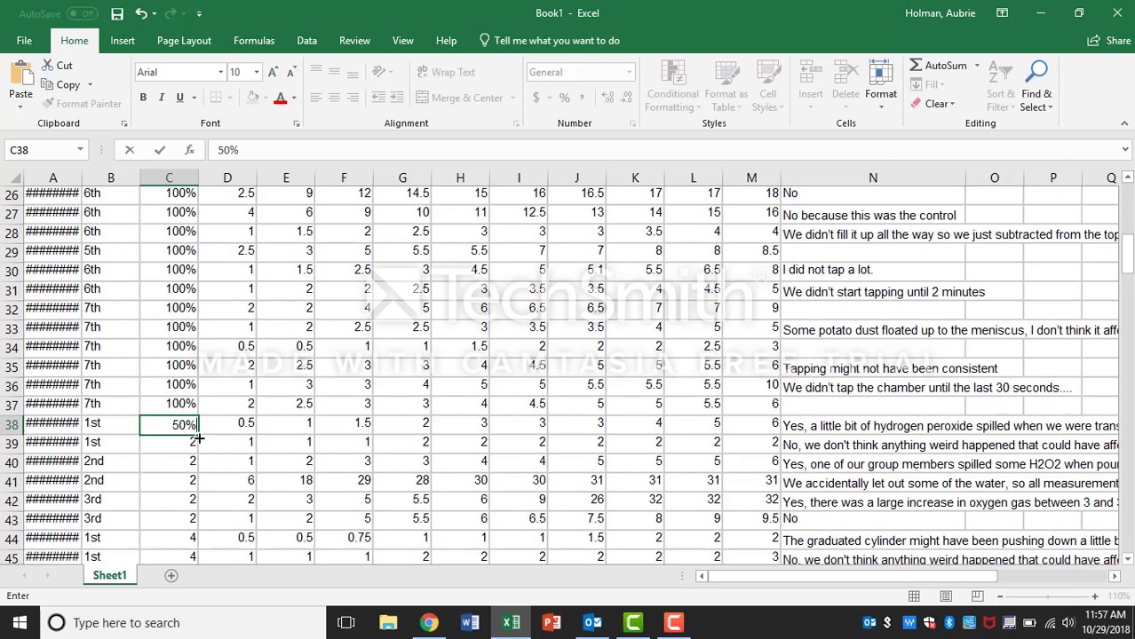
pyautogui.moveTo(199, 435); pyautogui.dragTo(196, 524)
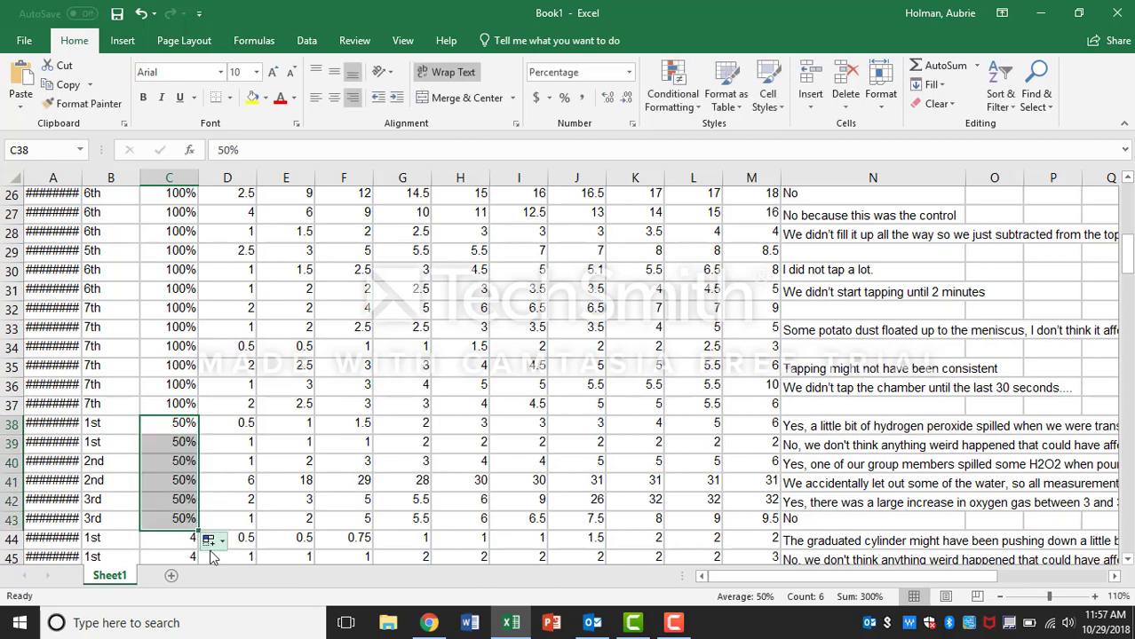
# Step: Replace the concentration value 4 with 100% in rows 44 to 57 by entering it and filling down
pyautogui.click(177, 539)
pyautogui.scroll(-3, 177, 497)
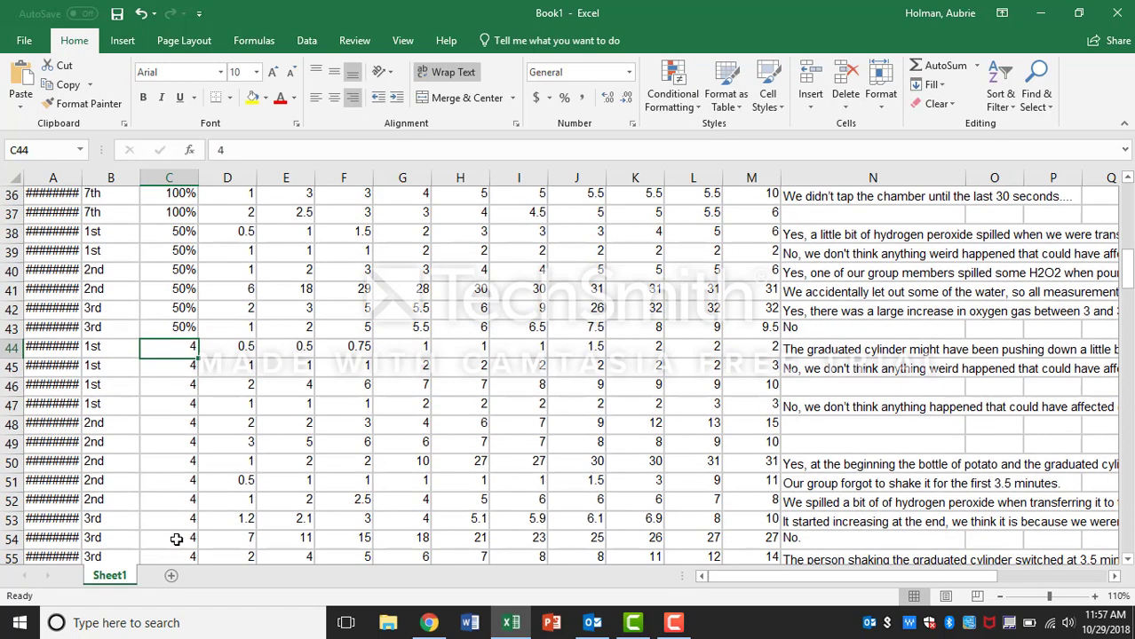
pyautogui.write('100')
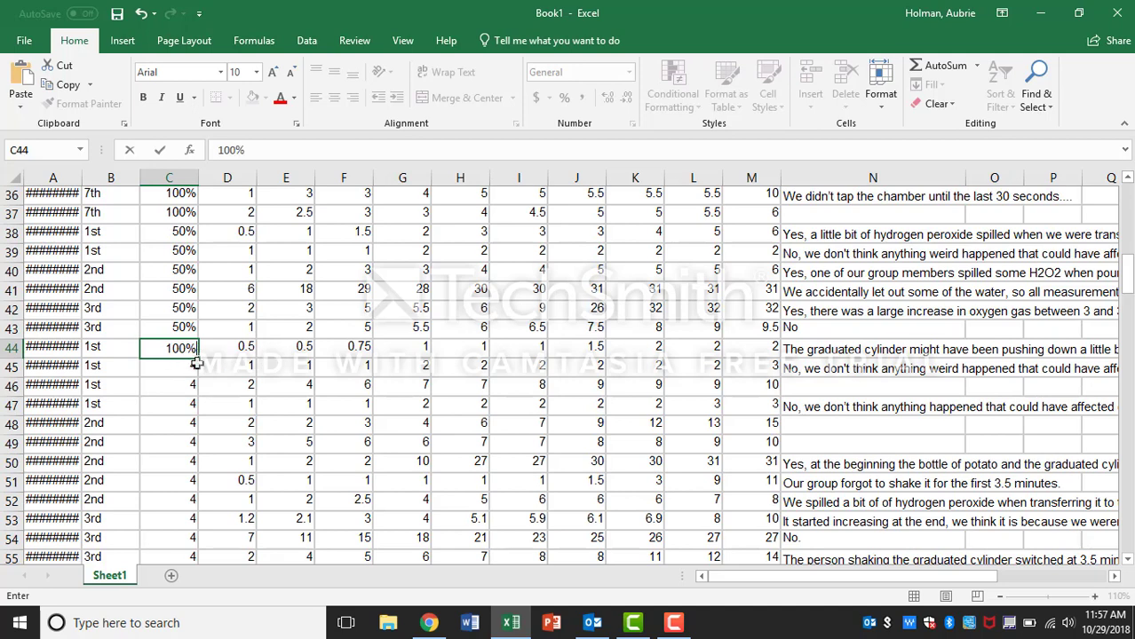
pyautogui.moveTo(198, 361); pyautogui.dragTo(193, 531)
pyautogui.click(345, 468)
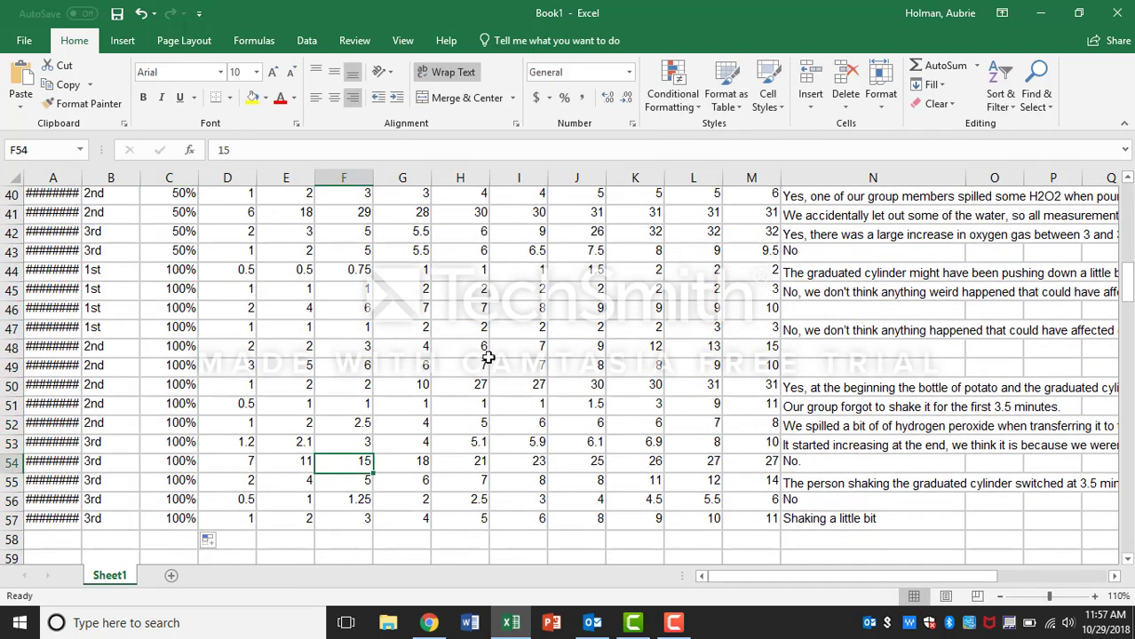
# Step: Set the concentration in row 16 to 75%, based on that group's comment about using 3 chads
pyautogui.scroll(2, 487, 355)
pyautogui.scroll(6, 488, 357)
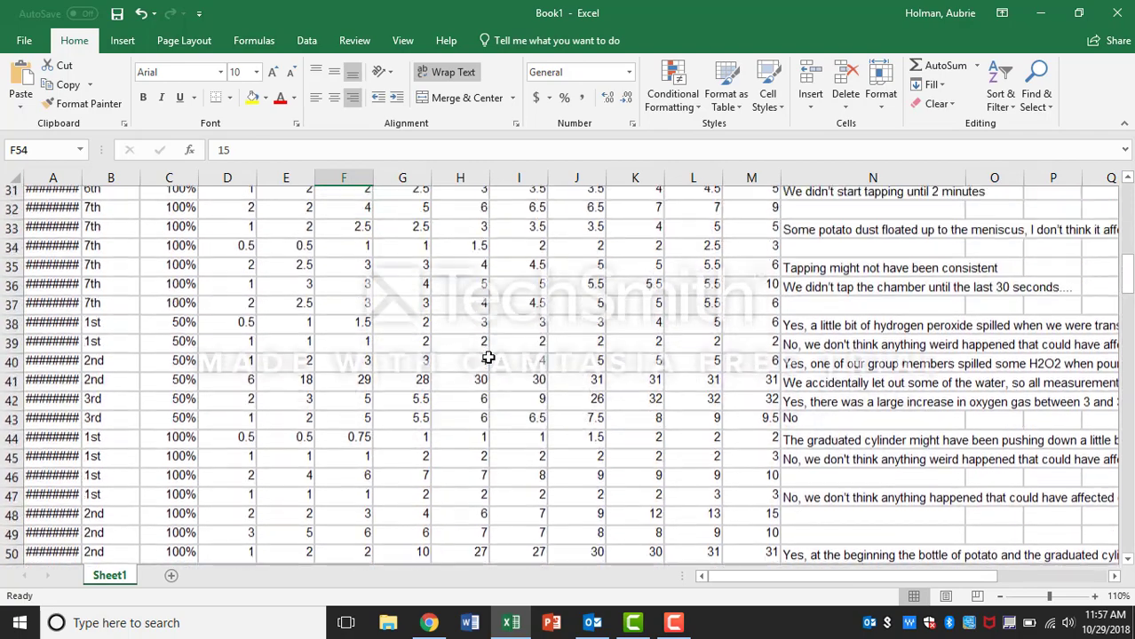
pyautogui.scroll(3, 487, 357)
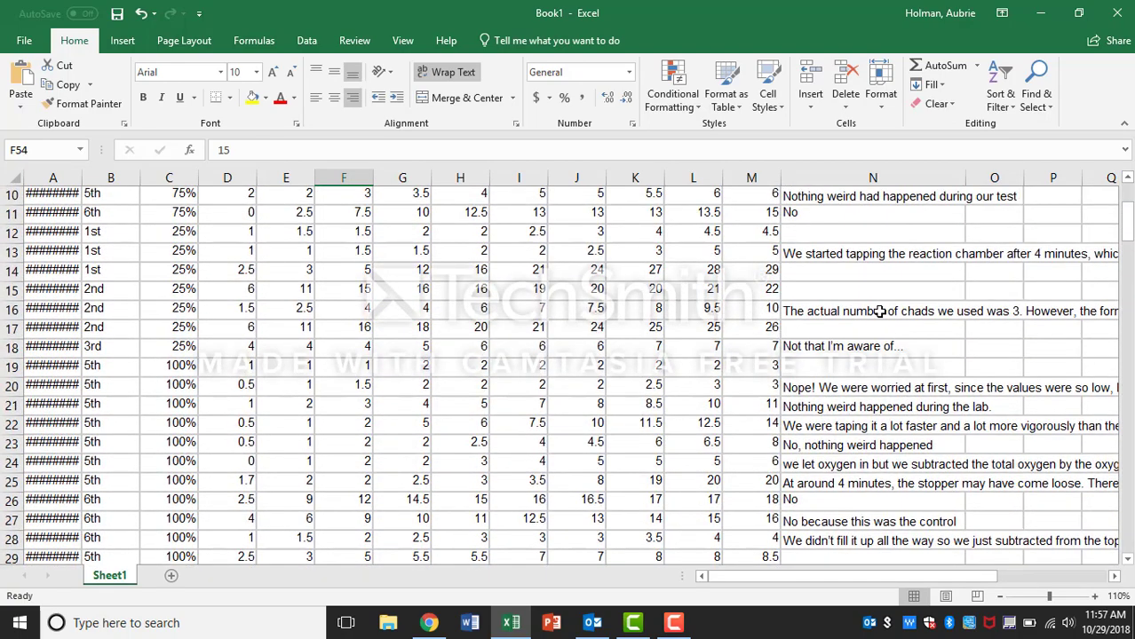
pyautogui.click(876, 311)
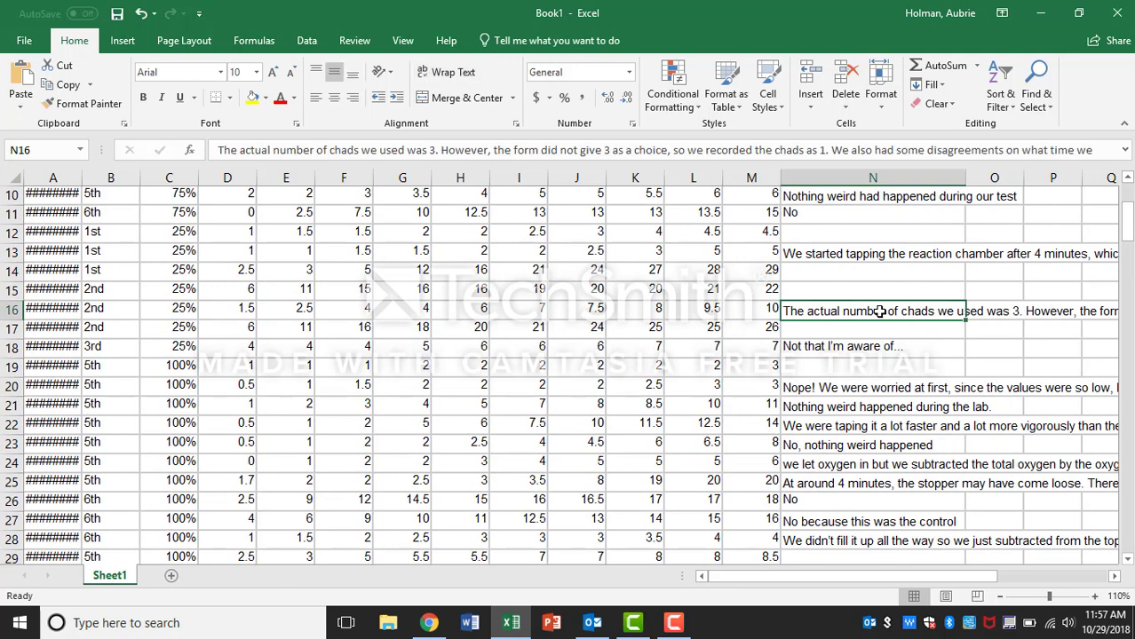
pyautogui.click(183, 308)
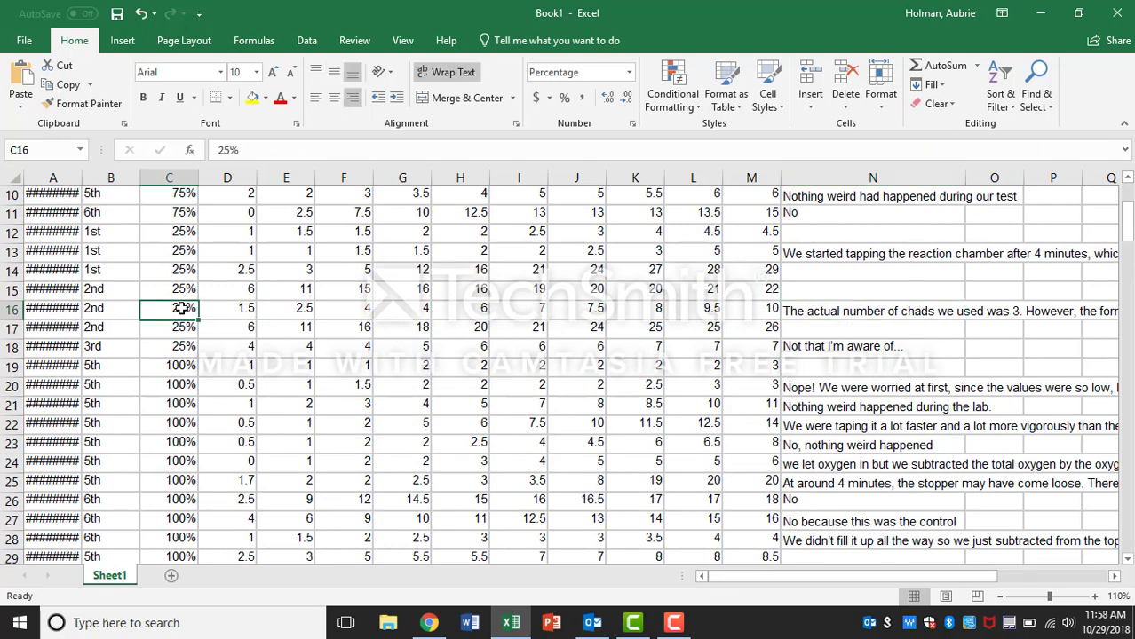
pyautogui.write('75')
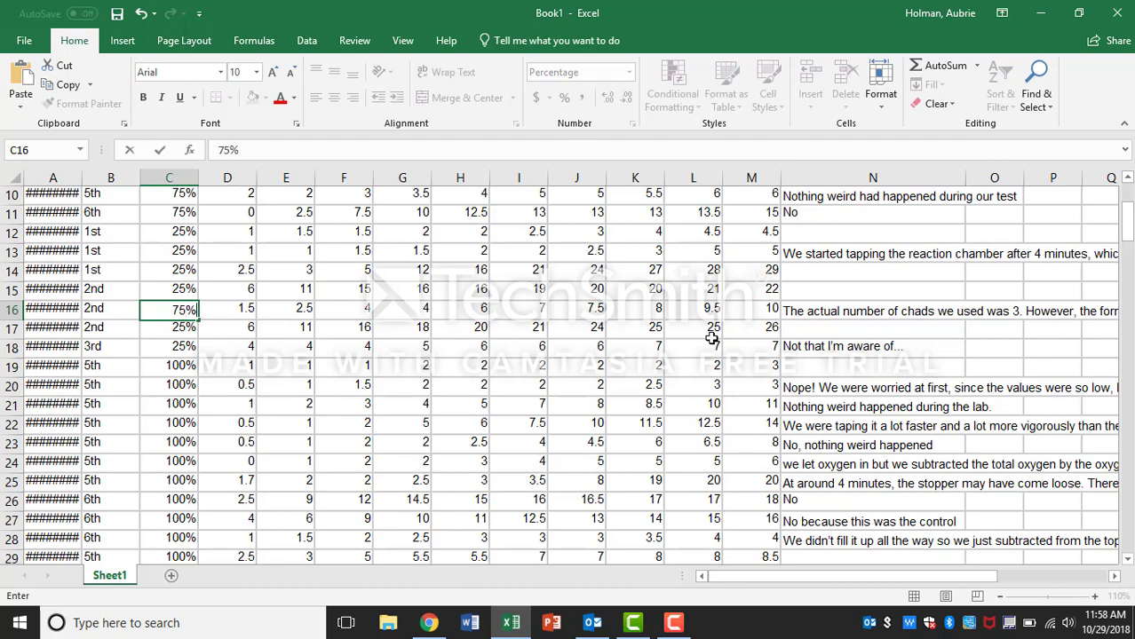
# Step: Clear the contents of the 'Did anything weird happen' comments column
pyautogui.scroll(-1, 666, 452)
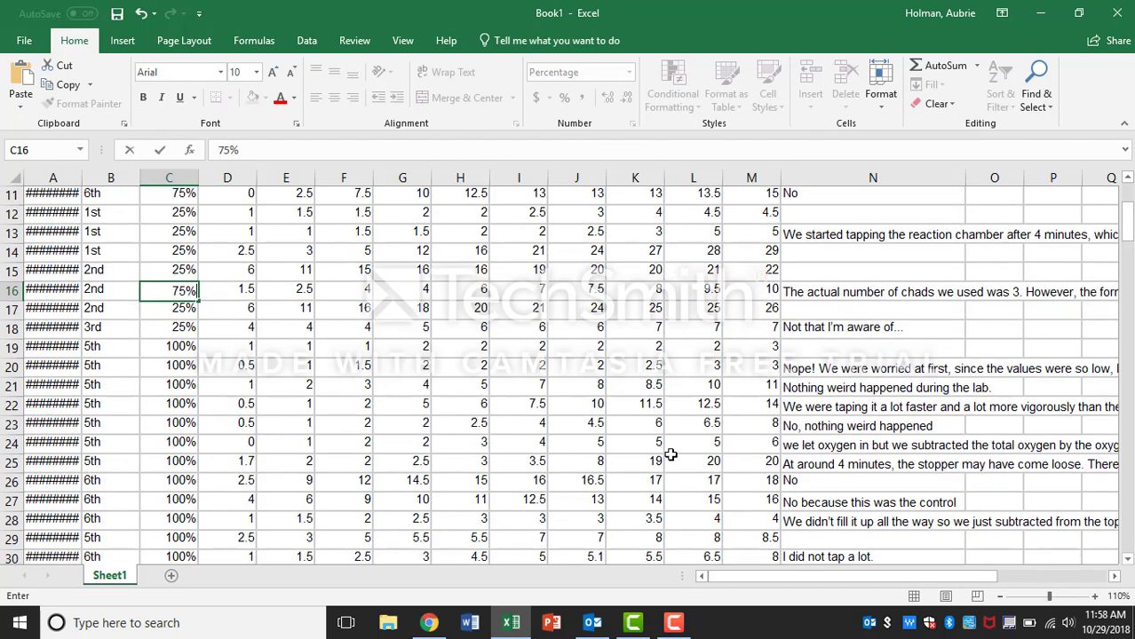
pyautogui.click(916, 371)
pyautogui.scroll(4, 916, 371)
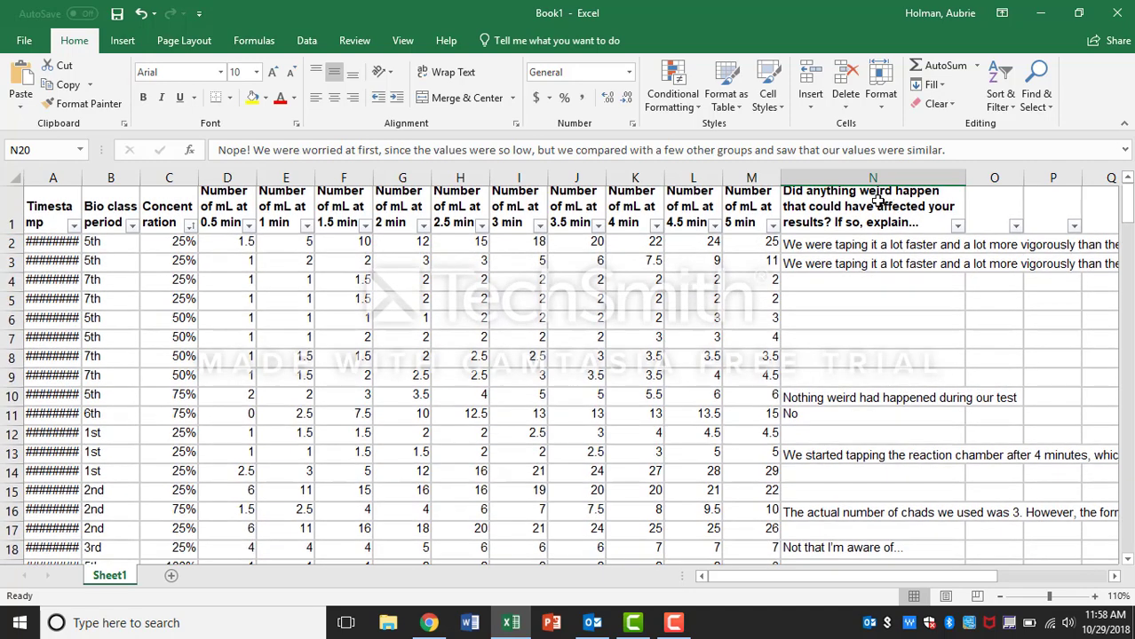
pyautogui.click(827, 176)
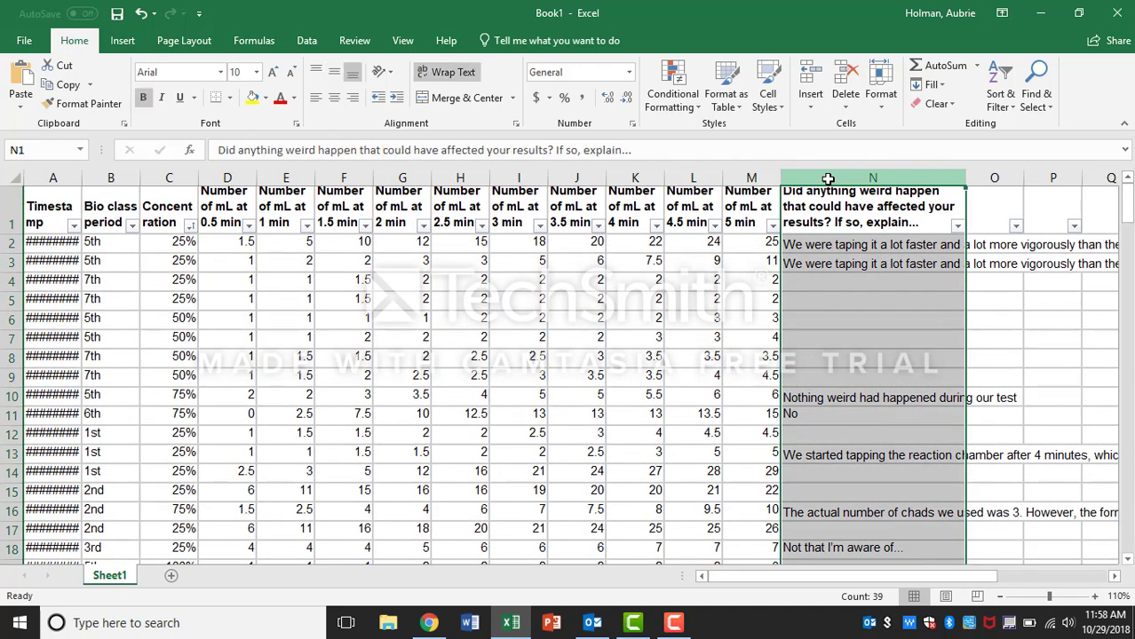
pyautogui.rightClick(826, 179)
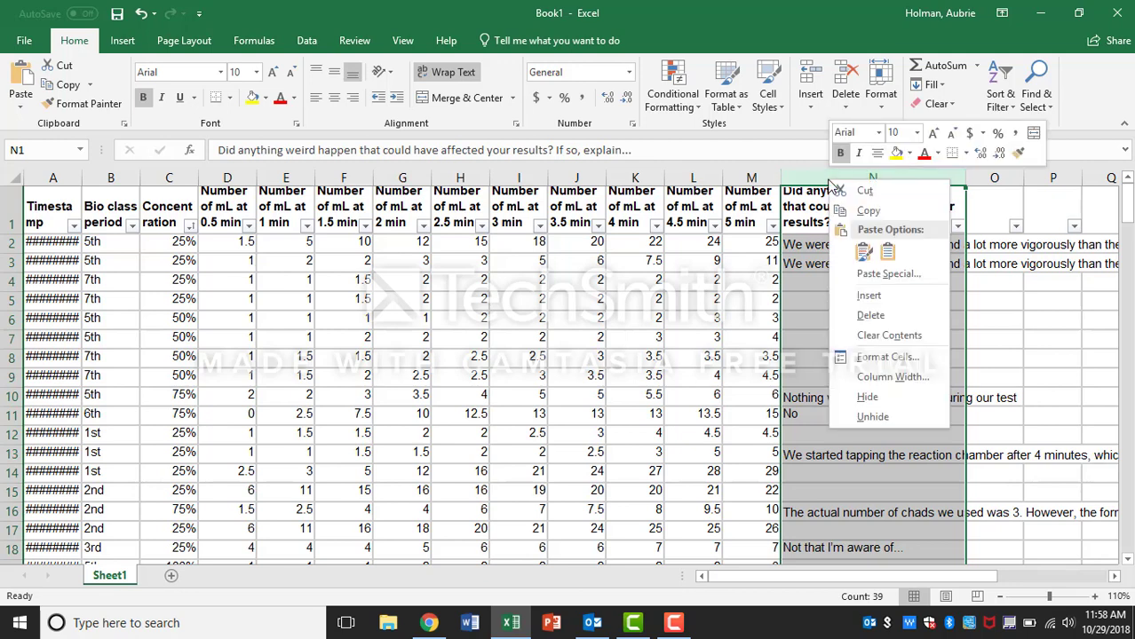
pyautogui.click(888, 317)
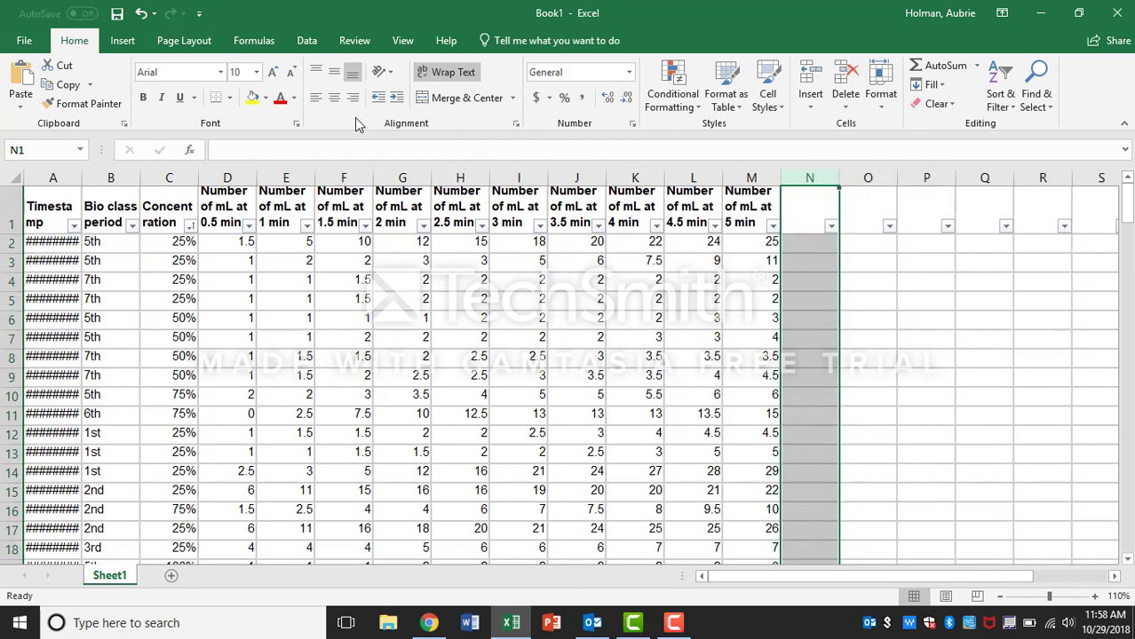
# Step: Sort the data by concentration from smallest to largest again and select the 25% concentration cells
pyautogui.click(189, 225)
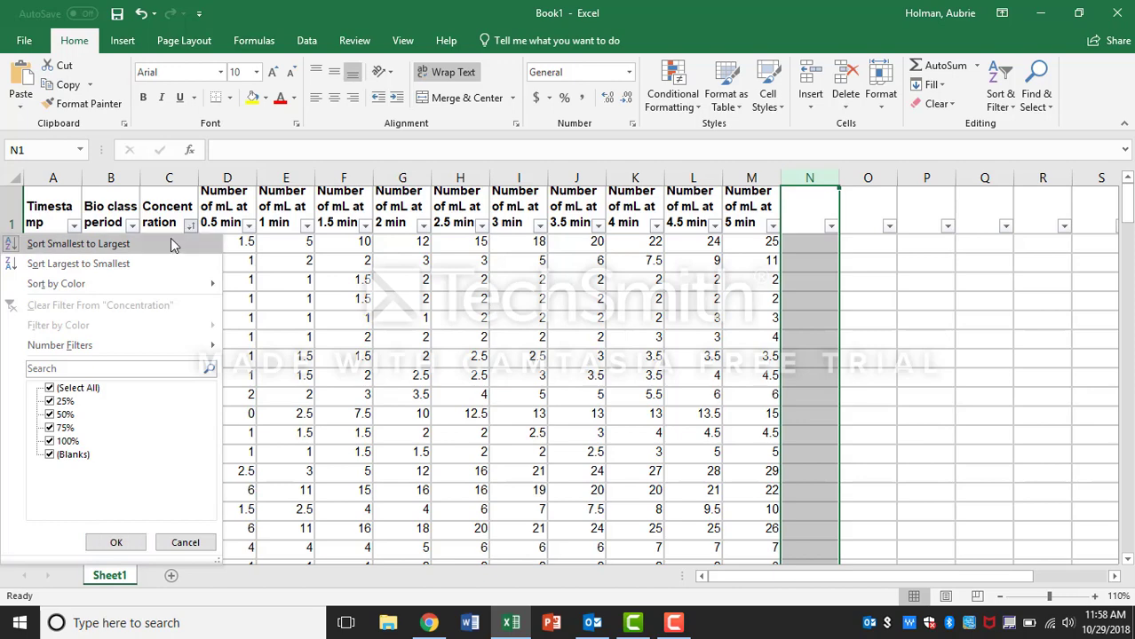
pyautogui.click(170, 238)
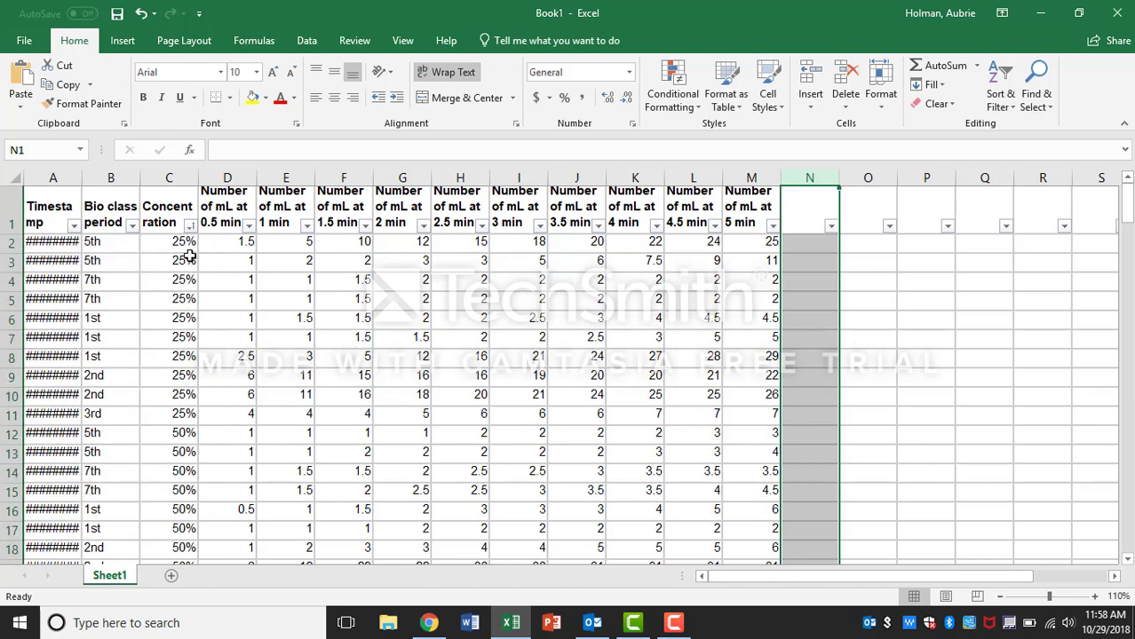
pyautogui.moveTo(169, 243); pyautogui.dragTo(169, 422)
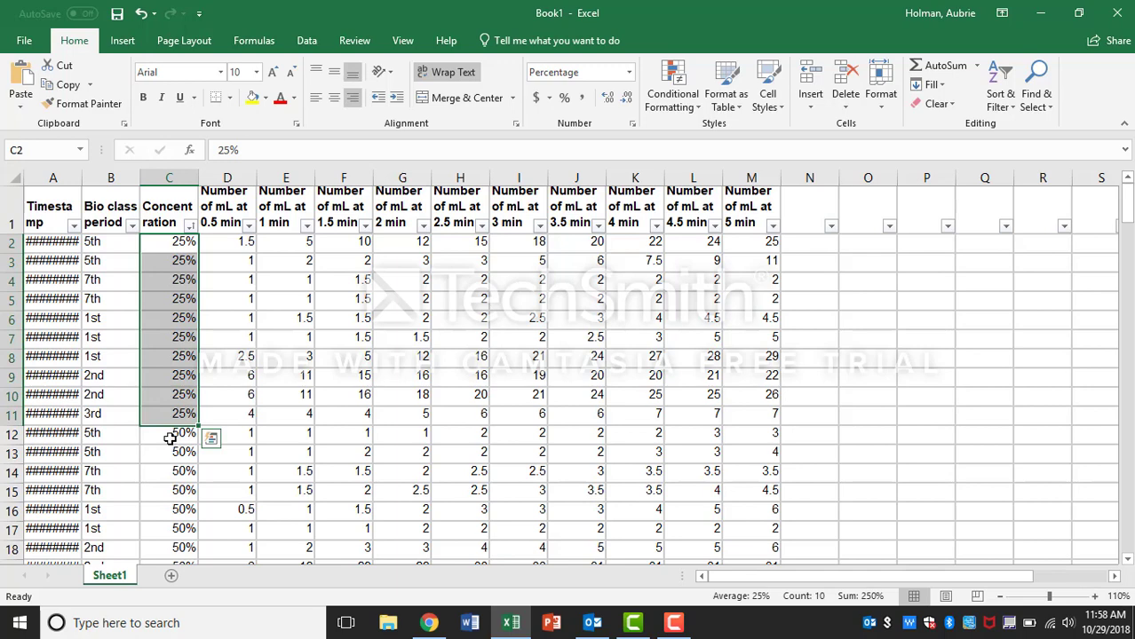
# Step: Add a new column header 'Rate mL/min' in column N next to the 5-minute readings
pyautogui.press('pagedown')
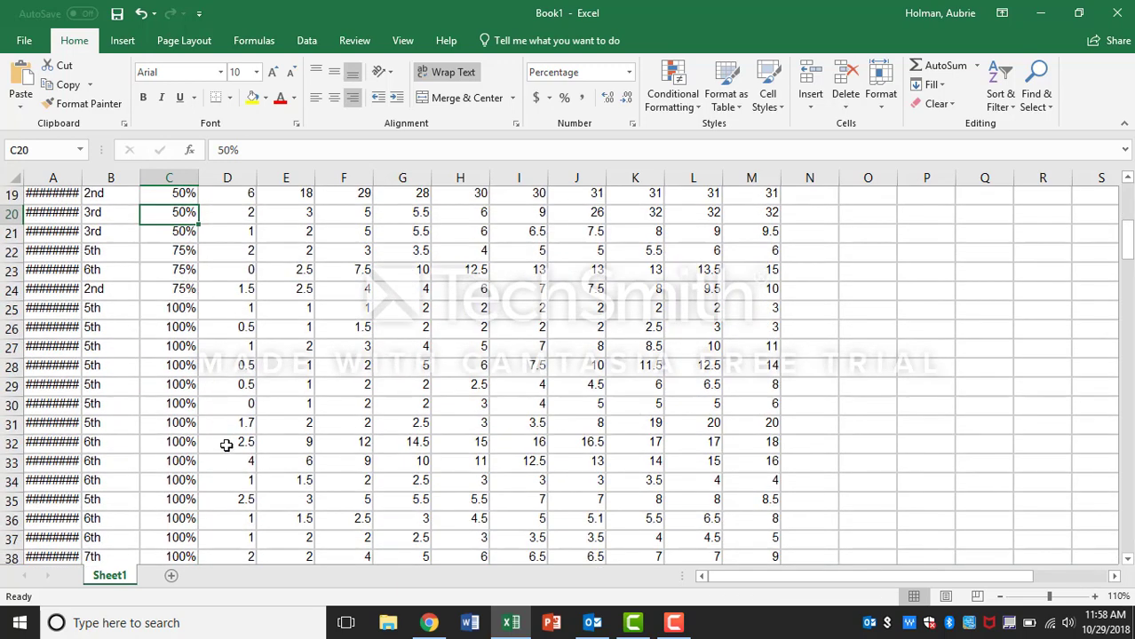
pyautogui.scroll(-4, 500, 398)
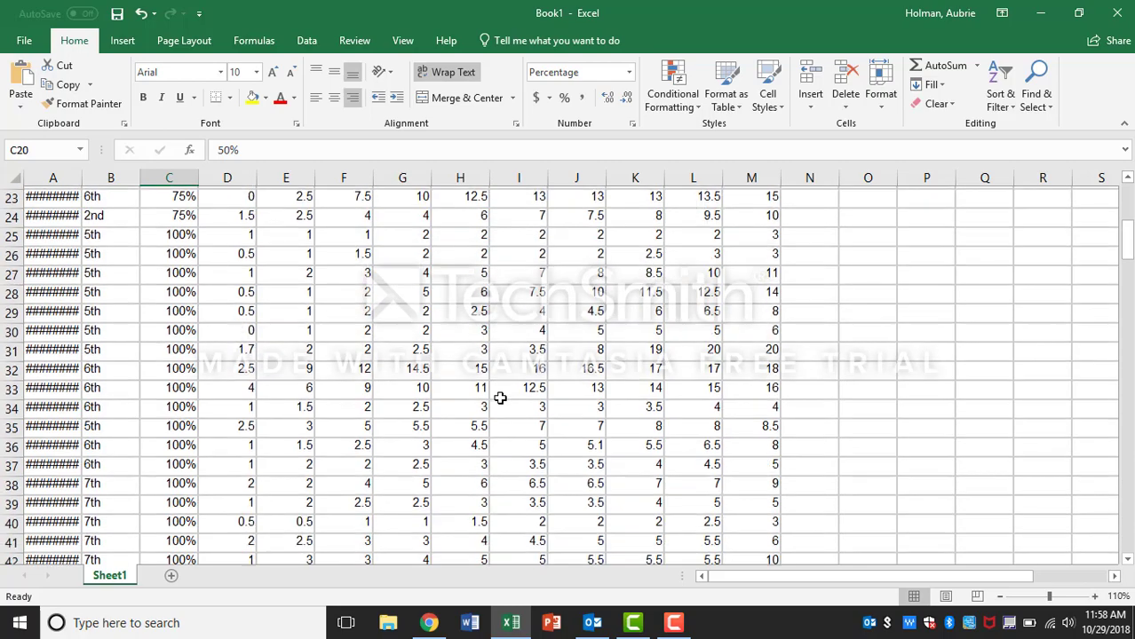
pyautogui.scroll(-3, 499, 398)
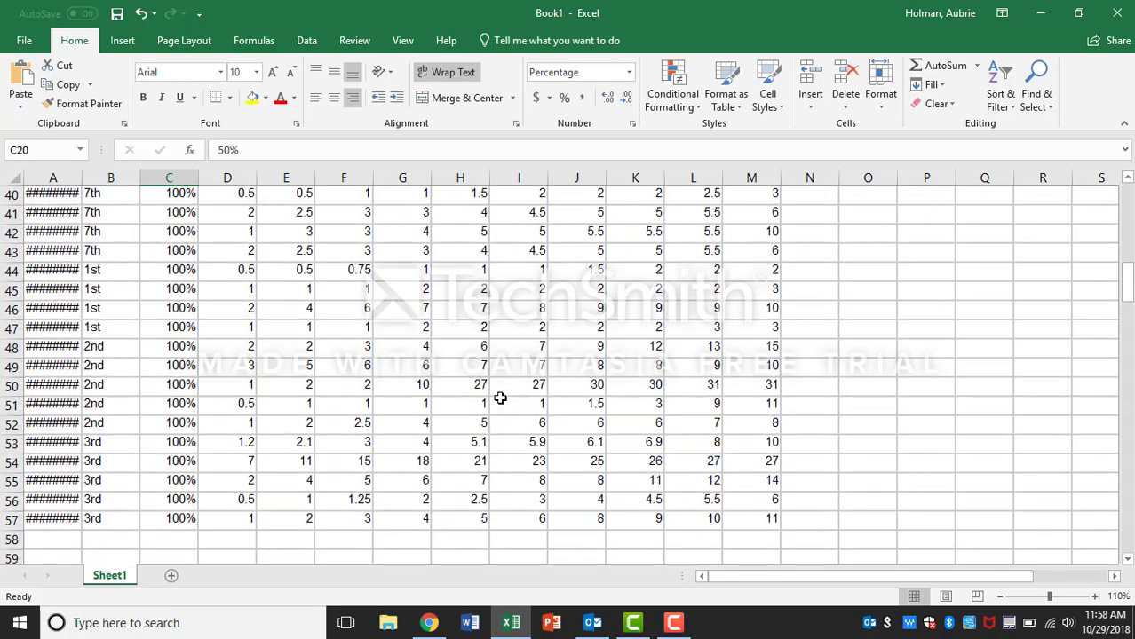
pyautogui.scroll(13, 500, 398)
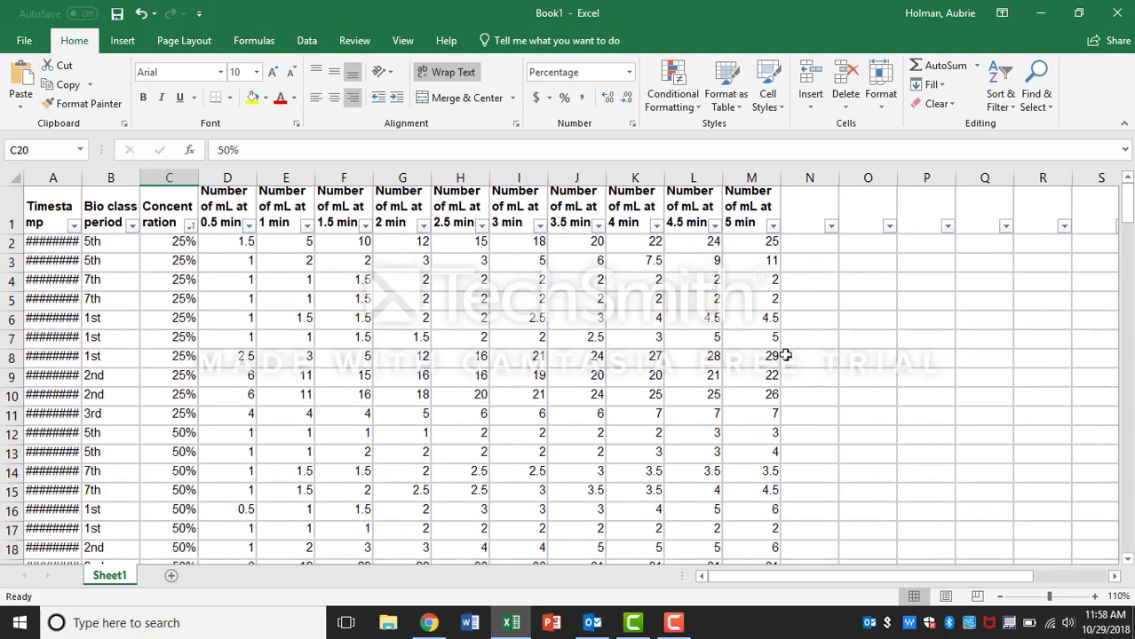
pyautogui.click(806, 212)
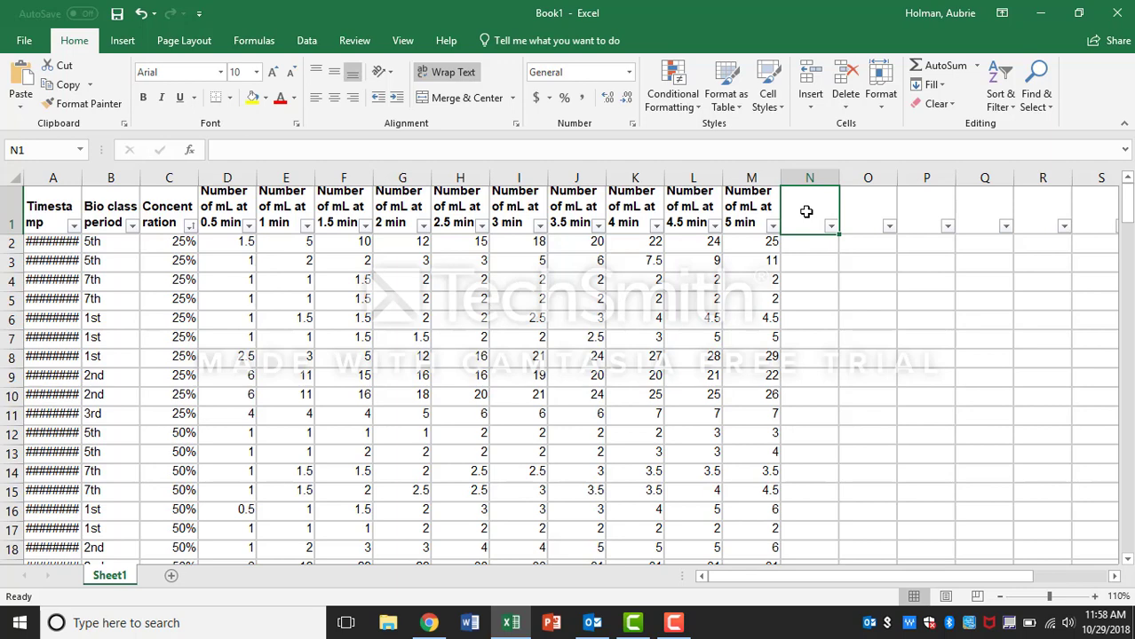
pyautogui.moveTo(227, 245); pyautogui.dragTo(737, 242)
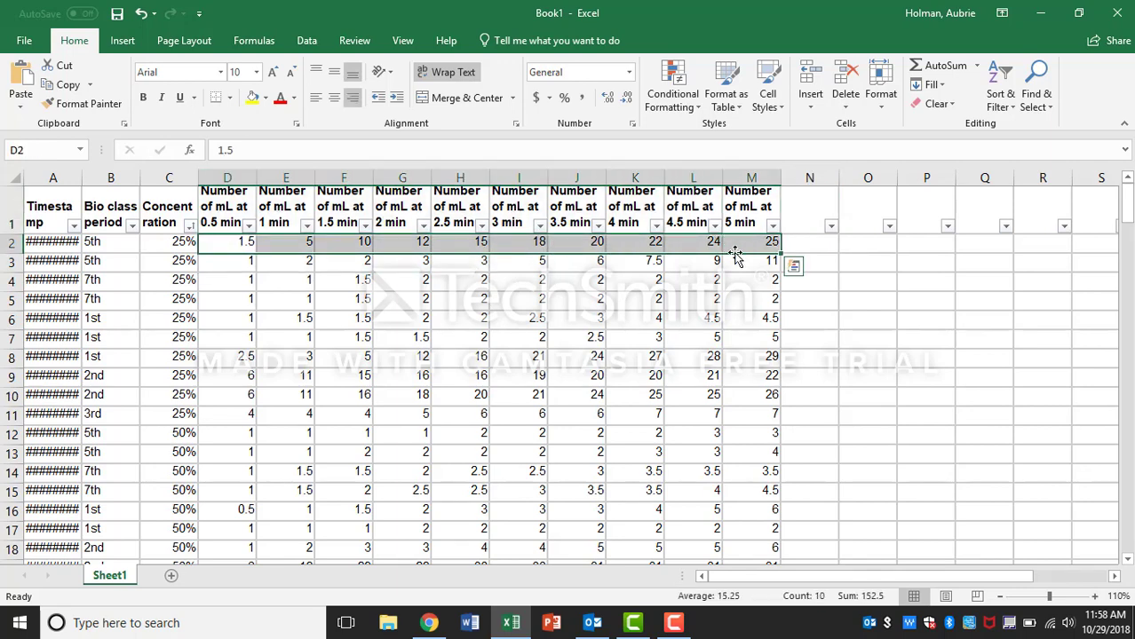
pyautogui.click(768, 264)
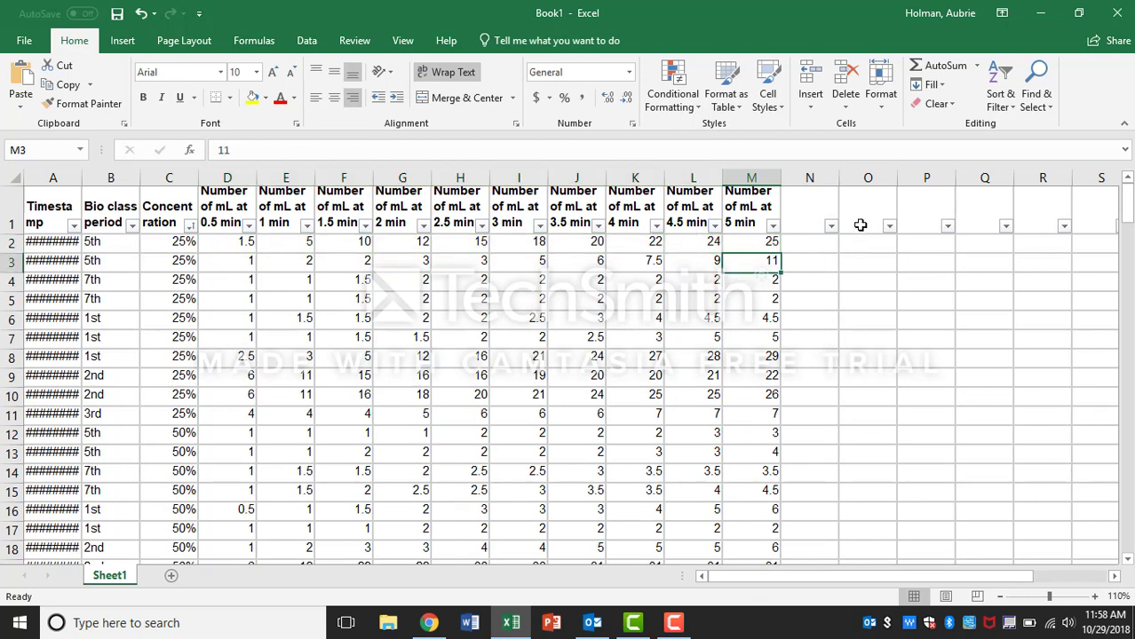
pyautogui.click(798, 202)
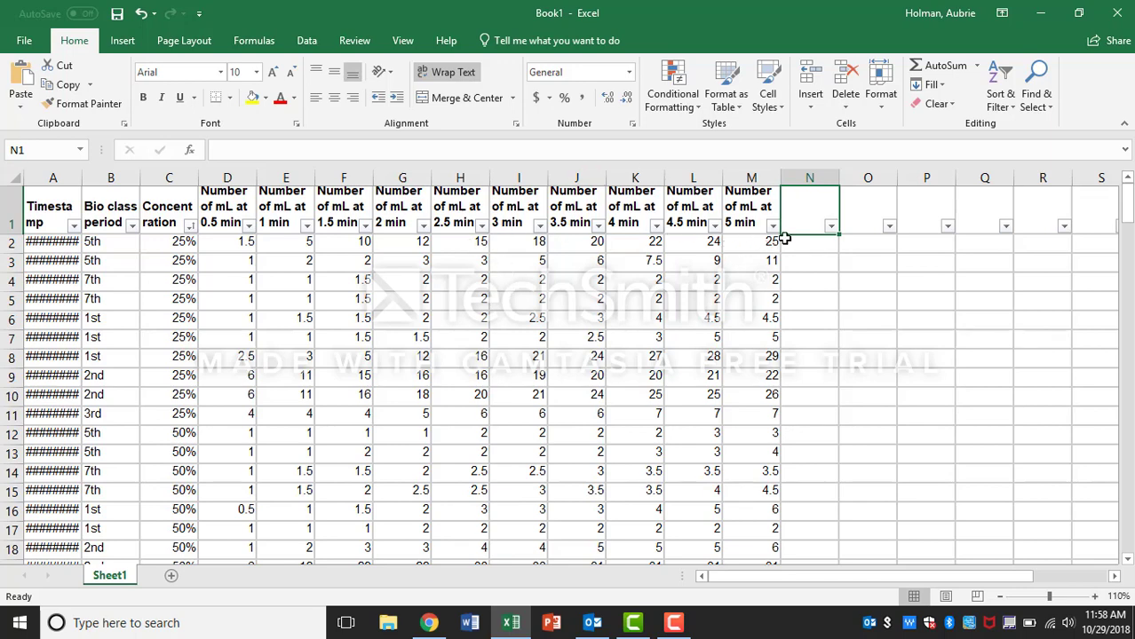
pyautogui.write('Rate')
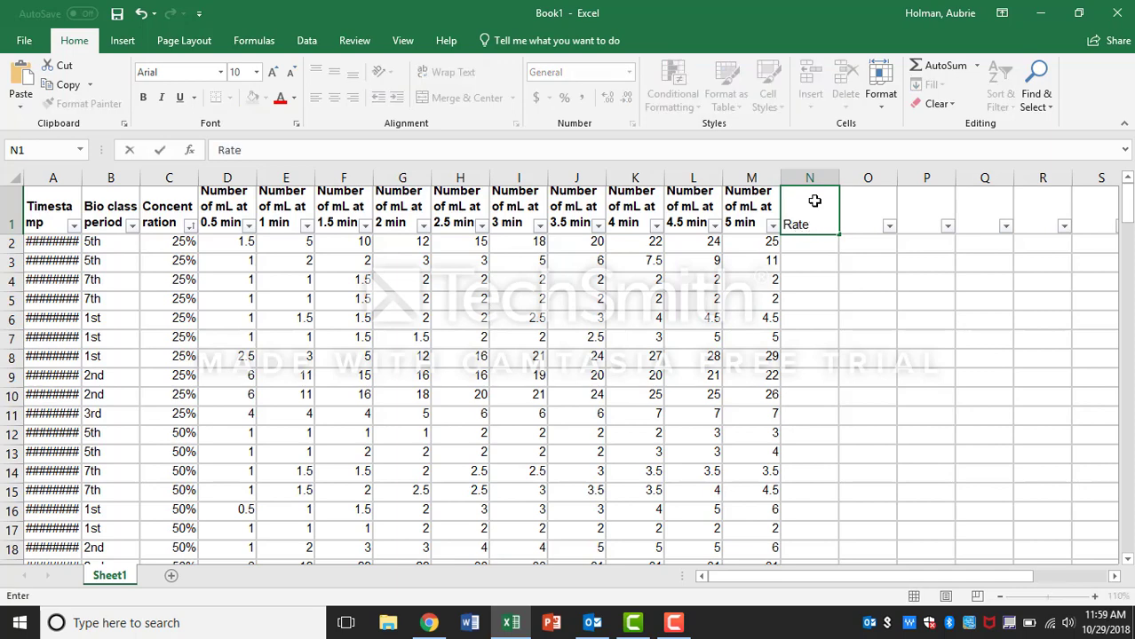
pyautogui.write(' mL/min')
pyautogui.press('Return')
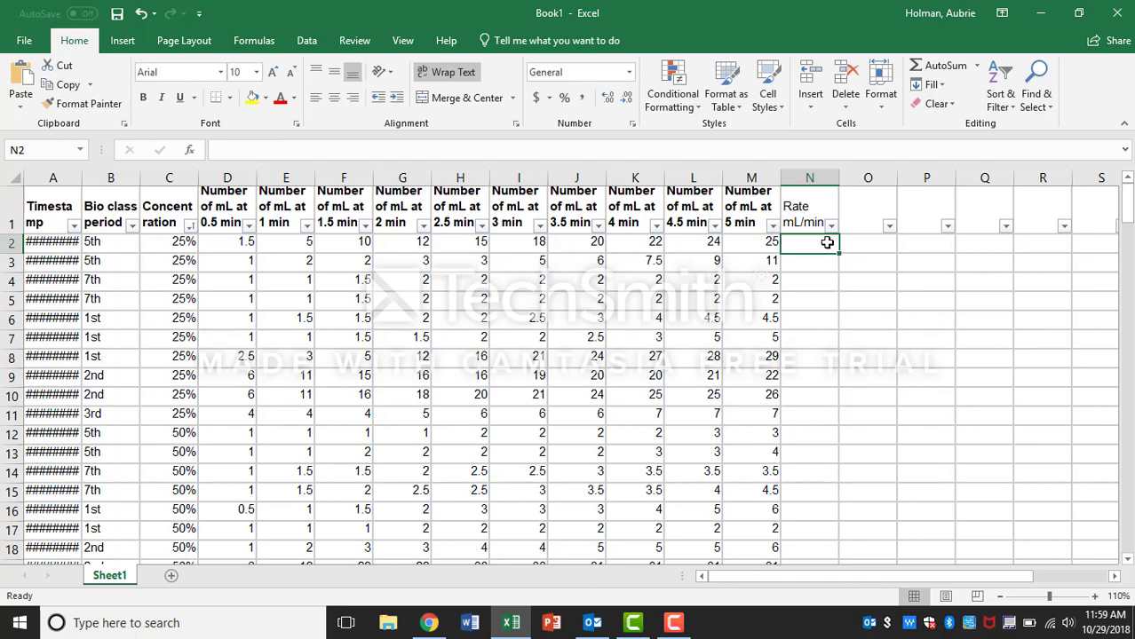
# Step: Enter a formula in N2 dividing the 5-minute reading in M2 by 5
pyautogui.write('=')
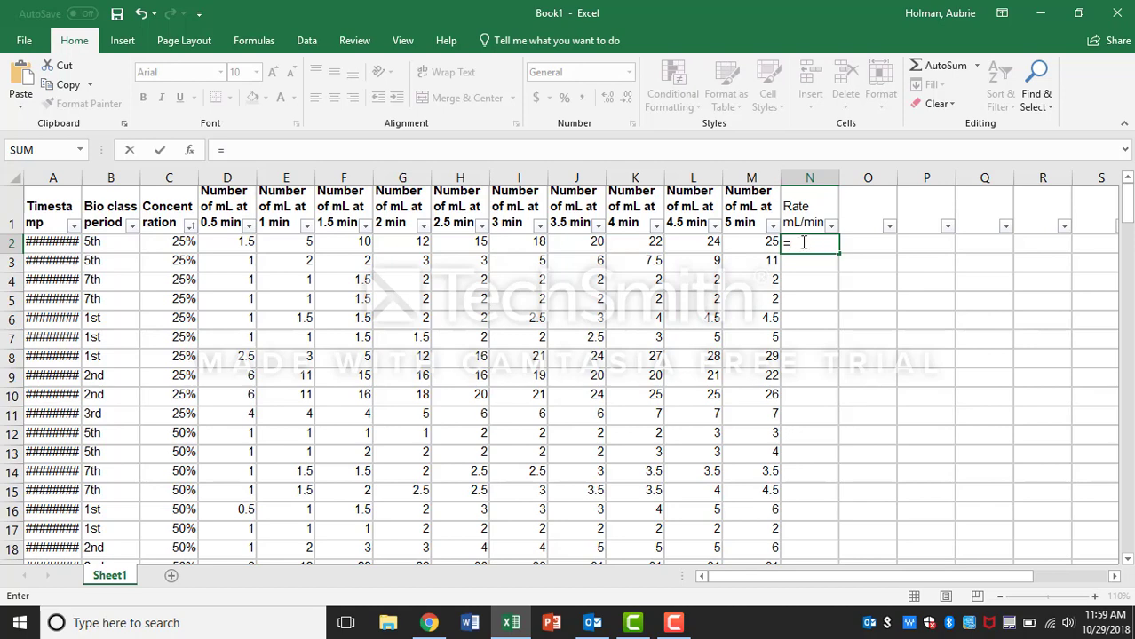
pyautogui.click(747, 242)
pyautogui.write('/5')
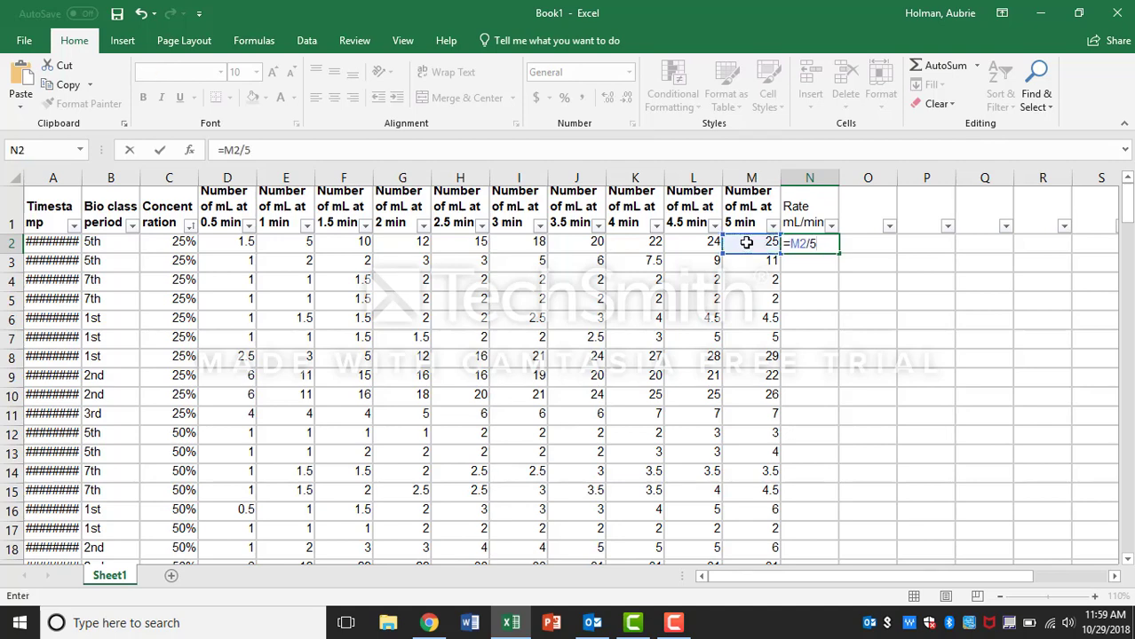
pyautogui.press('Return')
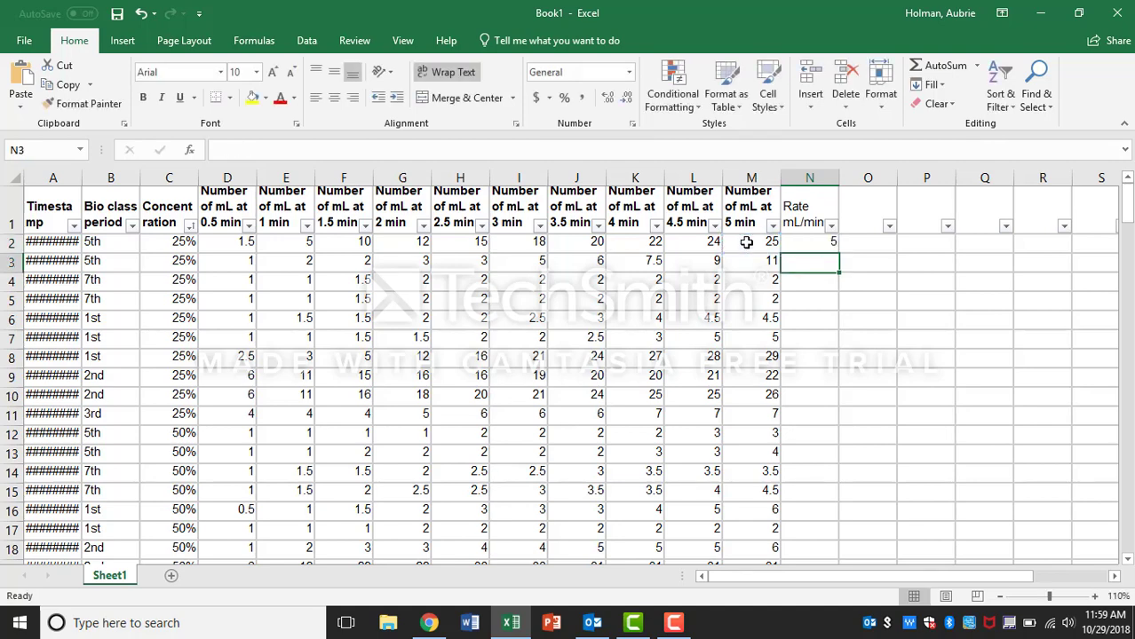
# Step: Fill the rate formula down column N through row 57
pyautogui.click(809, 238)
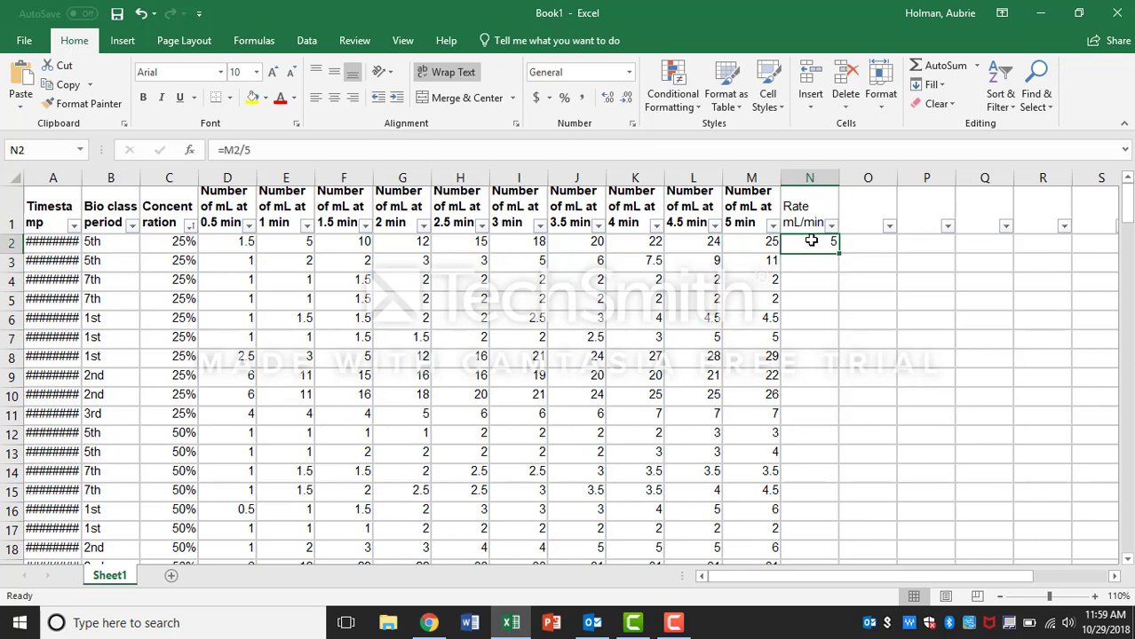
pyautogui.moveTo(837, 262); pyautogui.dragTo(839, 457)
pyautogui.click(818, 452)
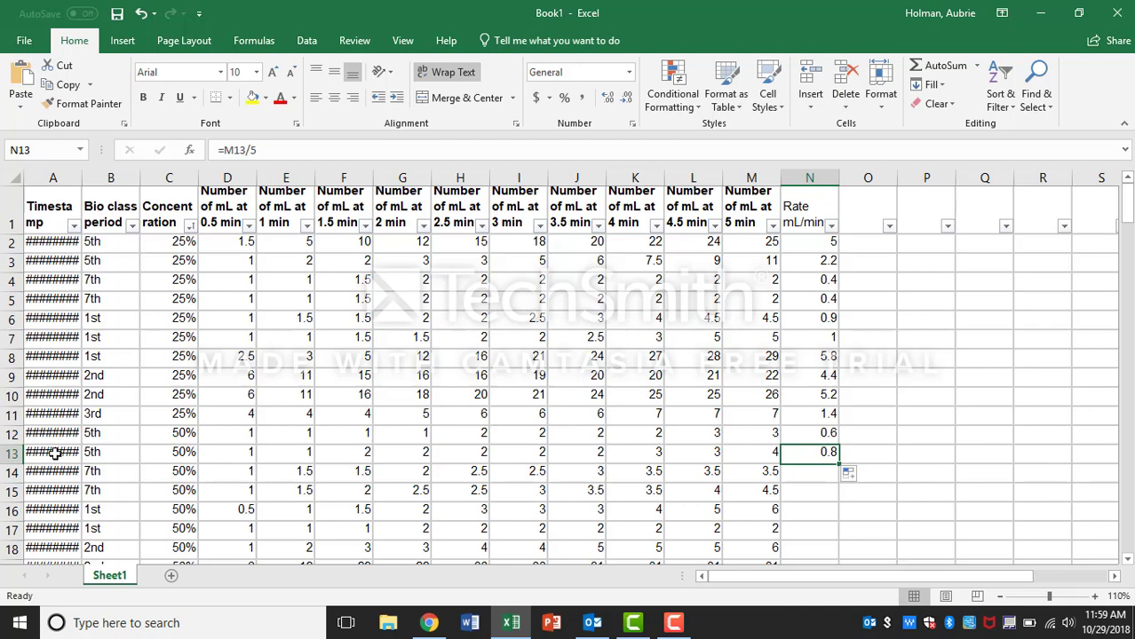
pyautogui.moveTo(837, 463); pyautogui.dragTo(818, 533)
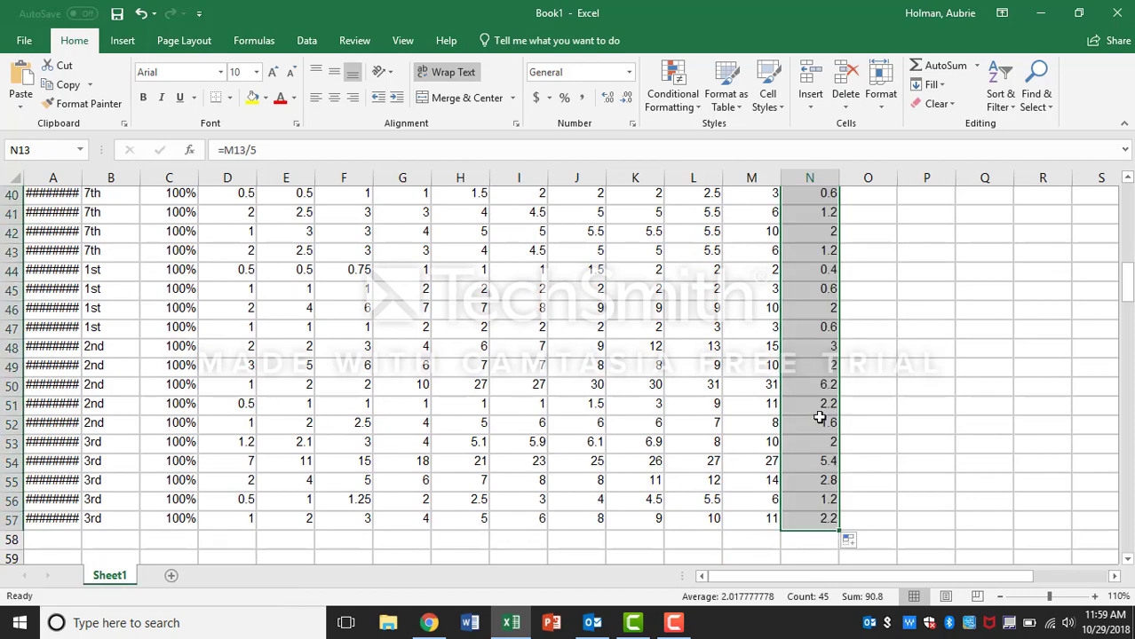
pyautogui.scroll(13, 914, 462)
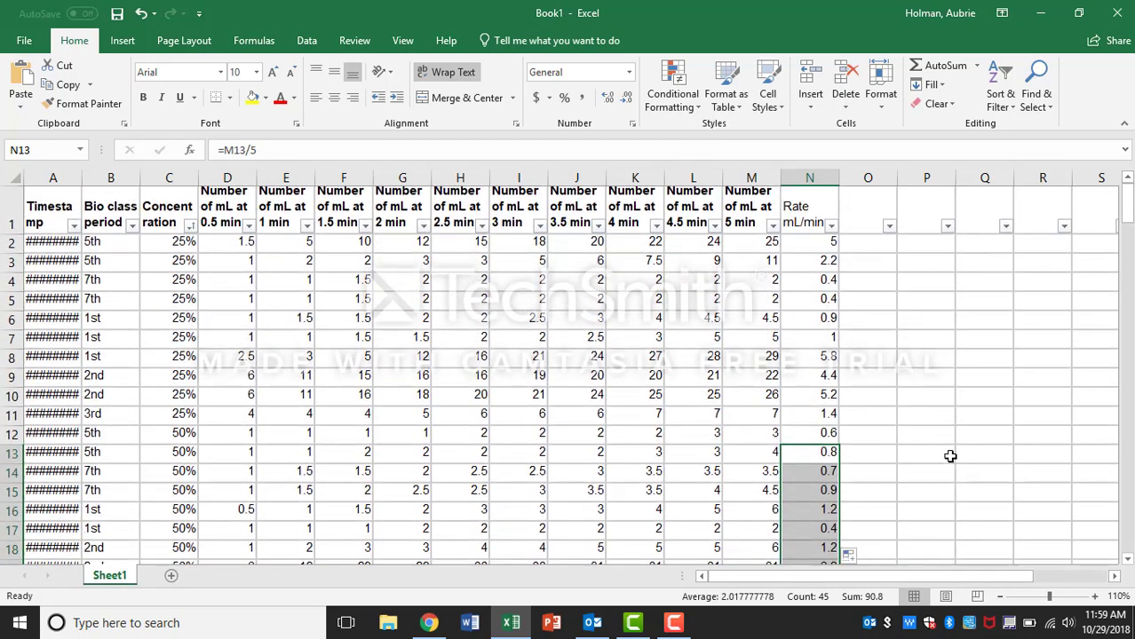
# Step: Clear the 'Number of mL at 5 min' column, then undo the clearing
pyautogui.click(949, 455)
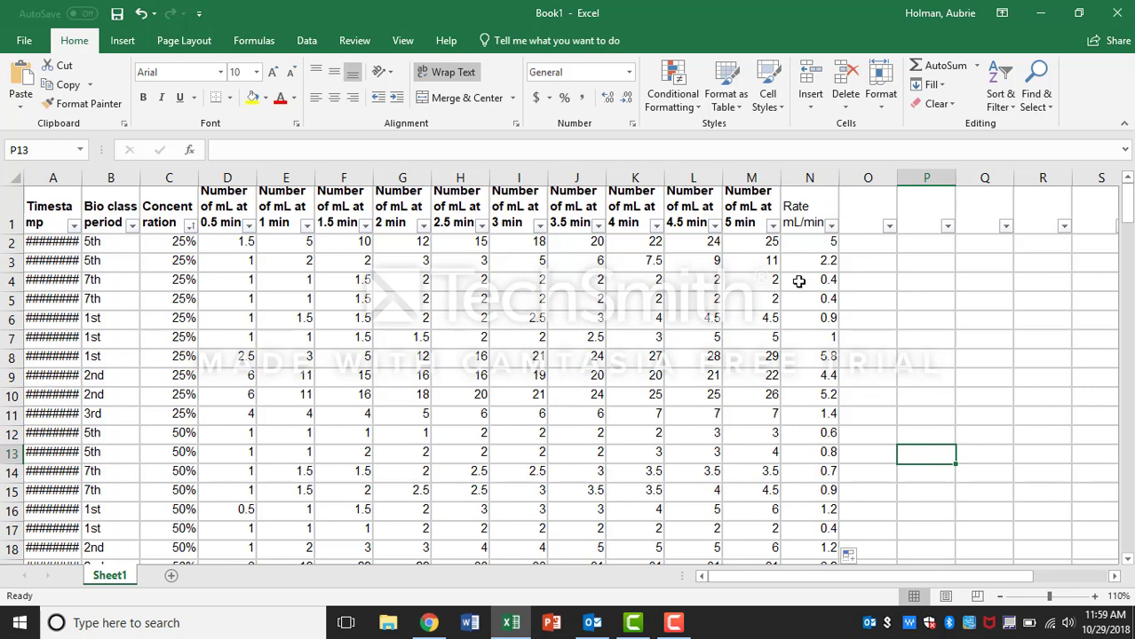
pyautogui.click(742, 180)
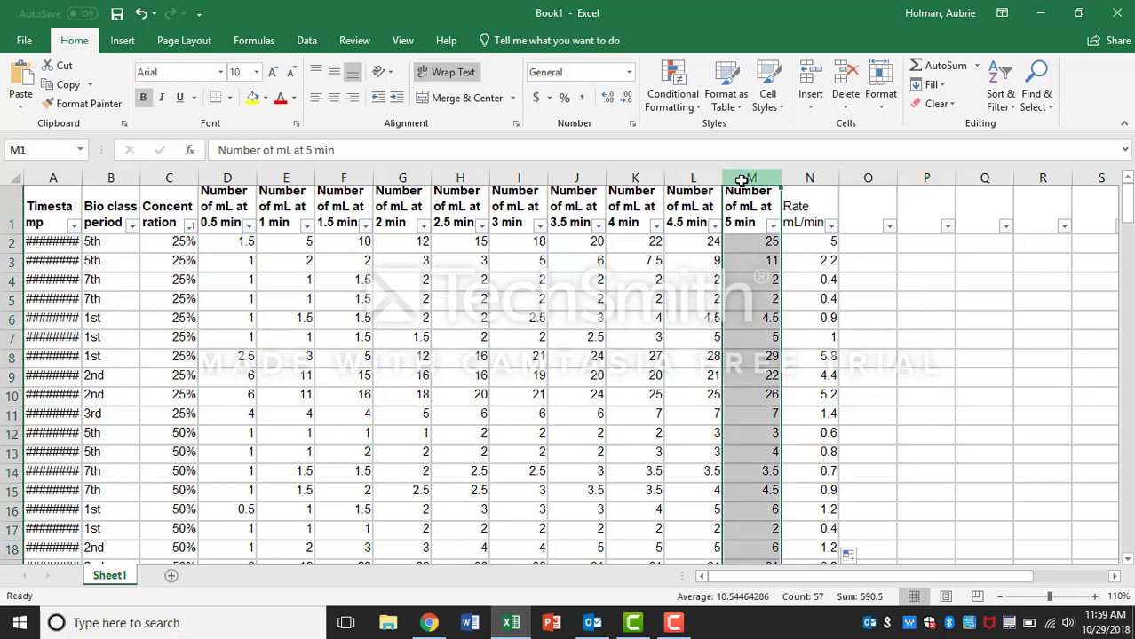
pyautogui.press('Delete')
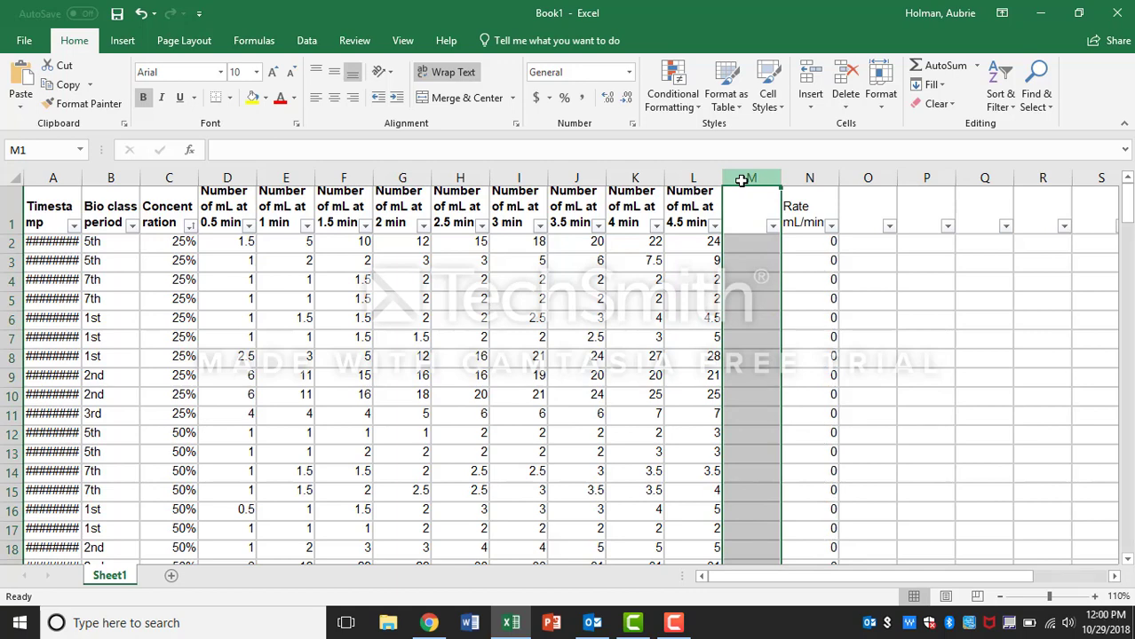
pyautogui.click(140, 13)
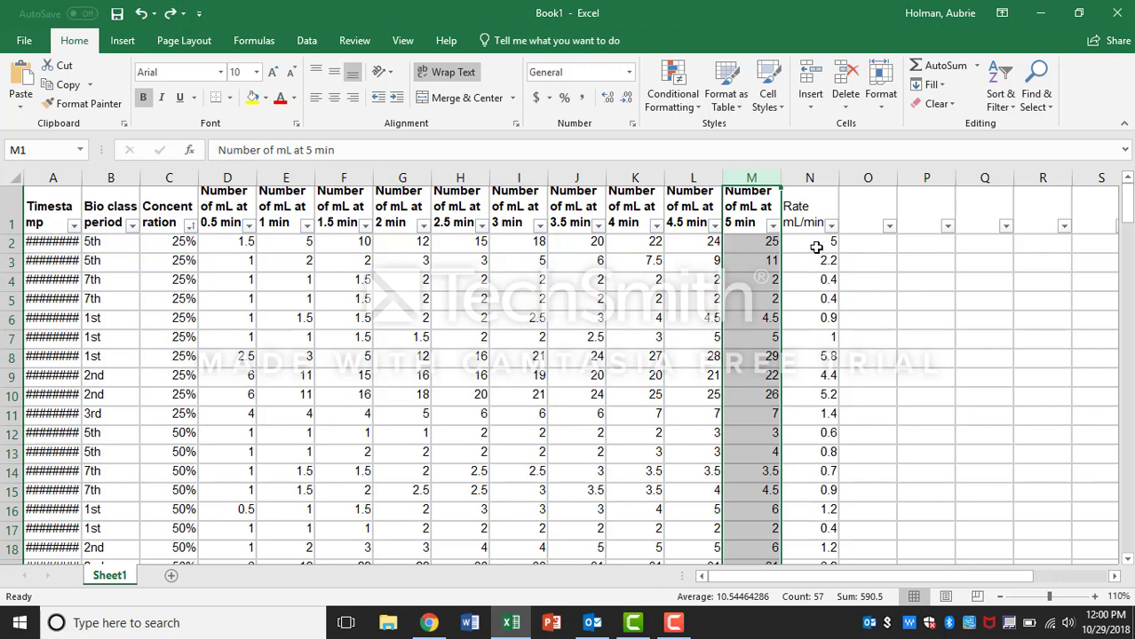
# Step: Copy the entire Rate mL/min column and paste it back onto itself as values only
pyautogui.moveTo(816, 246); pyautogui.dragTo(818, 479)
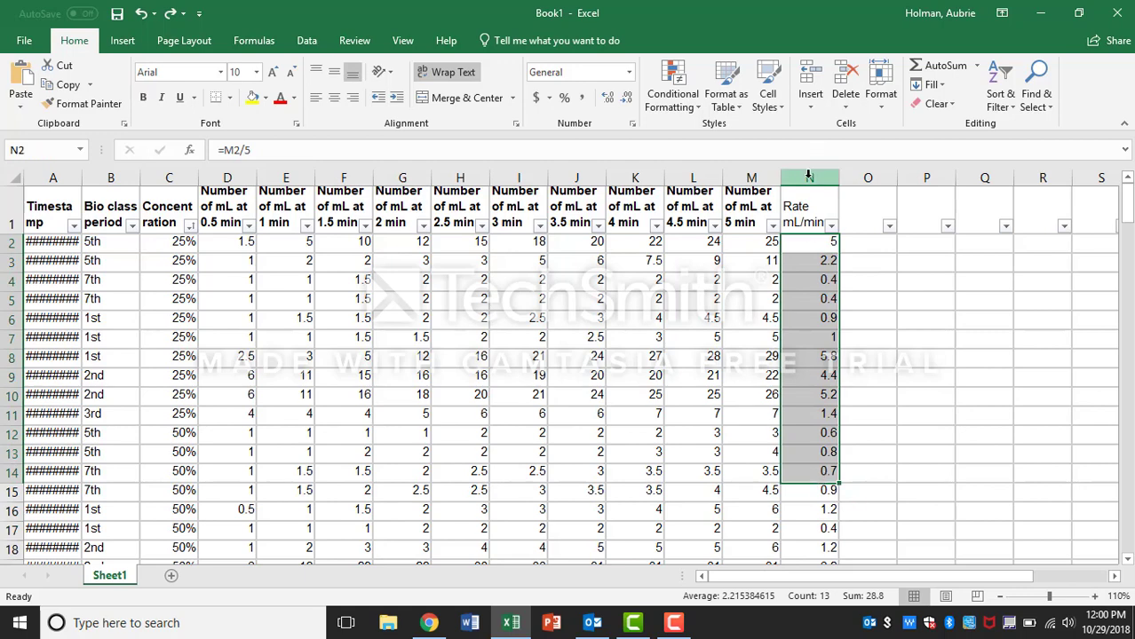
pyautogui.click(808, 176)
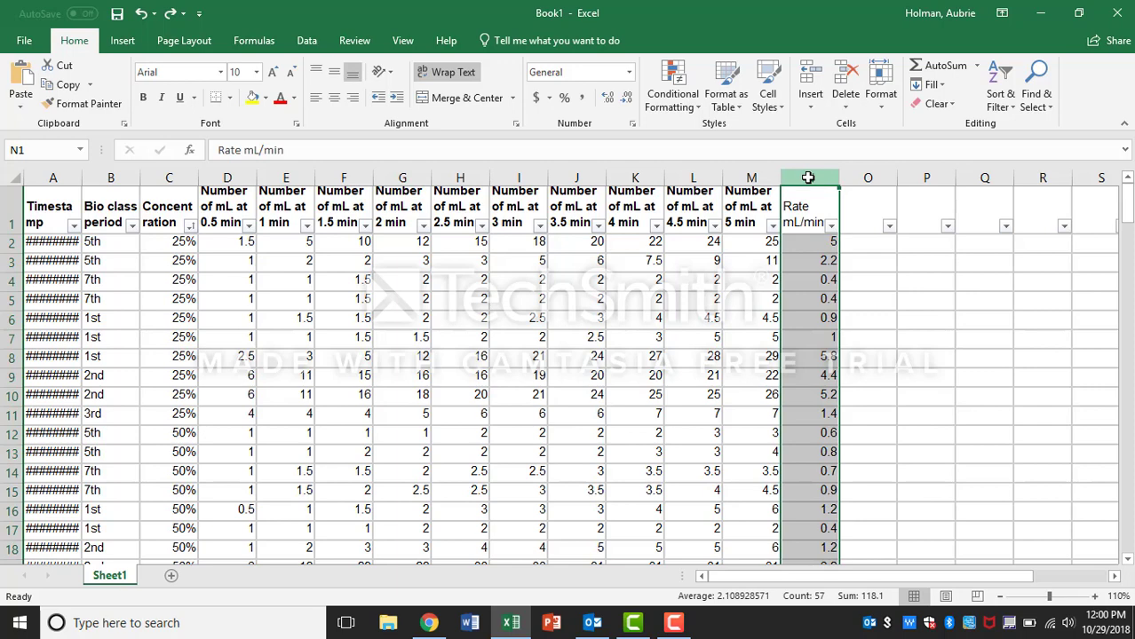
pyautogui.hotkey('ctrl', 'c')
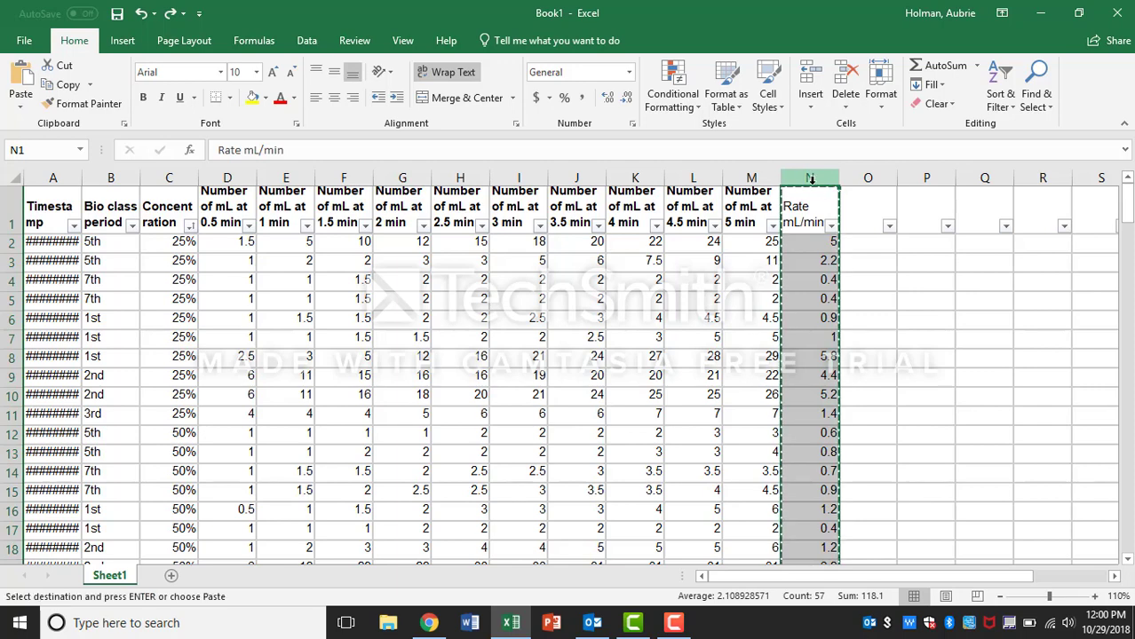
pyautogui.click(808, 209)
pyautogui.rightClick(809, 210)
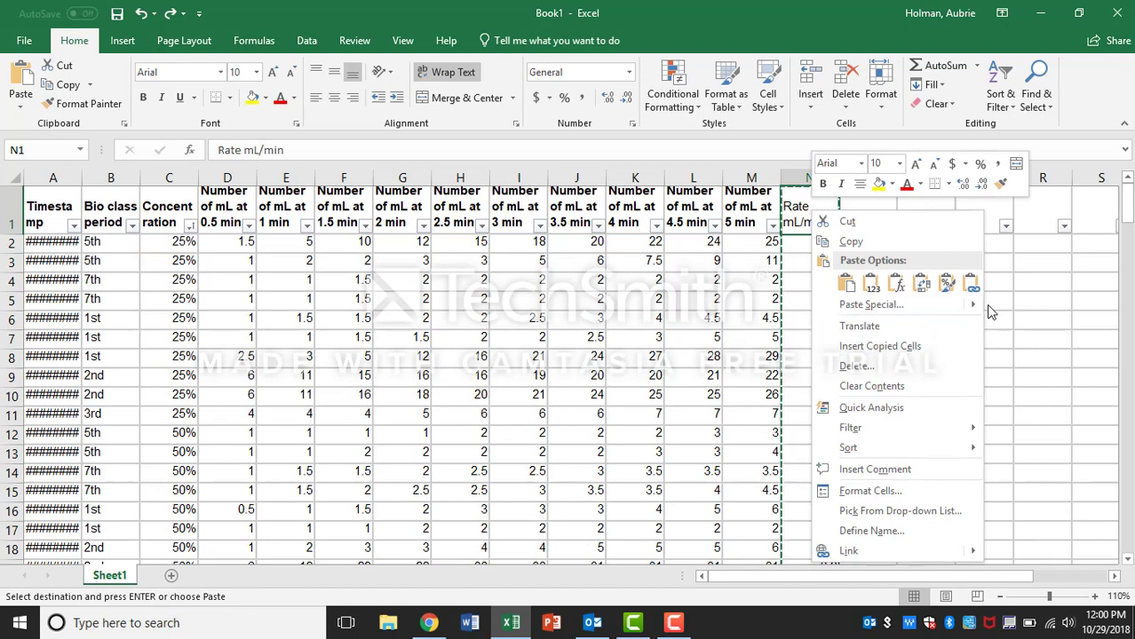
pyautogui.moveTo(973, 310)
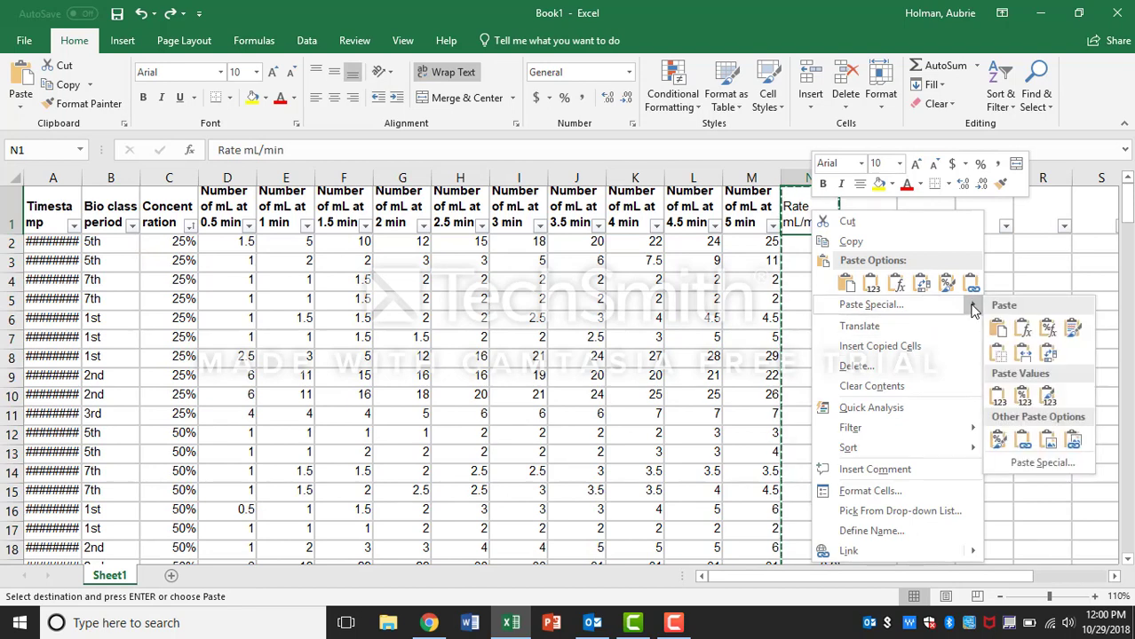
pyautogui.click(869, 286)
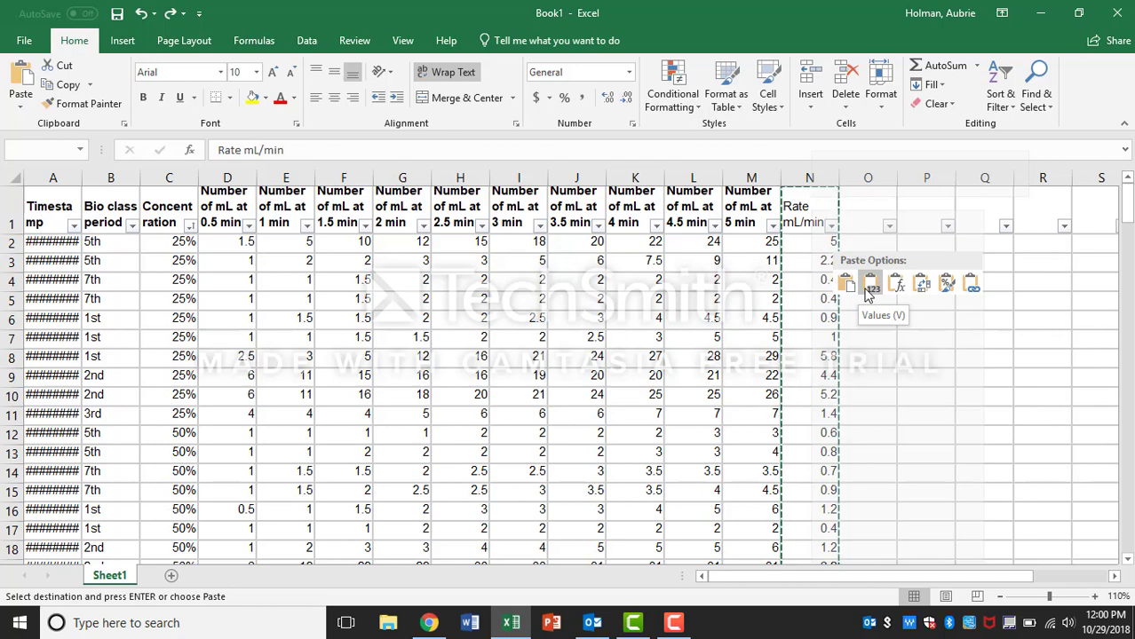
pyautogui.click(869, 288)
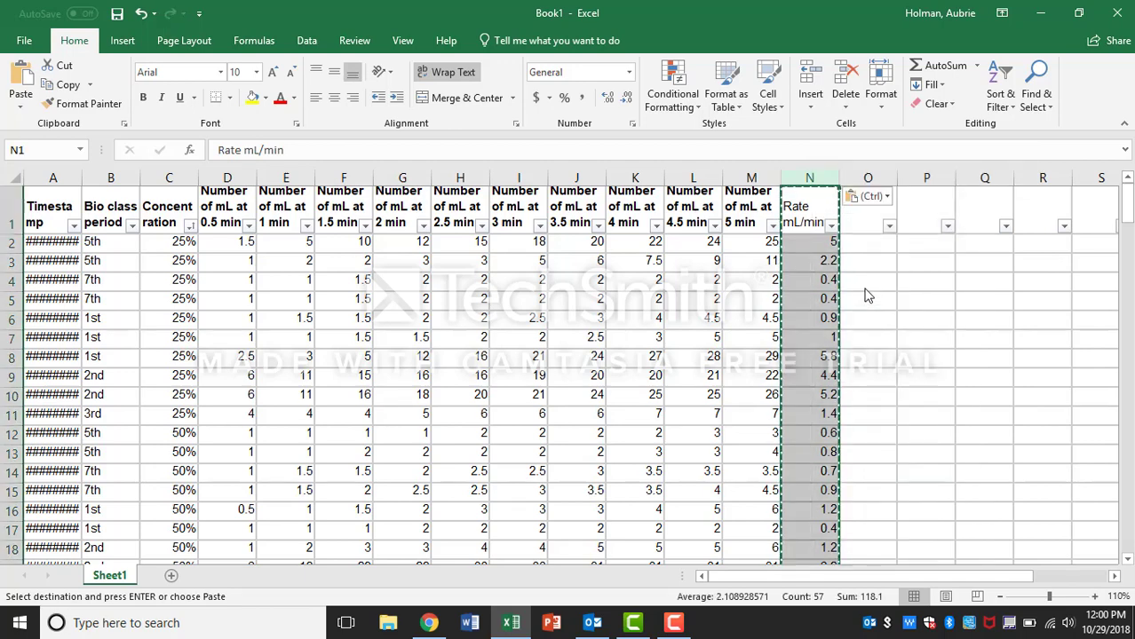
pyautogui.click(802, 262)
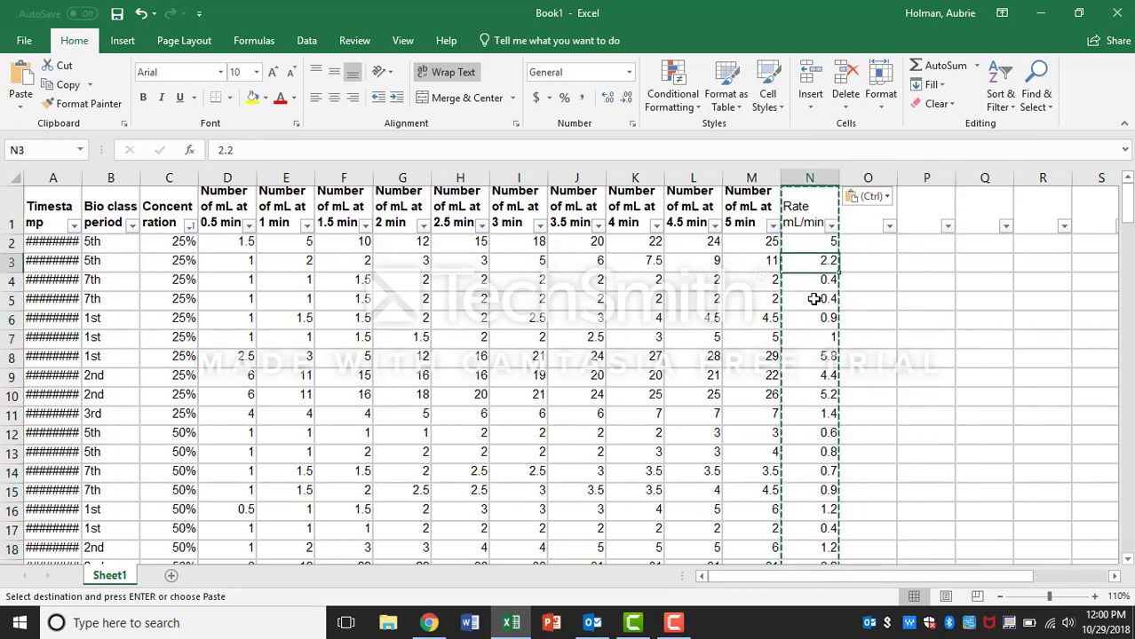
pyautogui.press('Down')
pyautogui.press('Down')
pyautogui.press('Down')
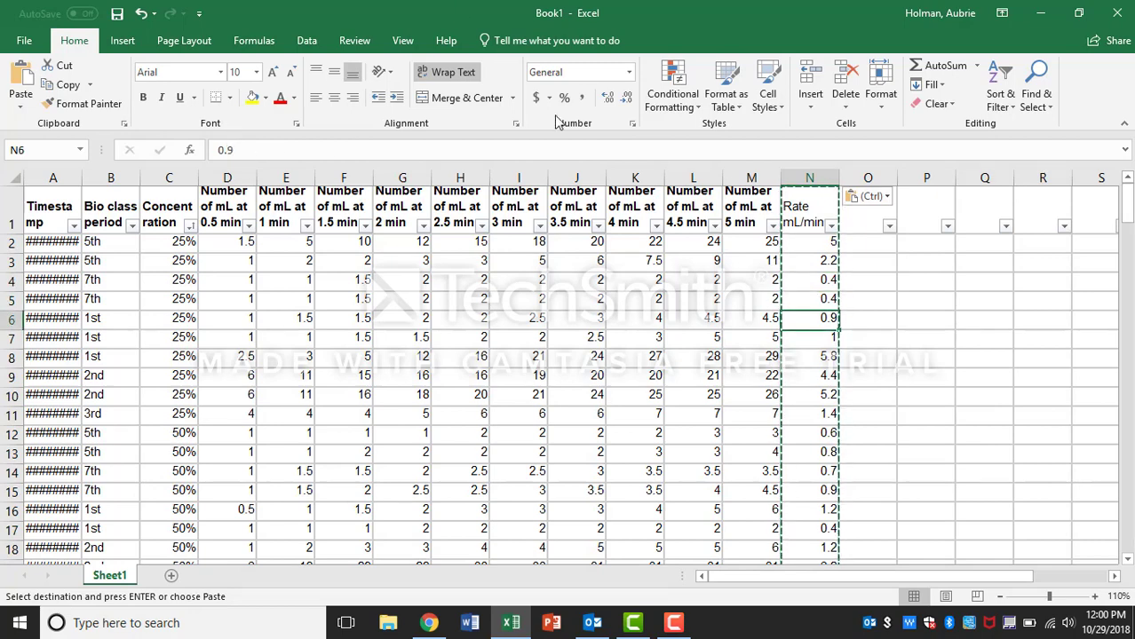
# Step: Clear the 'Number of mL at 5 min' column again to test the rates, then undo it
pyautogui.click(880, 256)
pyautogui.click(753, 181)
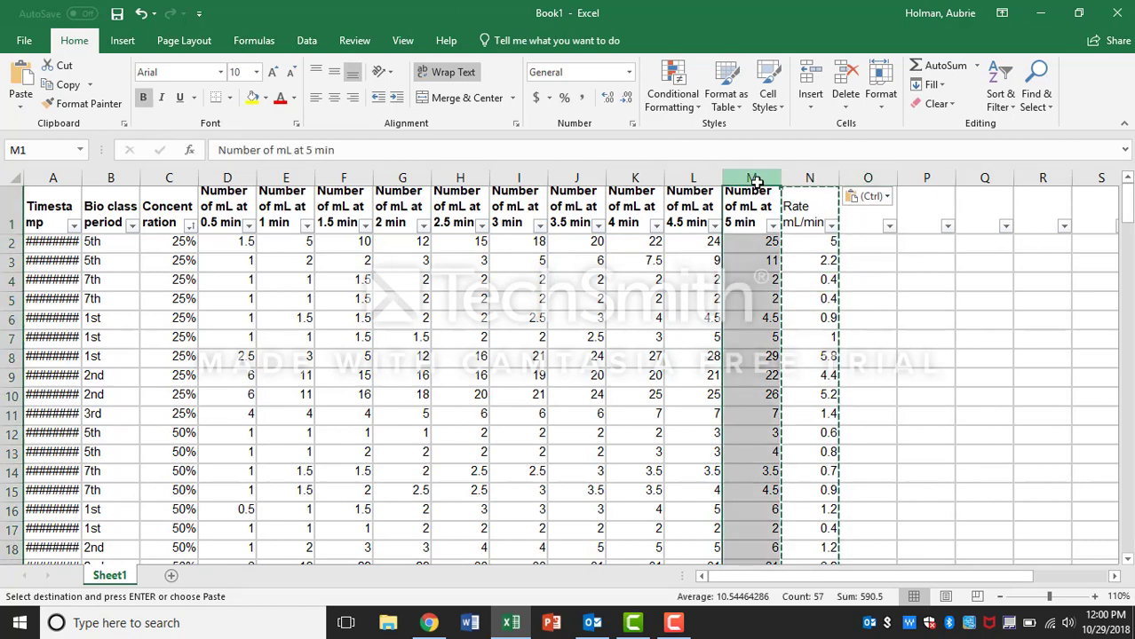
pyautogui.press('Delete')
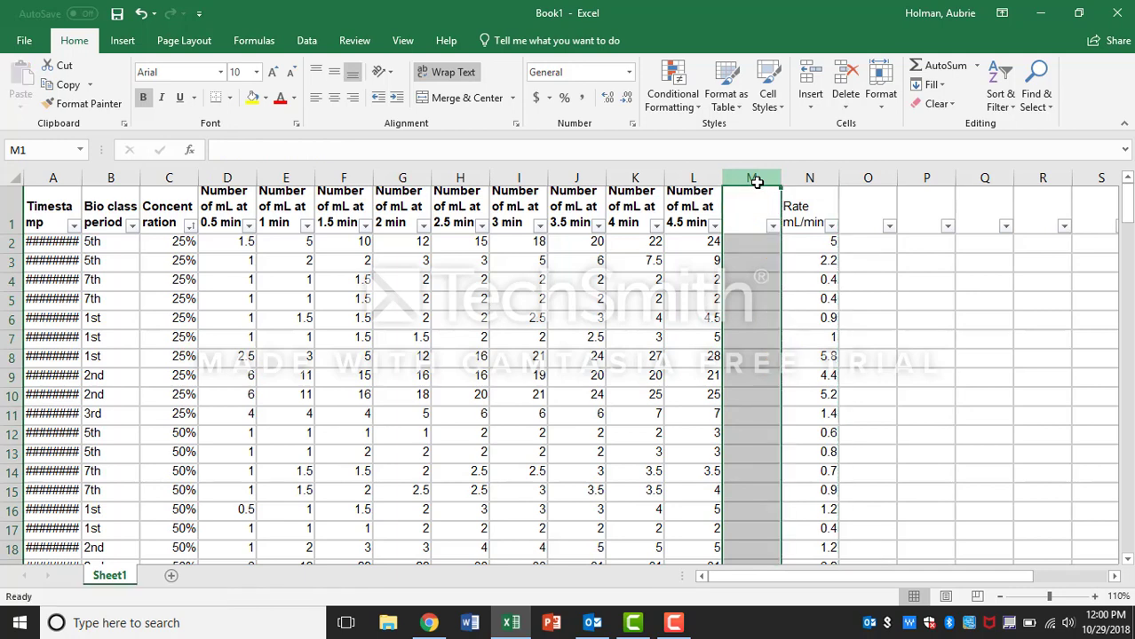
pyautogui.click(140, 14)
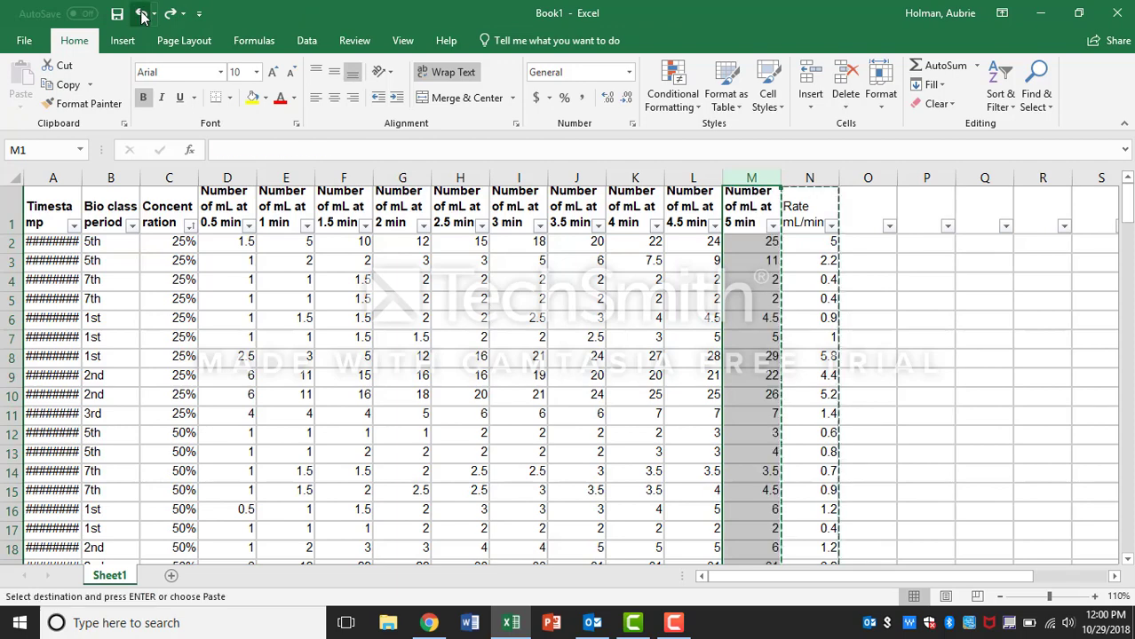
# Step: Delete the columns from 'Number of mL at 0.5 min' through 'Number of mL at 5 min', keeping the Rate column
pyautogui.moveTo(732, 178); pyautogui.dragTo(241, 177)
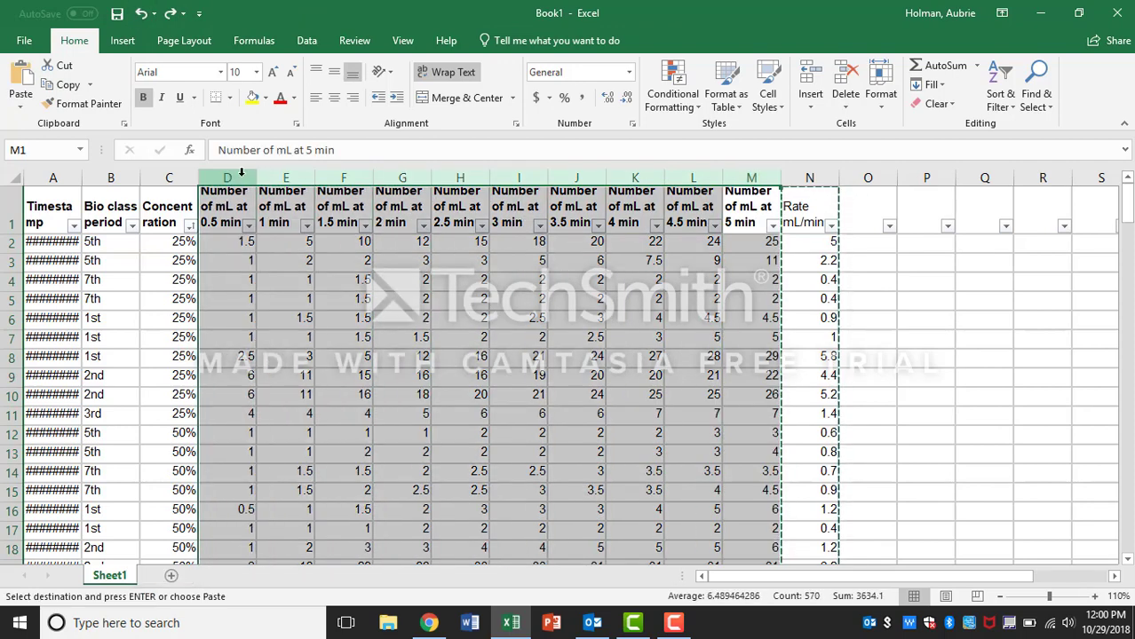
pyautogui.rightClick(241, 175)
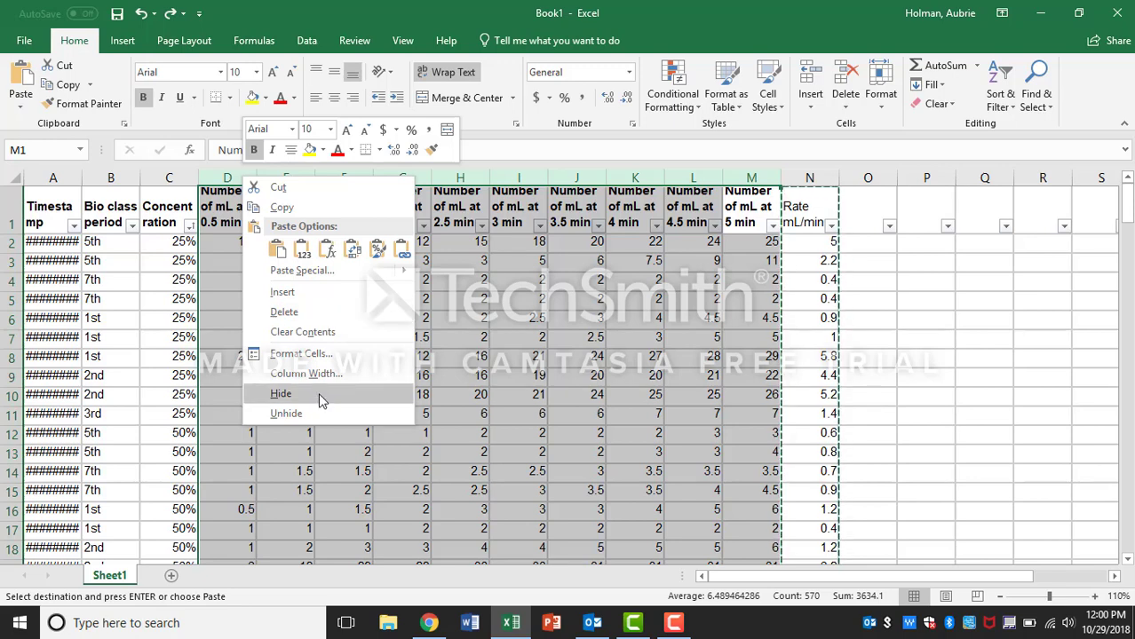
pyautogui.click(312, 317)
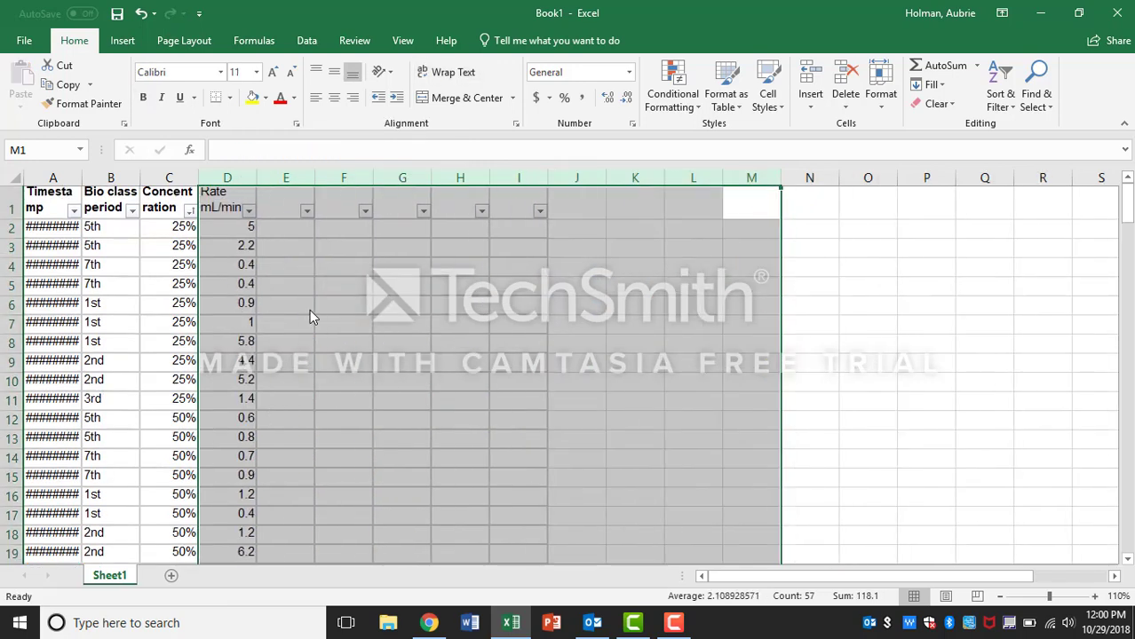
pyautogui.click(355, 319)
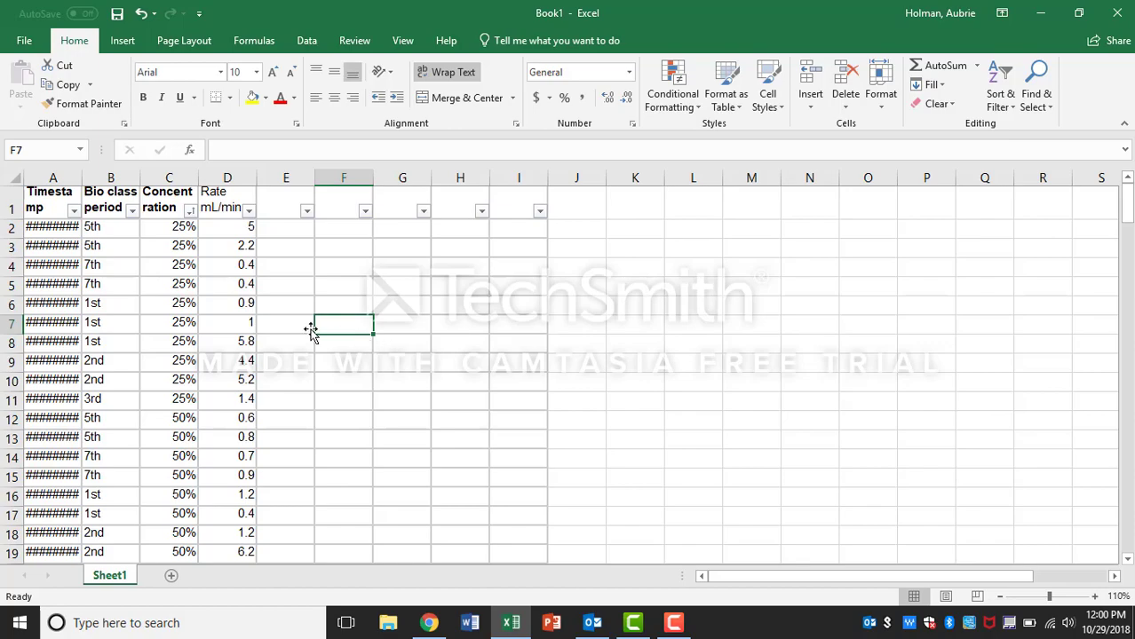
# Step: Scroll through the remaining data and check the Concentration and Rate mL/min columns
pyautogui.scroll(-7, 311, 330)
pyautogui.scroll(-13, 310, 330)
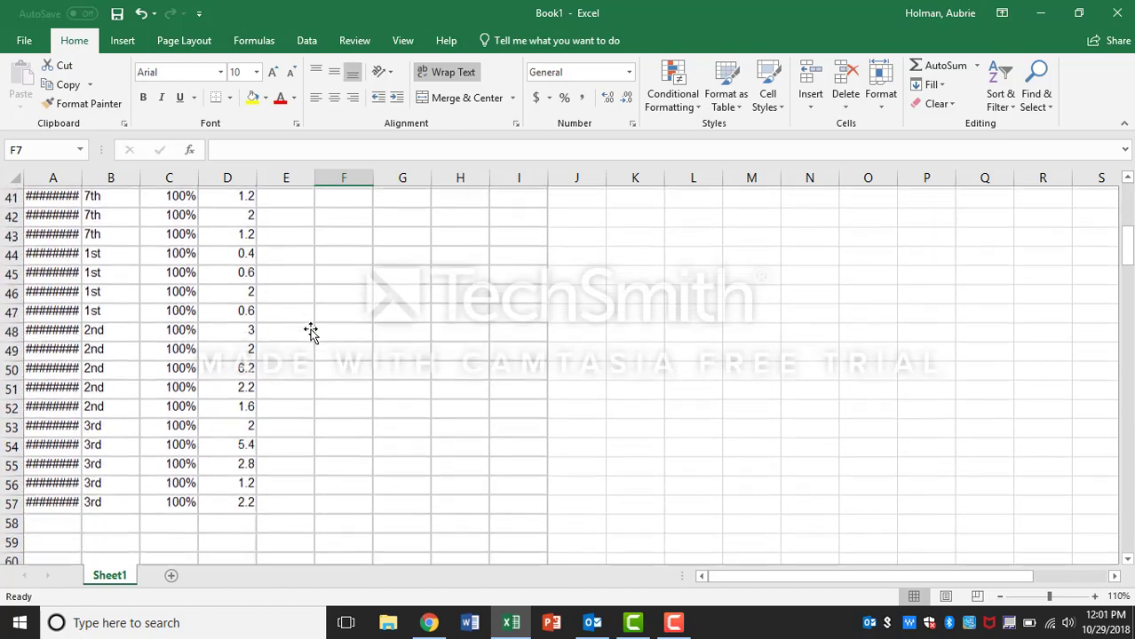
pyautogui.scroll(18, 311, 330)
pyautogui.scroll(2, 311, 330)
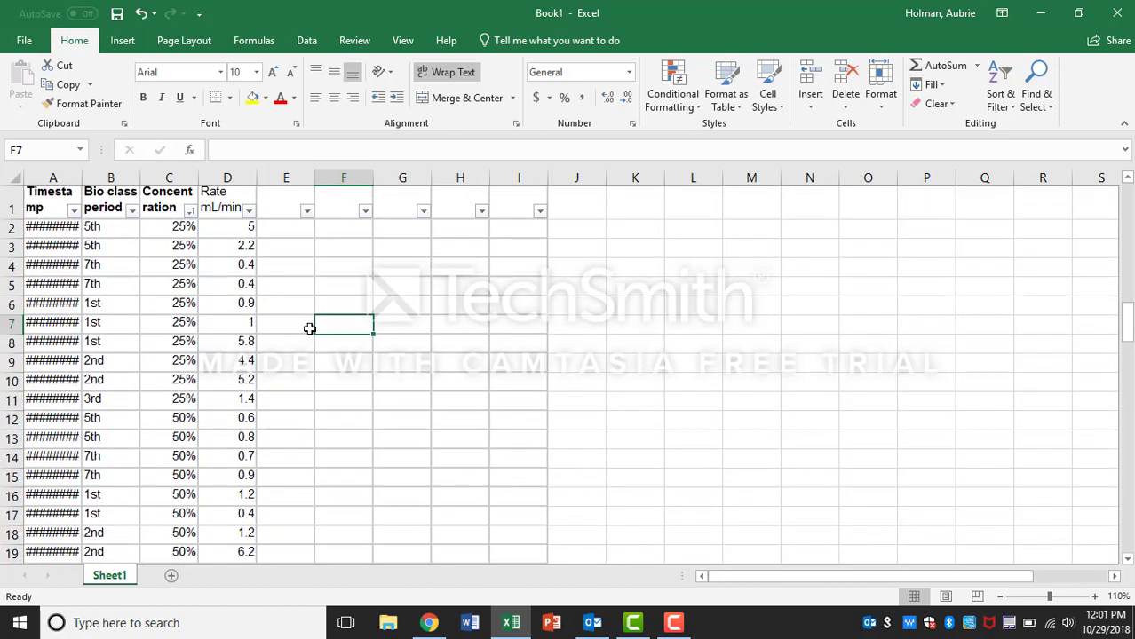
pyautogui.click(168, 178)
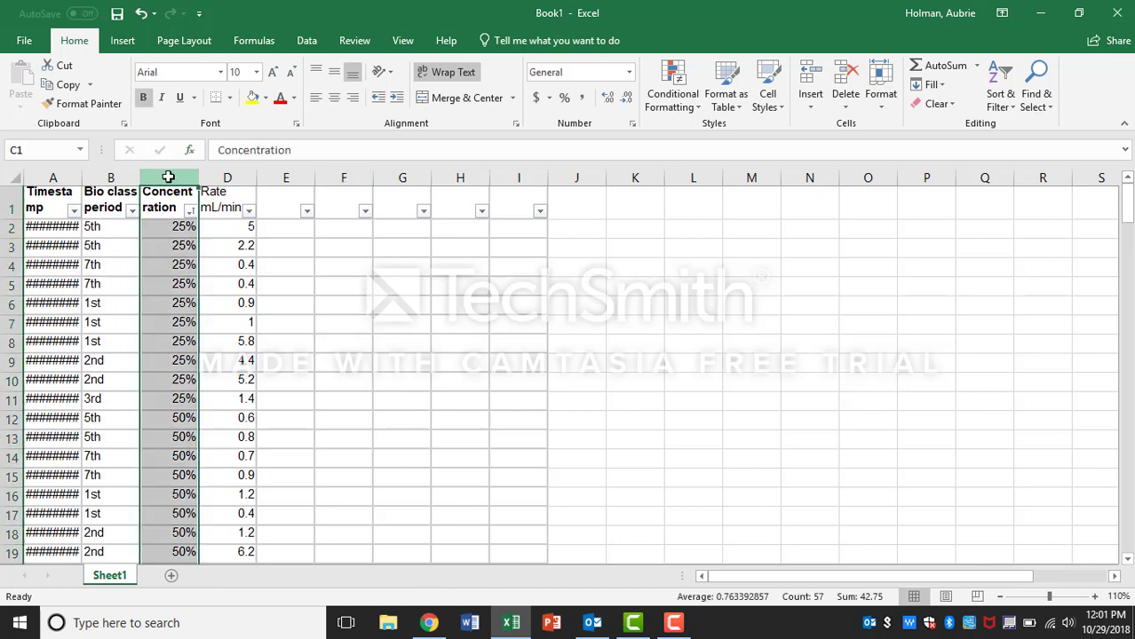
pyautogui.click(230, 178)
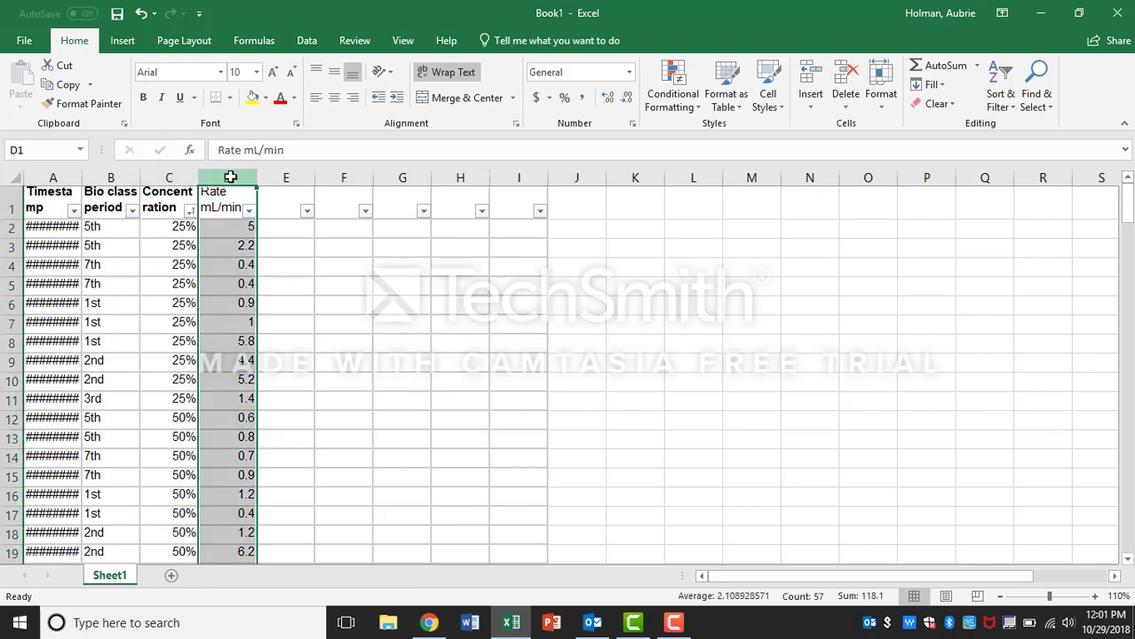
pyautogui.click(341, 206)
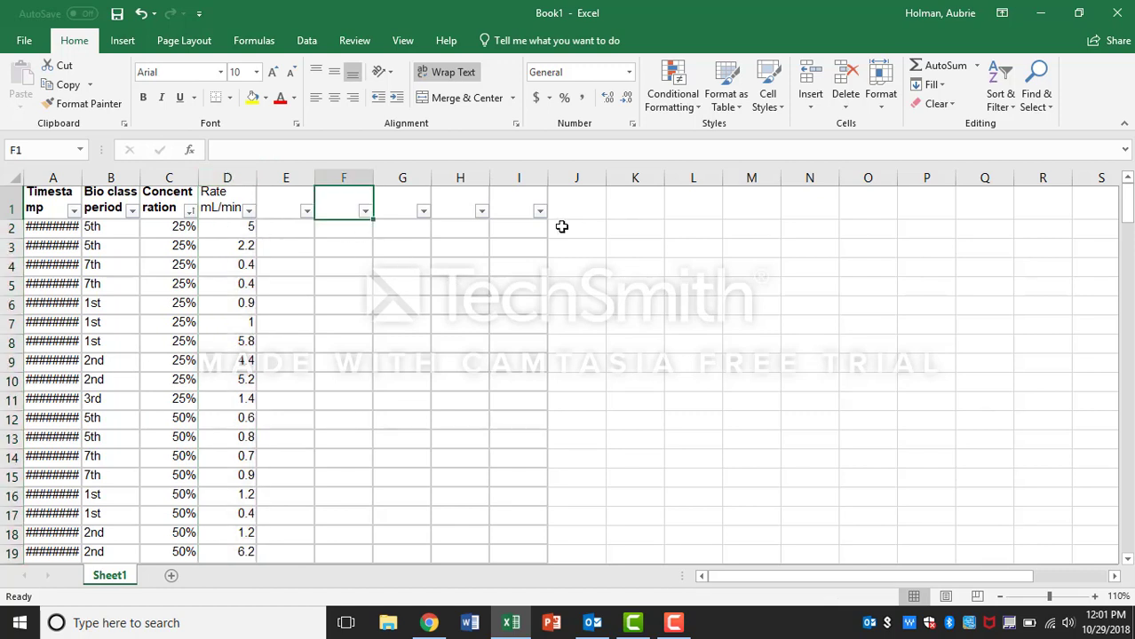
# Step: Enter 25% and 50% as headers in K1 and L1, then fill the series across to 100% in N1
pyautogui.click(637, 206)
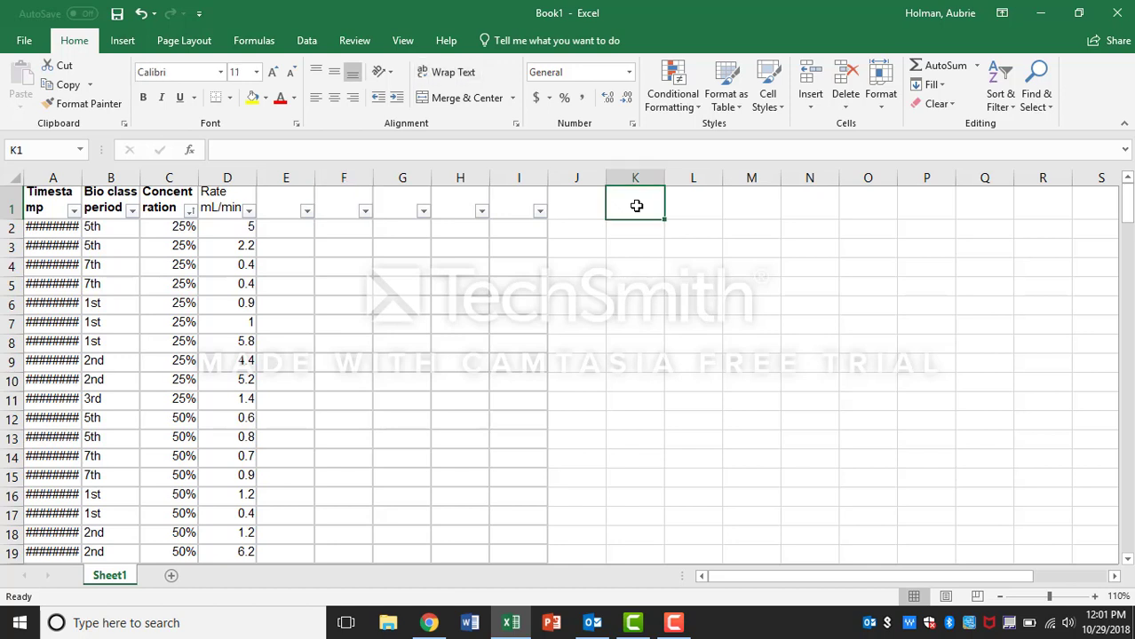
pyautogui.write('25')
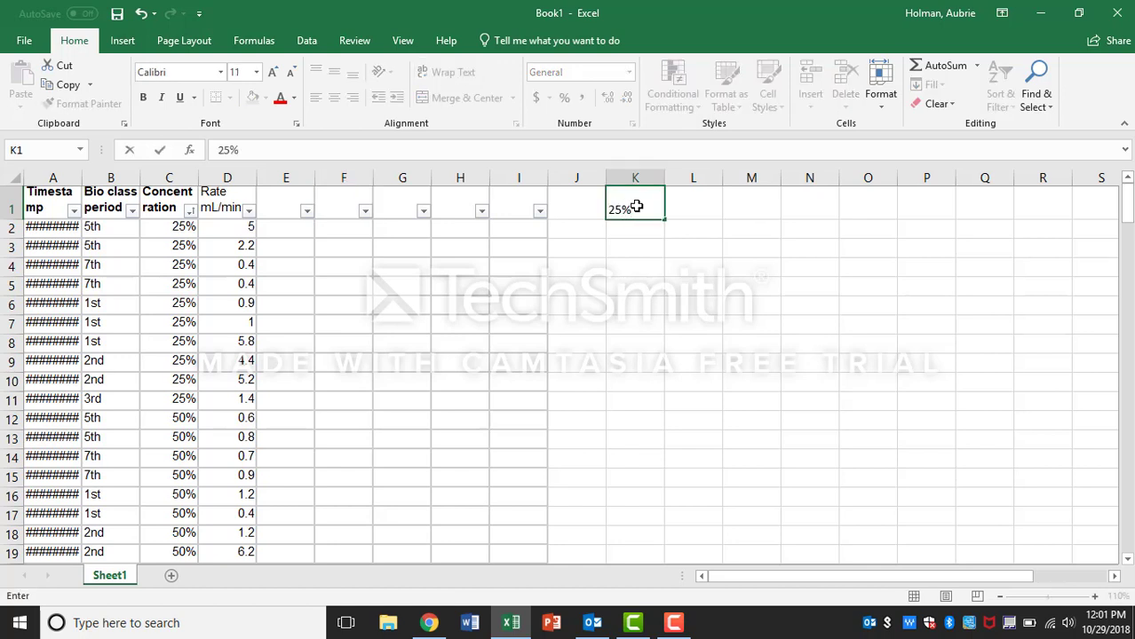
pyautogui.write('%')
pyautogui.press('Tab')
pyautogui.write('50')
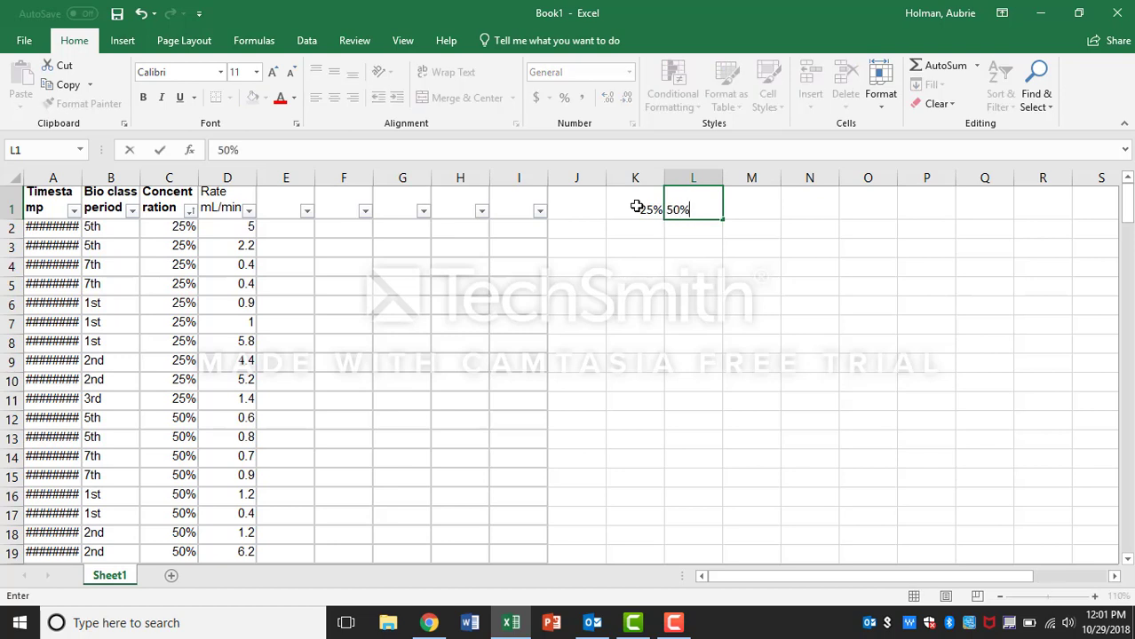
pyautogui.write('%')
pyautogui.click(707, 258)
pyautogui.moveTo(638, 213); pyautogui.dragTo(823, 213)
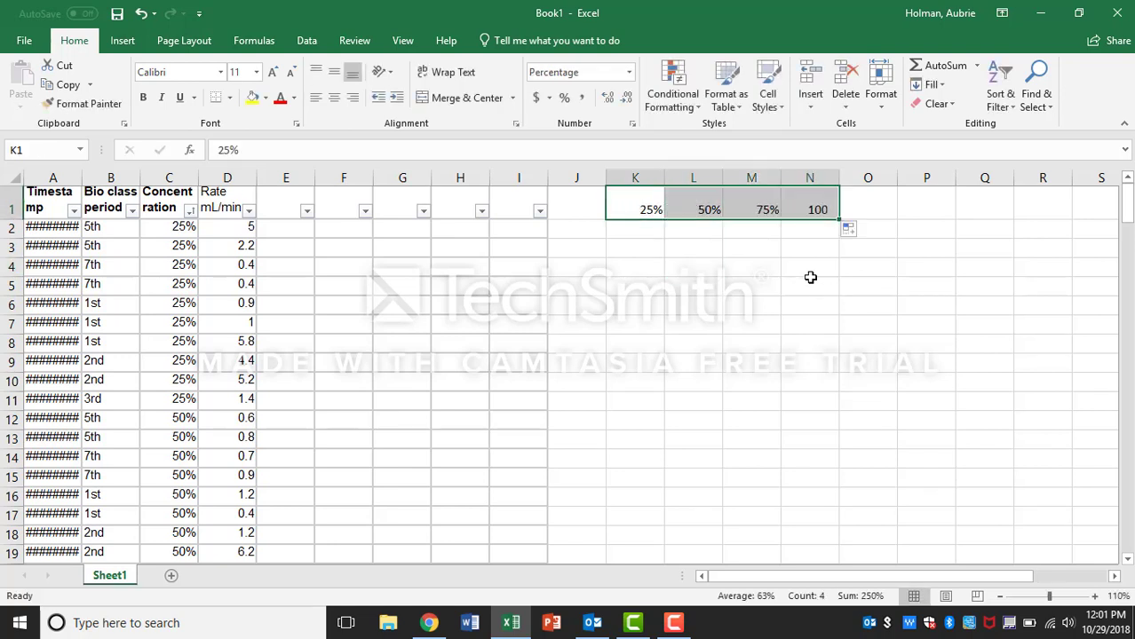
# Step: Copy the rates for the 25% rows into the 25% column starting at K2
pyautogui.click(626, 233)
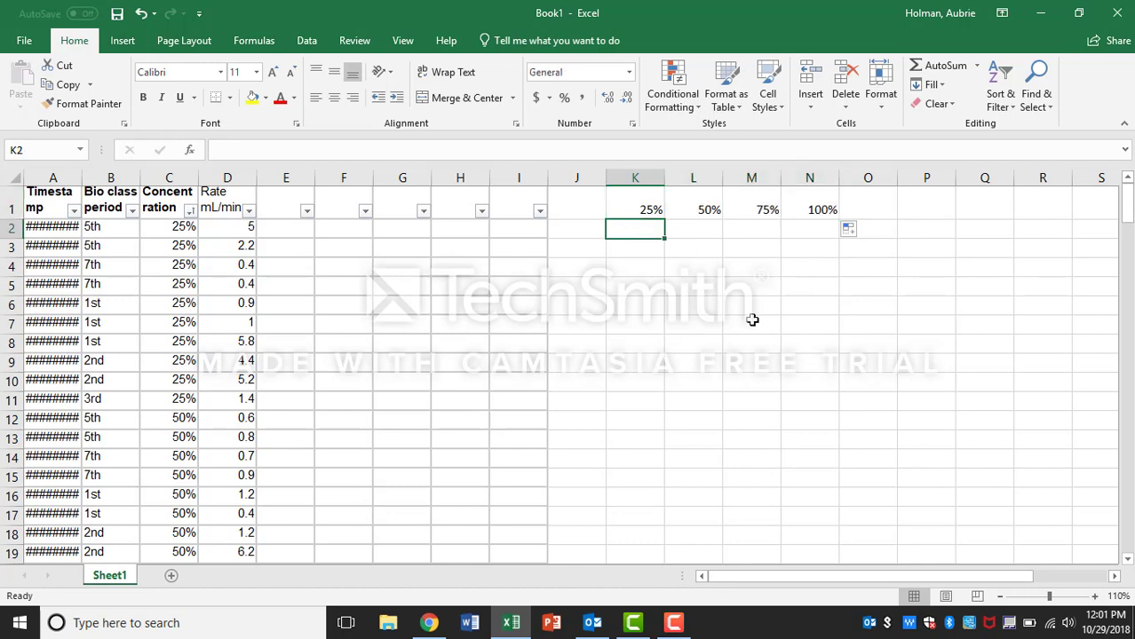
pyautogui.moveTo(236, 236); pyautogui.dragTo(235, 401)
pyautogui.hotkey('ctrl', 'c')
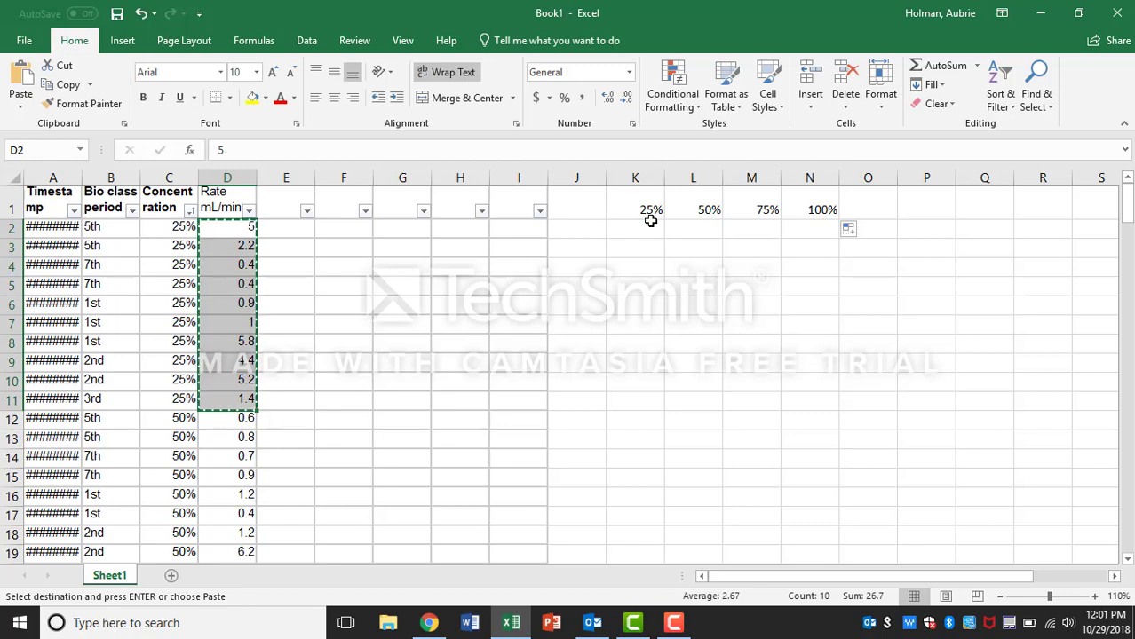
pyautogui.click(647, 226)
pyautogui.hotkey('ctrl', 'v')
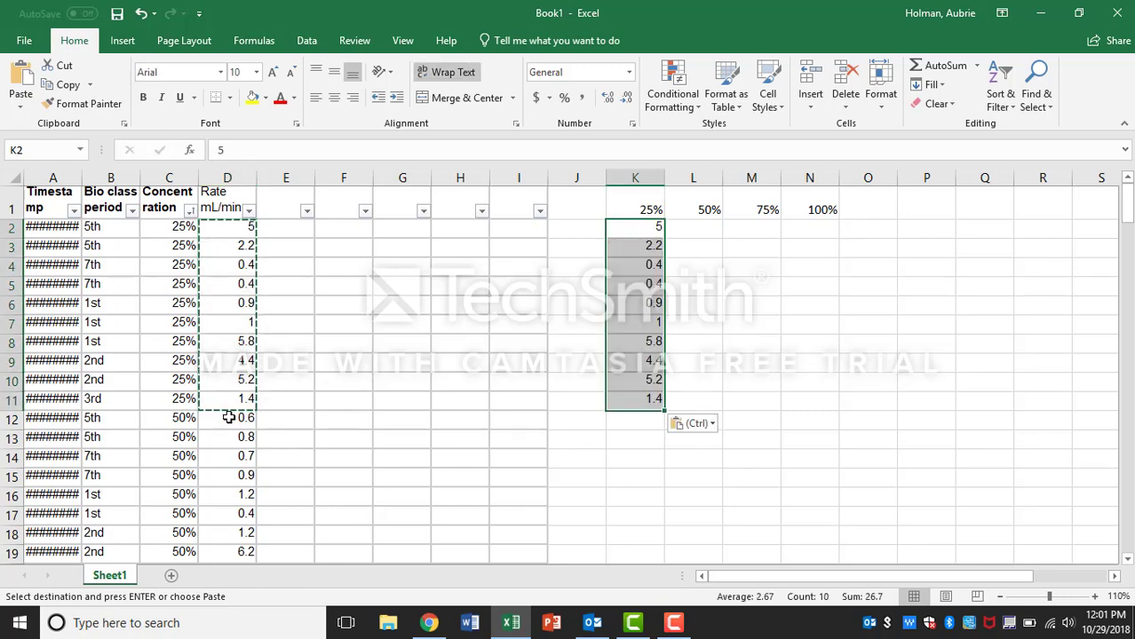
# Step: Copy the rates for the 50% rows into the 50% column starting at L2
pyautogui.moveTo(238, 415); pyautogui.dragTo(222, 481)
pyautogui.hotkey('ctrl', 'c')
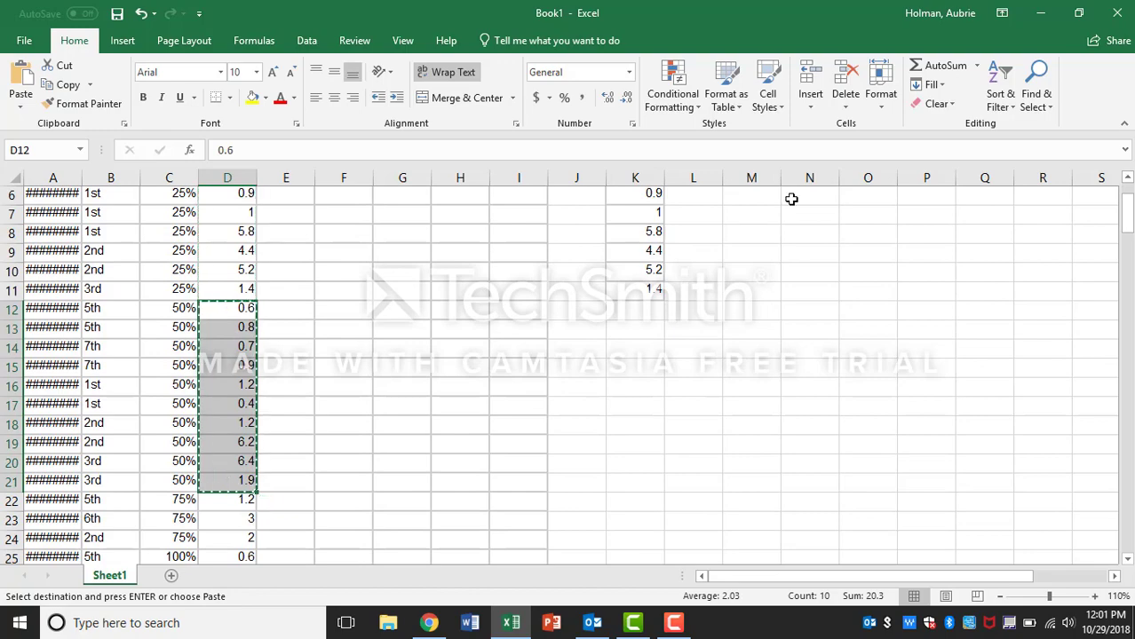
pyautogui.scroll(2, 792, 198)
pyautogui.click(692, 228)
pyautogui.hotkey('ctrl', 'v')
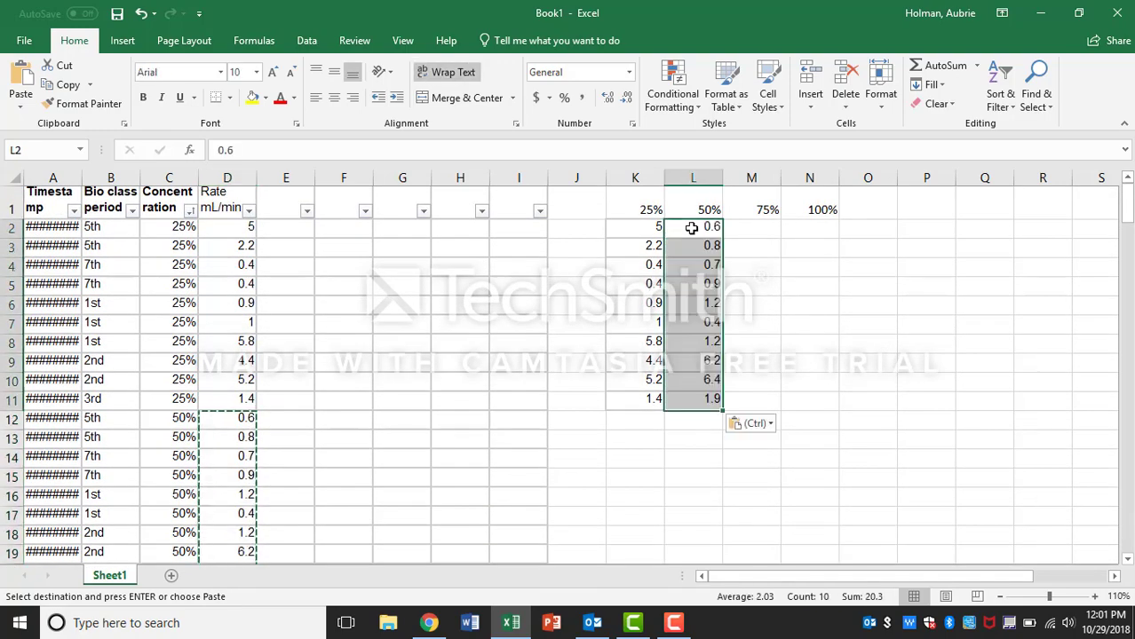
# Step: Copy the rates for the 75% rows into the 75% column starting at M2
pyautogui.scroll(-3, 328, 462)
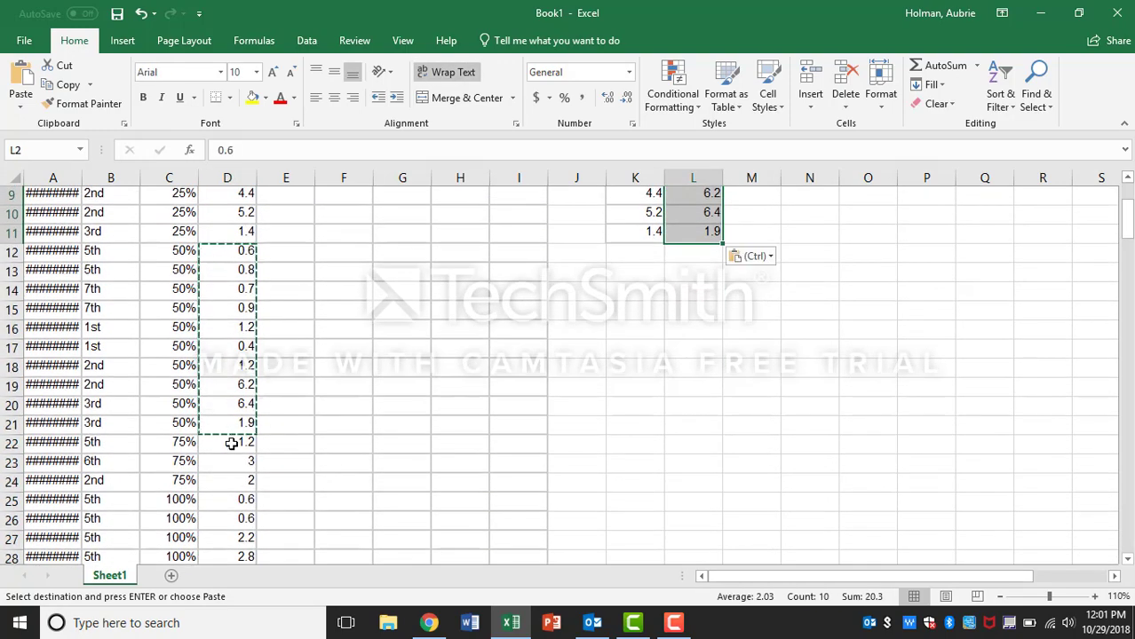
pyautogui.moveTo(230, 442); pyautogui.dragTo(231, 486)
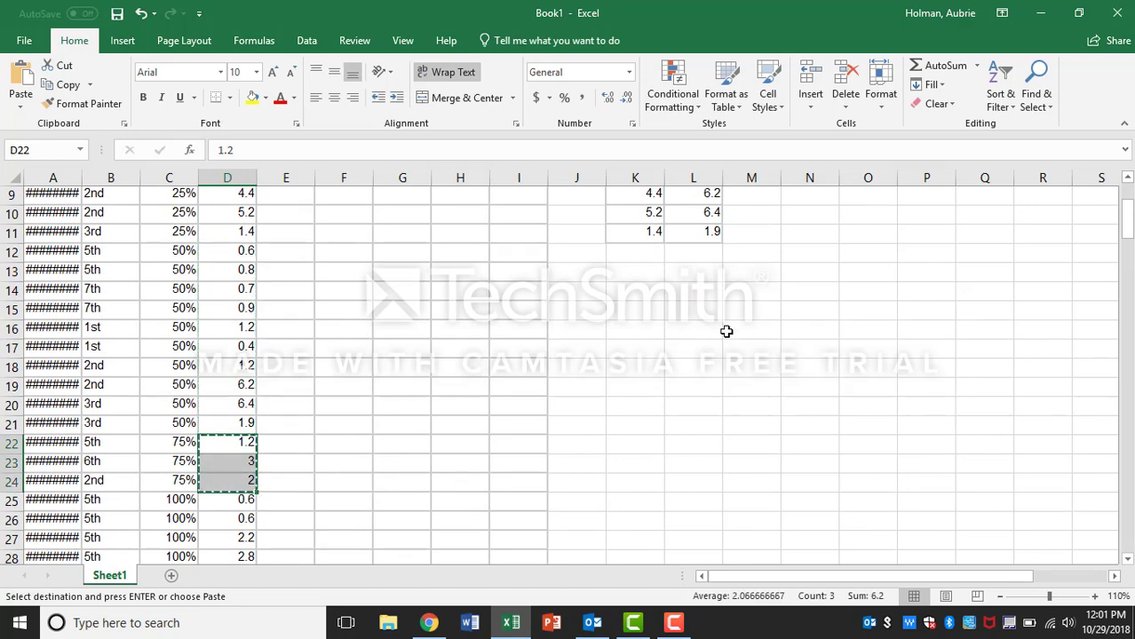
pyautogui.scroll(3, 728, 321)
pyautogui.click(735, 228)
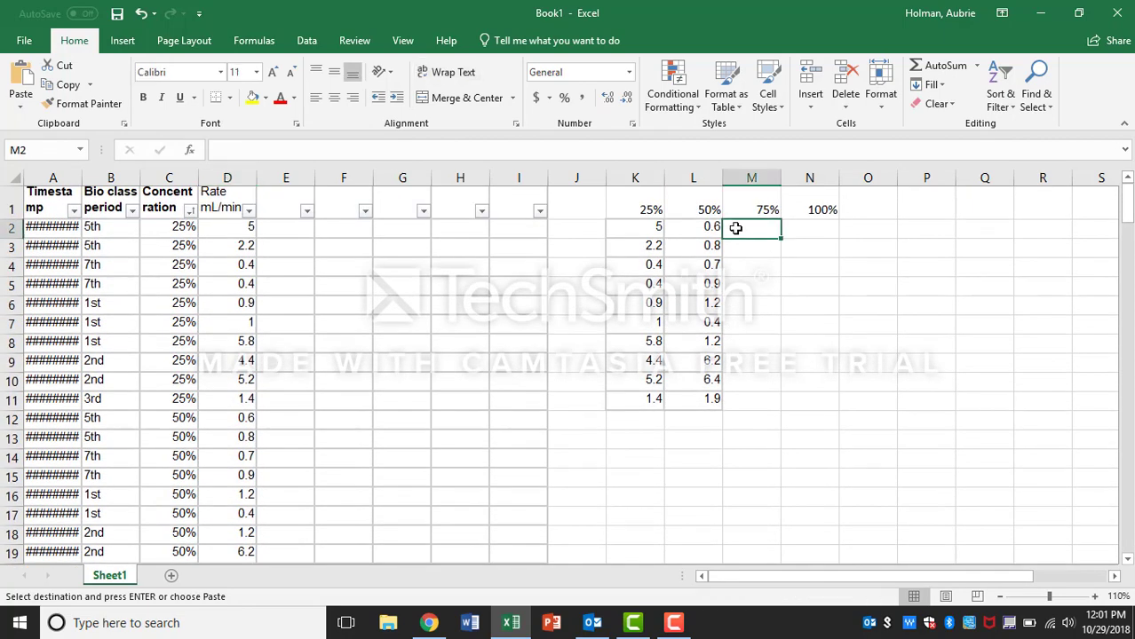
pyautogui.hotkey('ctrl', 'v')
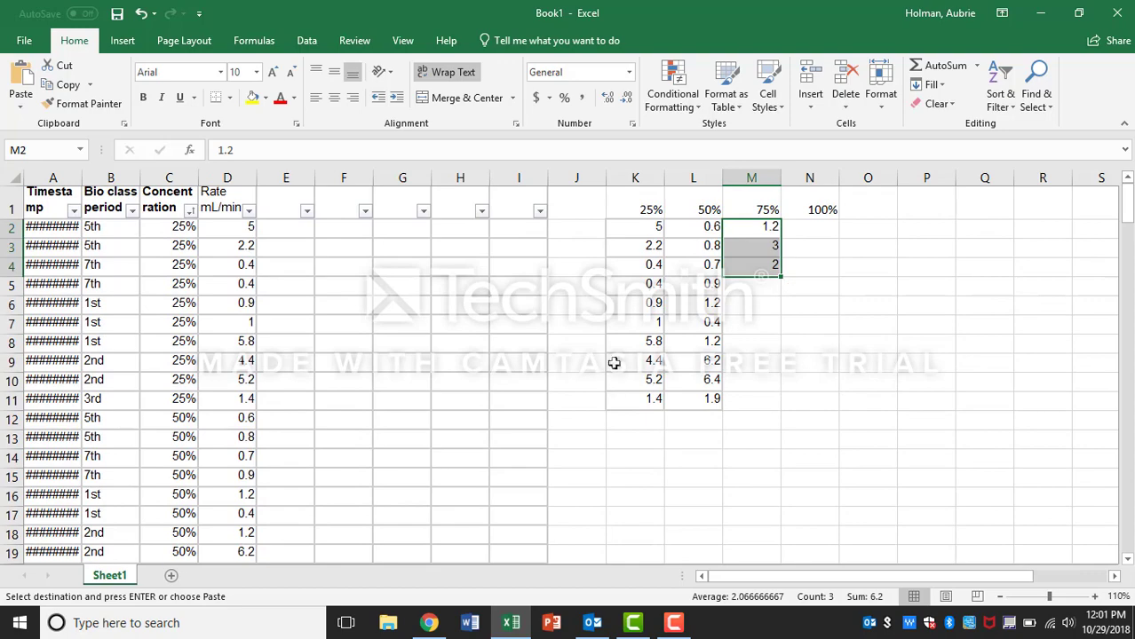
# Step: Copy the rates for the 100% rows, down to row 57, into the 100% column starting at N2
pyautogui.scroll(-6, 586, 366)
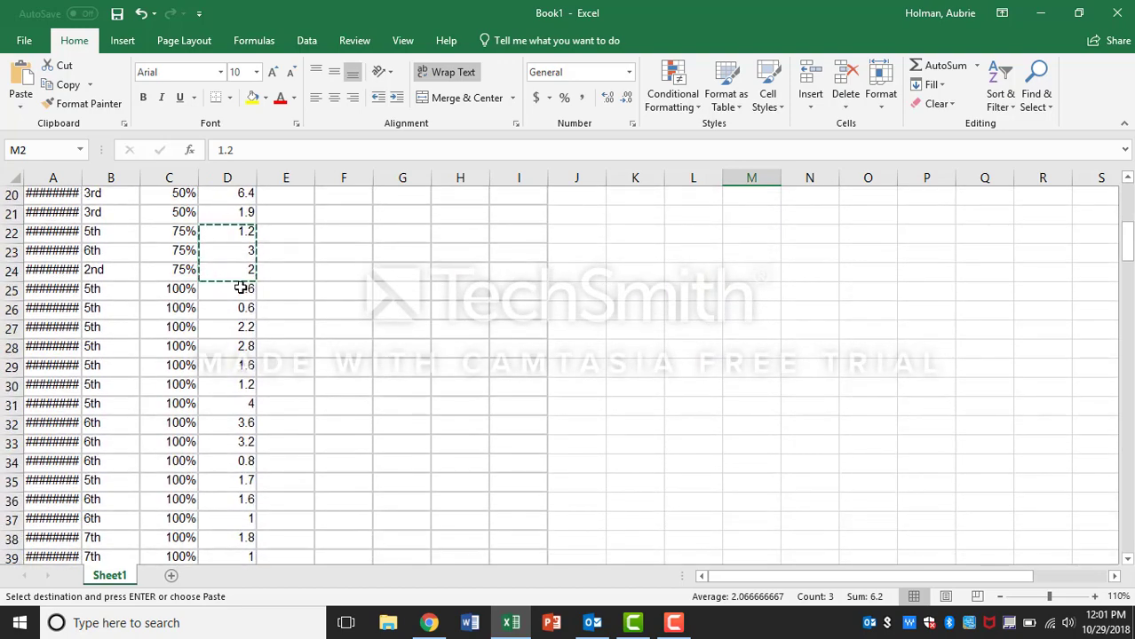
pyautogui.moveTo(239, 288); pyautogui.dragTo(245, 538)
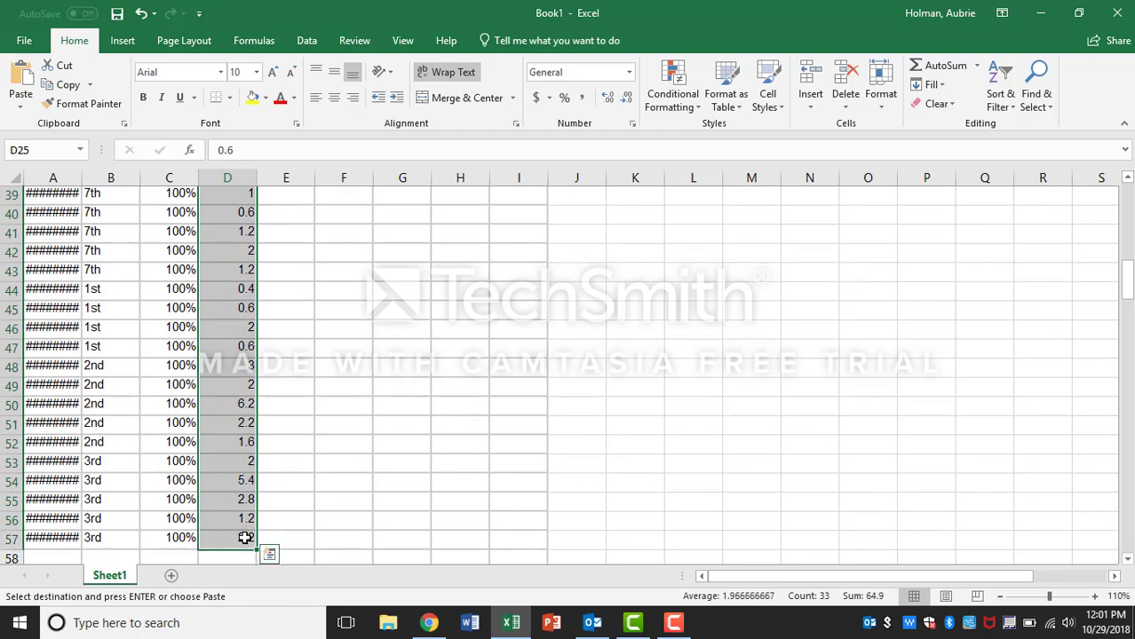
pyautogui.scroll(13, 837, 265)
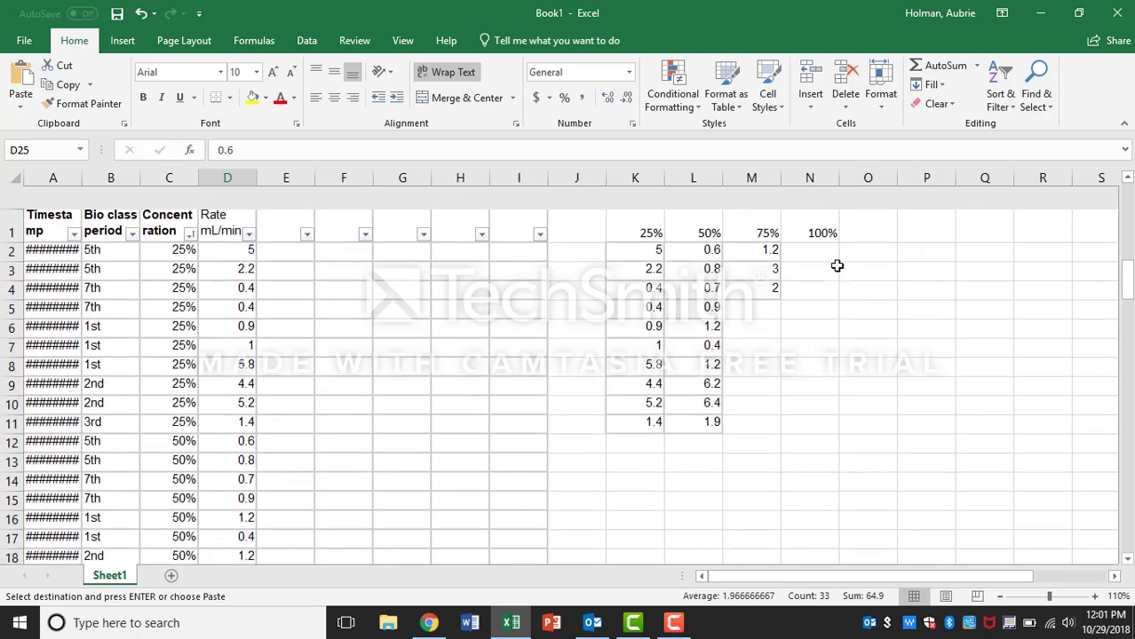
pyautogui.click(808, 229)
pyautogui.hotkey('ctrl', 'v')
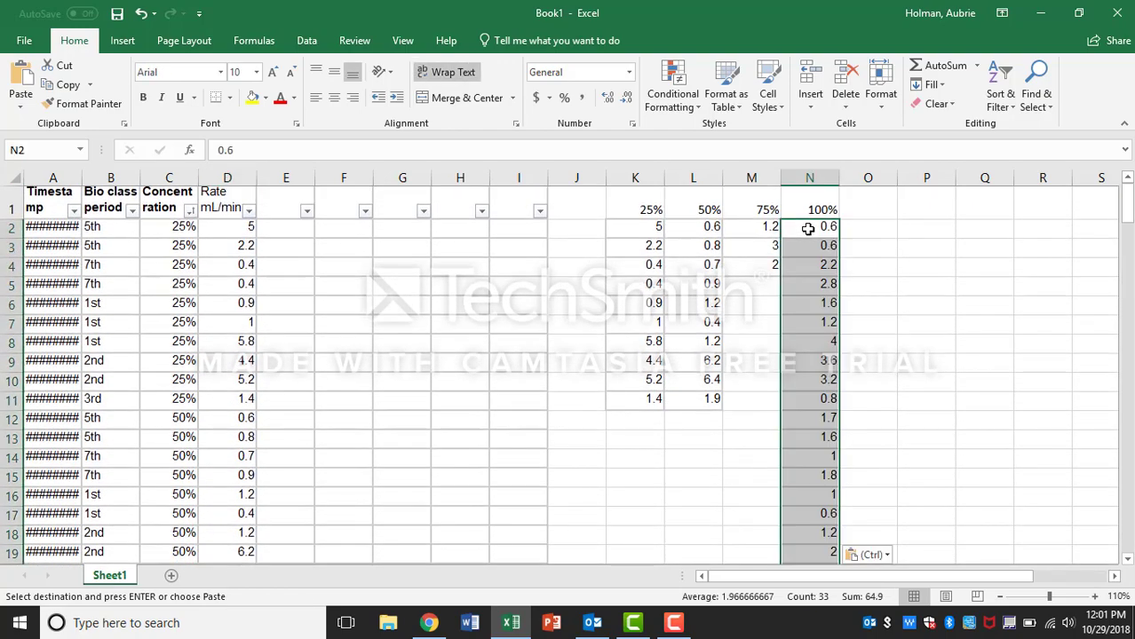
# Step: Scroll through the four concentration columns to check the grouped rates
pyautogui.scroll(-1, 880, 366)
pyautogui.scroll(1, 880, 367)
pyautogui.scroll(-7, 880, 367)
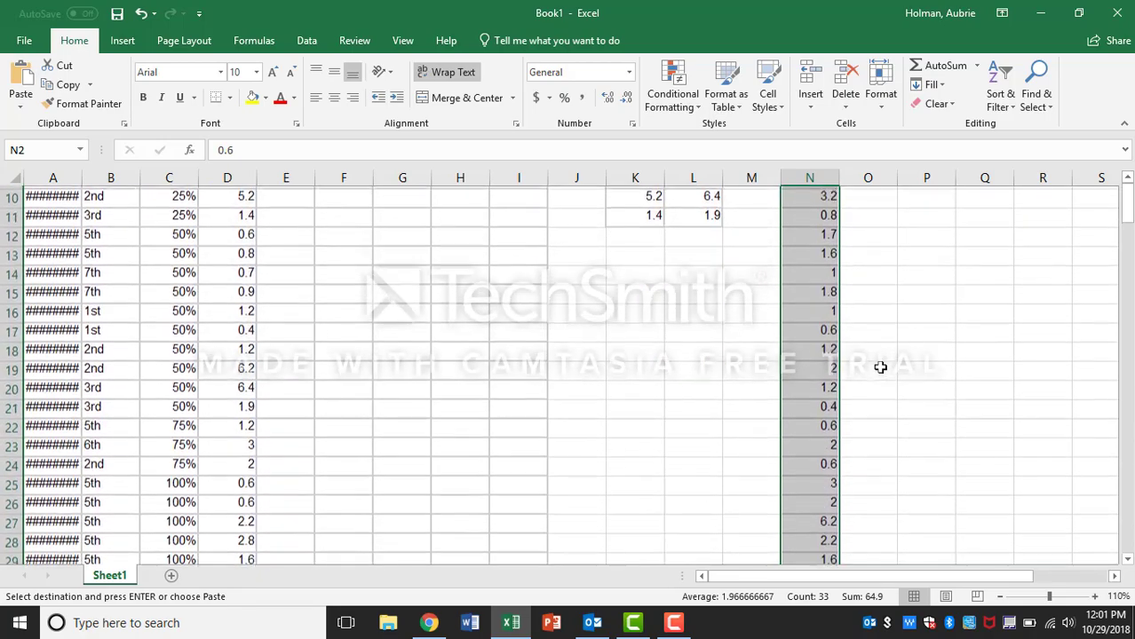
pyautogui.scroll(-1, 880, 367)
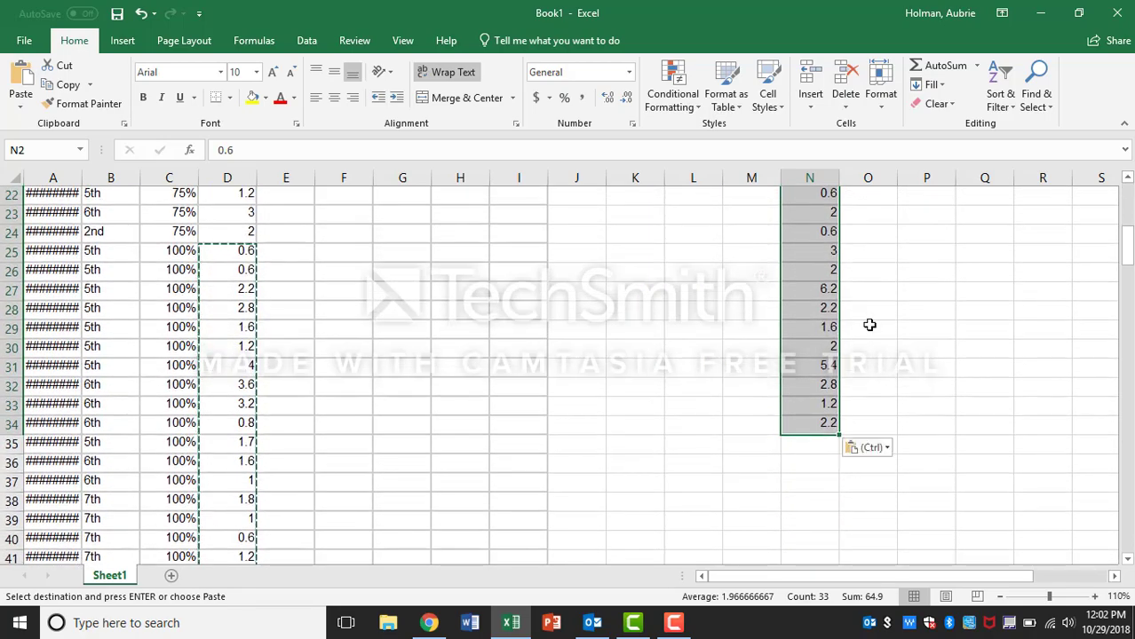
pyautogui.scroll(7, 869, 324)
pyautogui.scroll(-1, 870, 324)
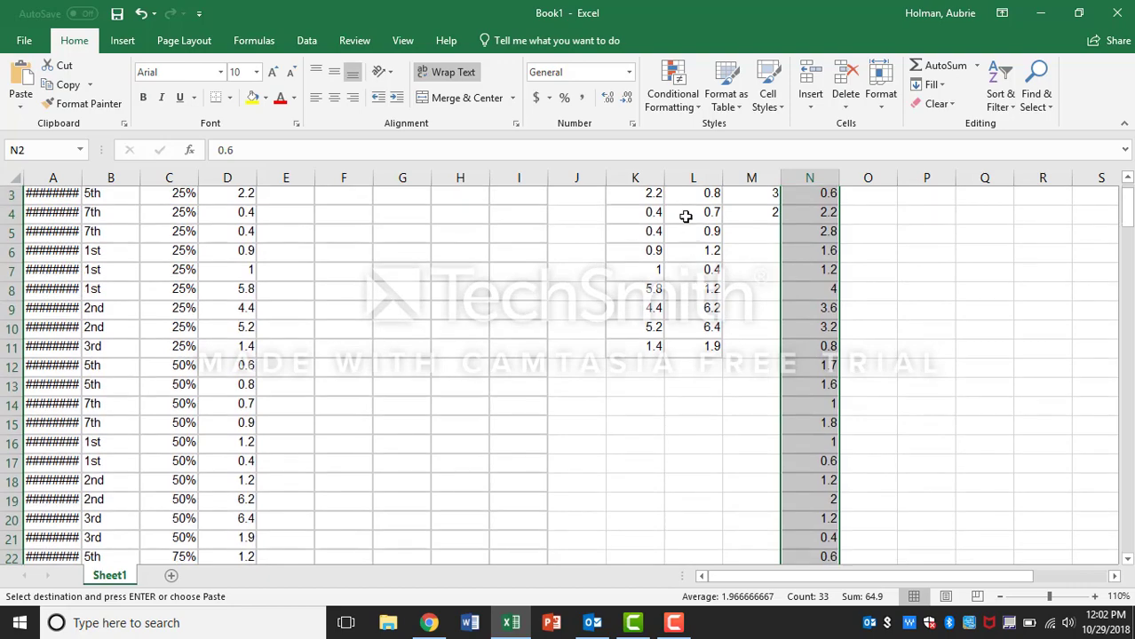
pyautogui.scroll(1, 684, 220)
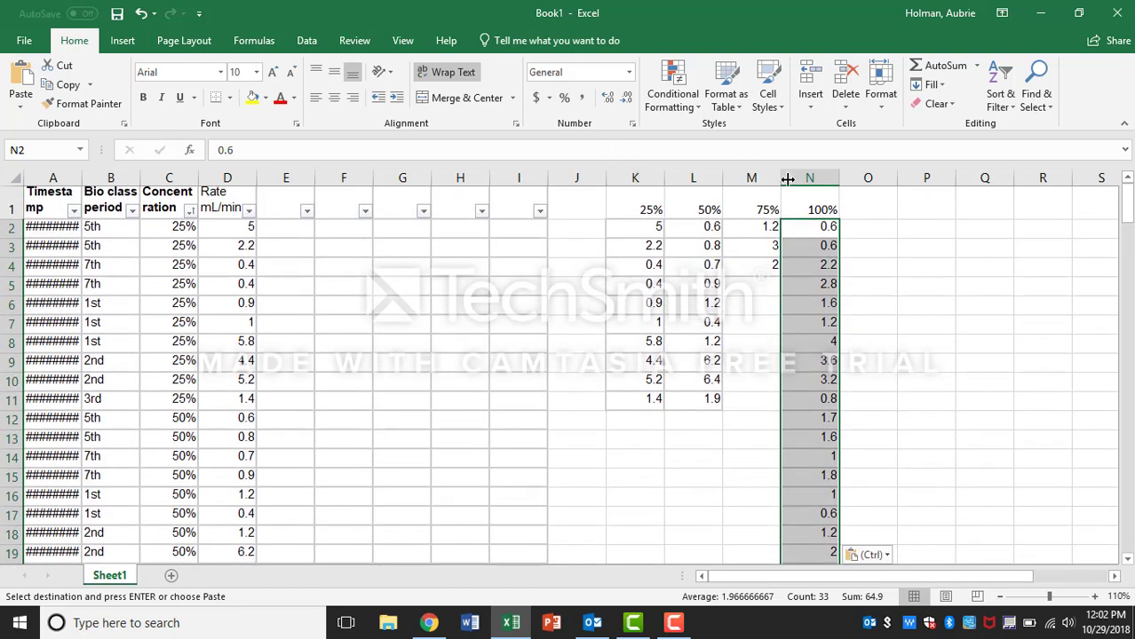
pyautogui.scroll(-7, 586, 511)
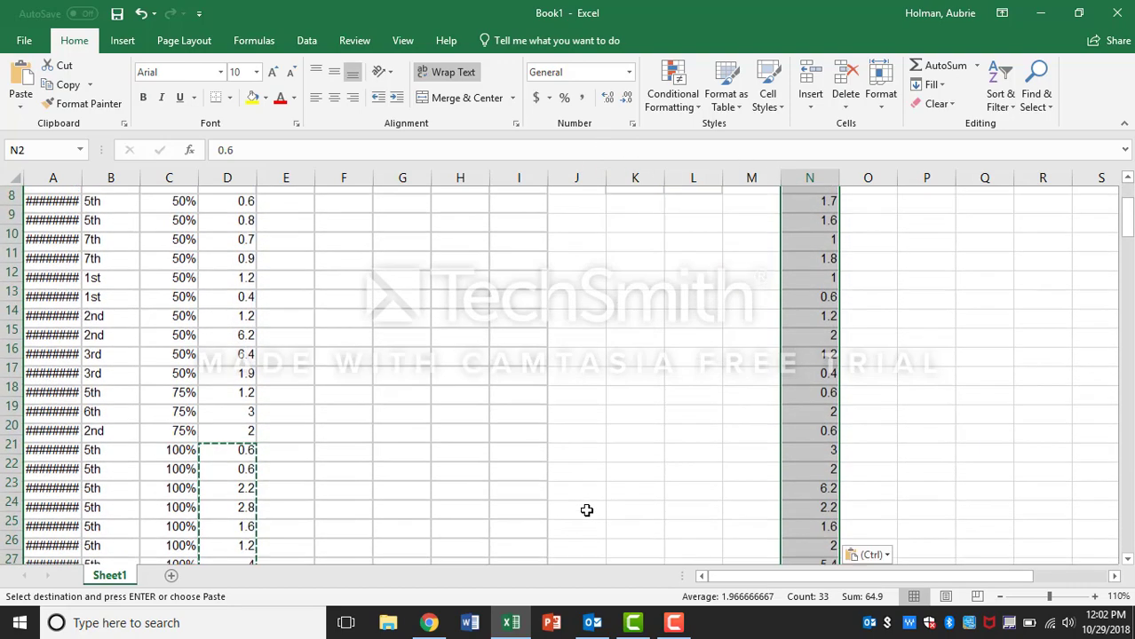
# Step: Label cells J35 to J37 as Average, SD and Number of Trials
pyautogui.click(570, 428)
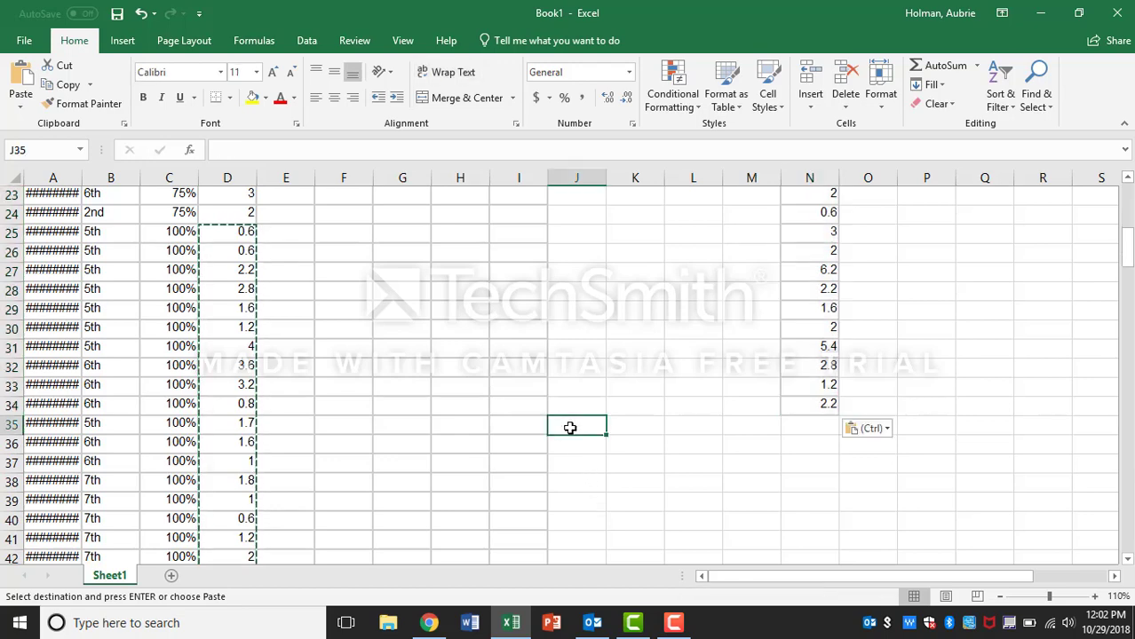
pyautogui.write('A')
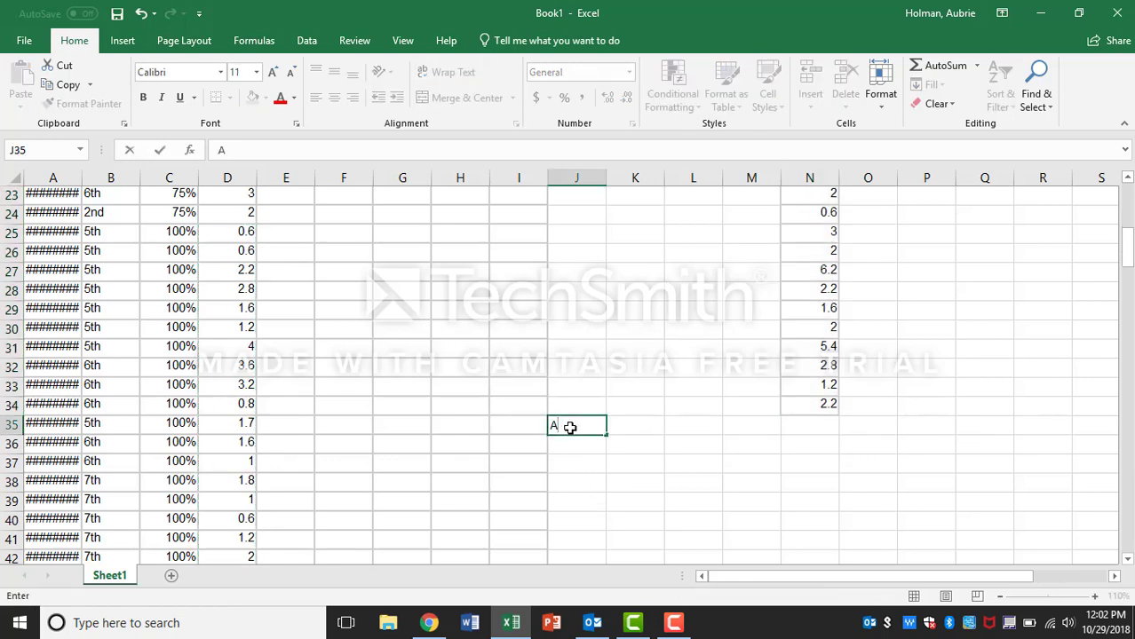
pyautogui.write('verage')
pyautogui.press('Return')
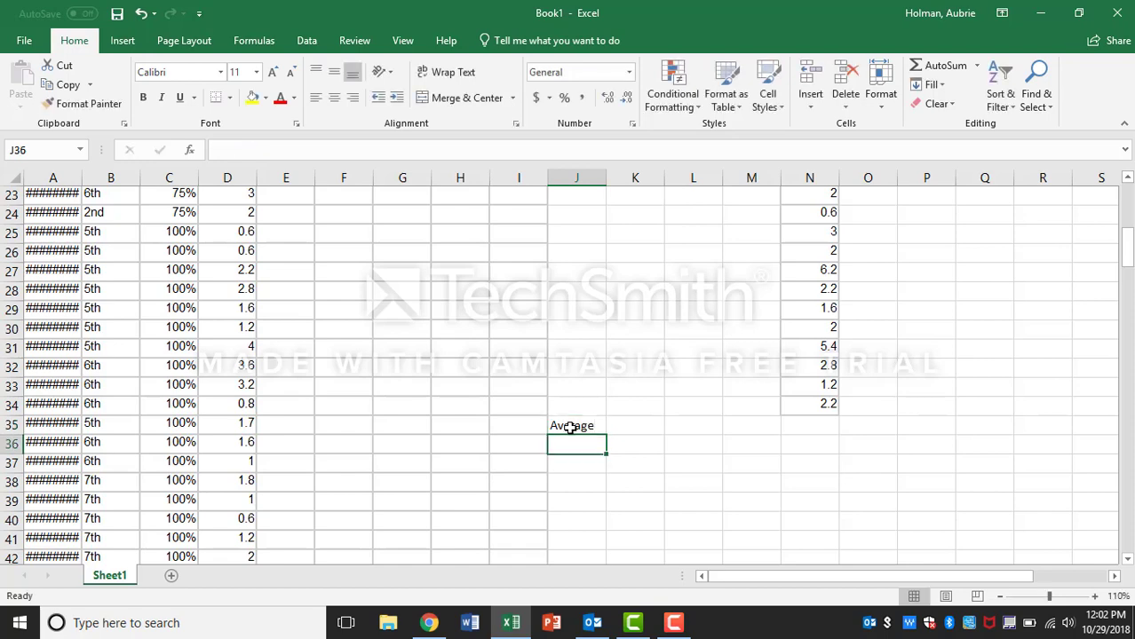
pyautogui.write('SD')
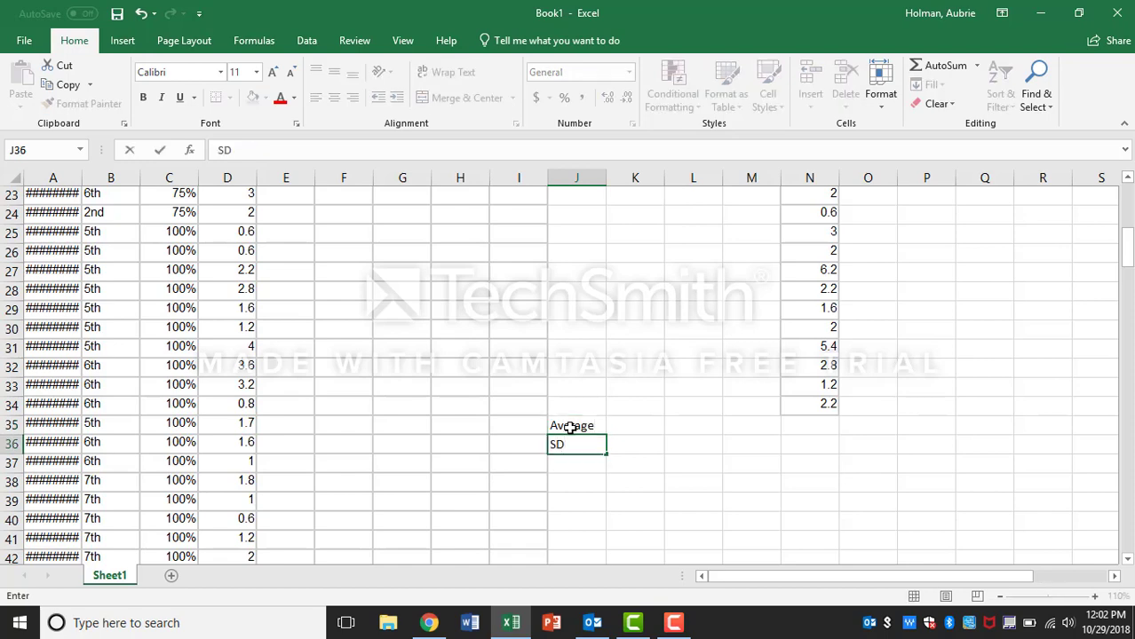
pyautogui.press('Return')
pyautogui.write('M')
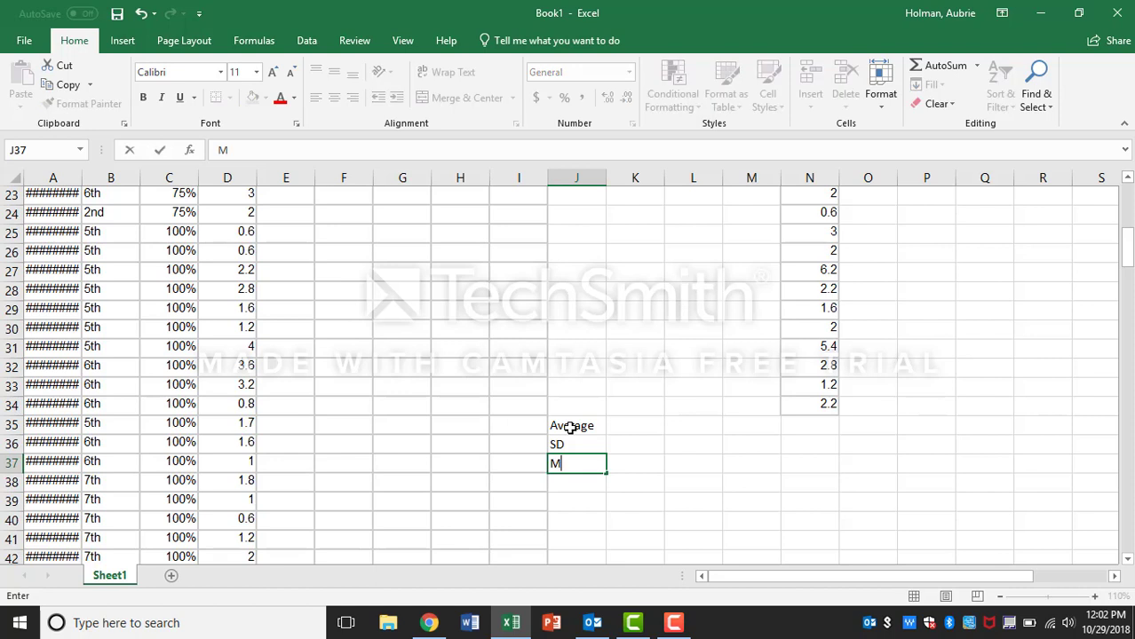
pyautogui.write('umber of Trials')
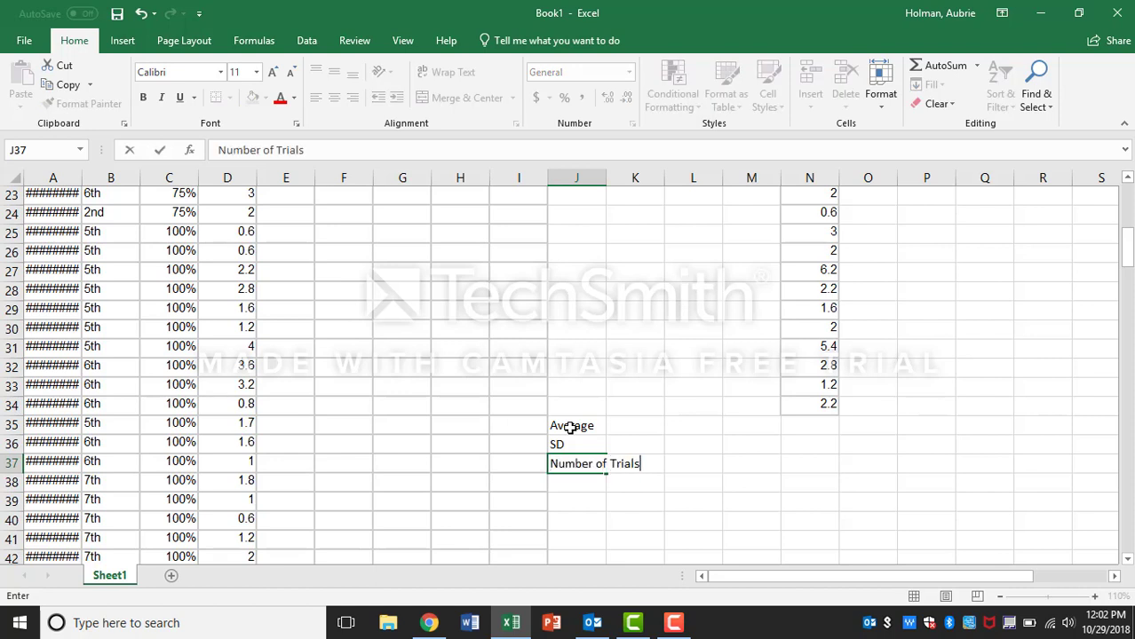
pyautogui.press('Return')
# Step: Wrap the text in the Number of Trials label cell J37
pyautogui.click(572, 464)
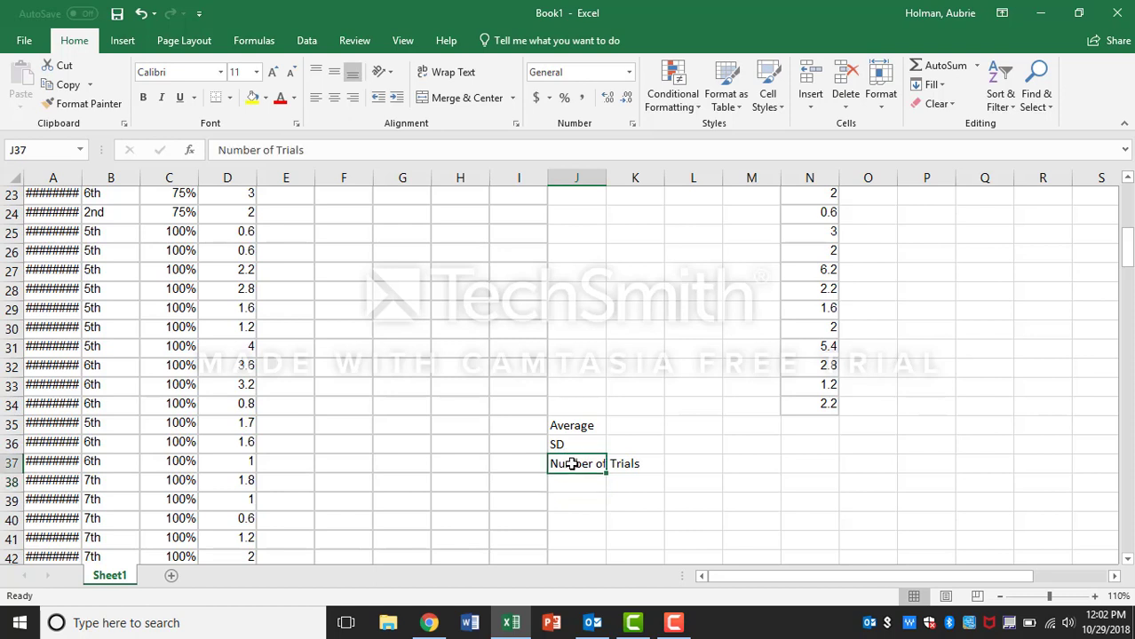
pyautogui.click(470, 76)
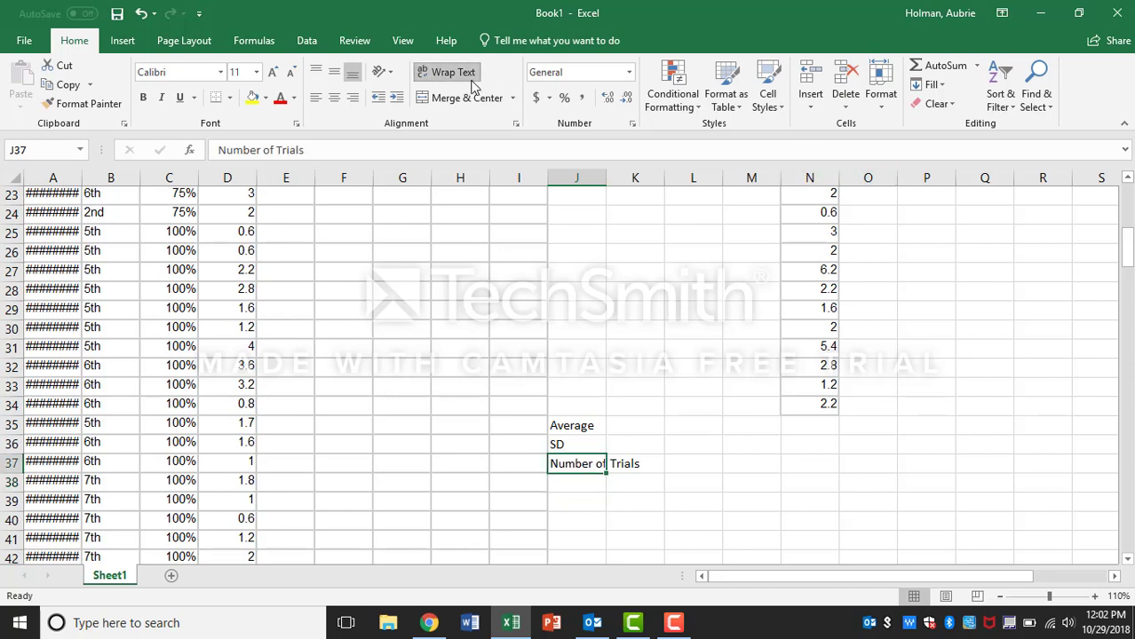
pyautogui.click(634, 460)
# Step: Enter an AVERAGE formula in K35 covering the 25% rates K2:K34
pyautogui.click(626, 427)
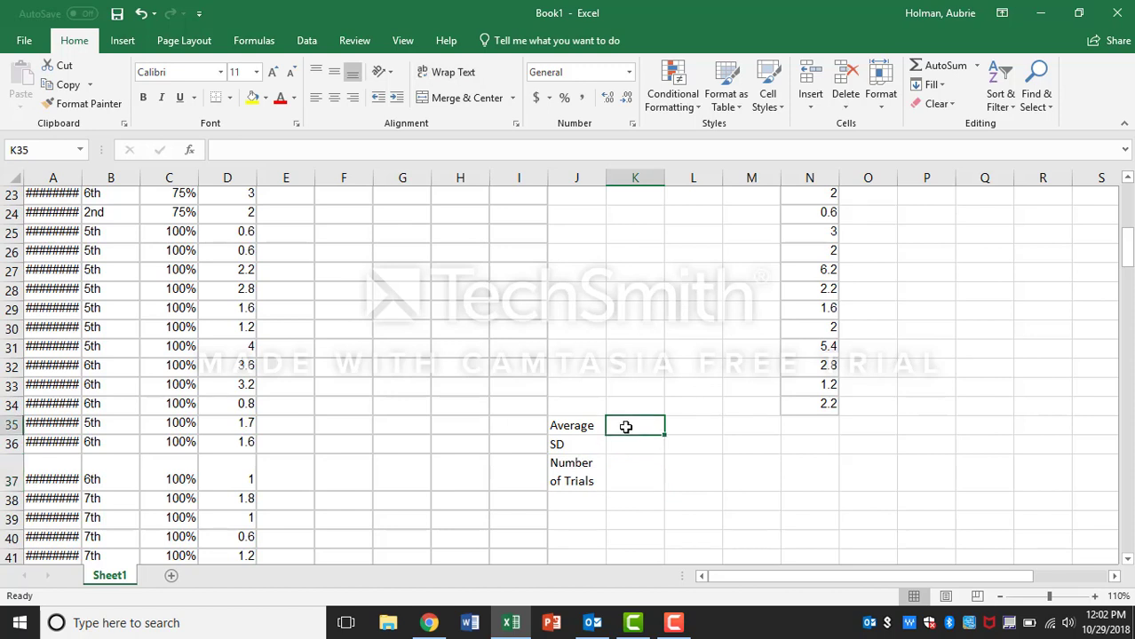
pyautogui.write('=')
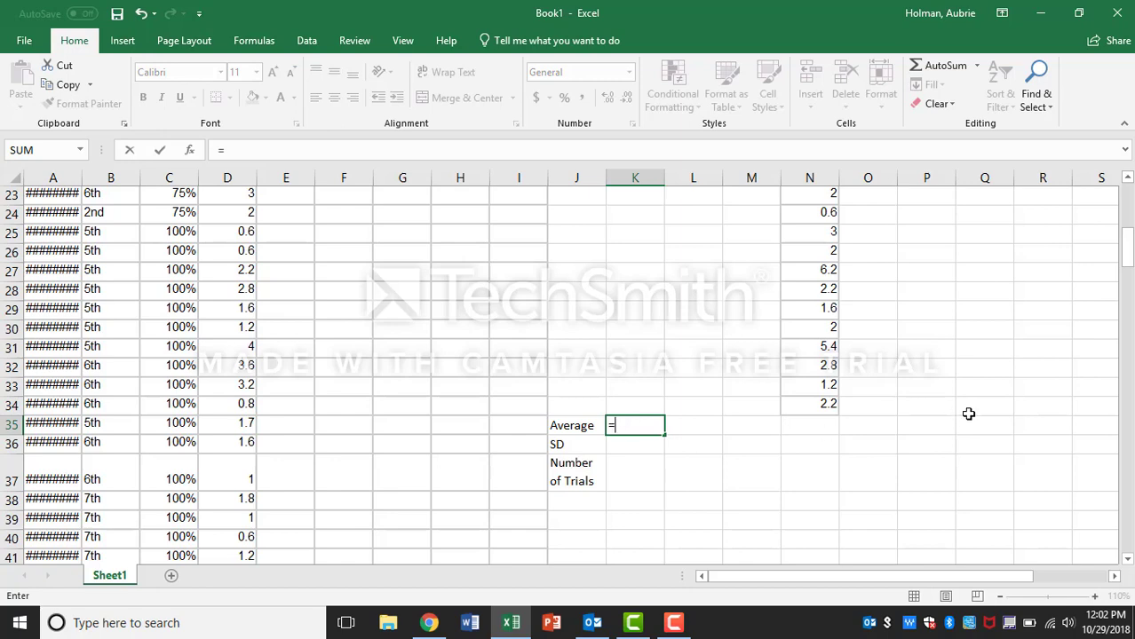
pyautogui.write('aver')
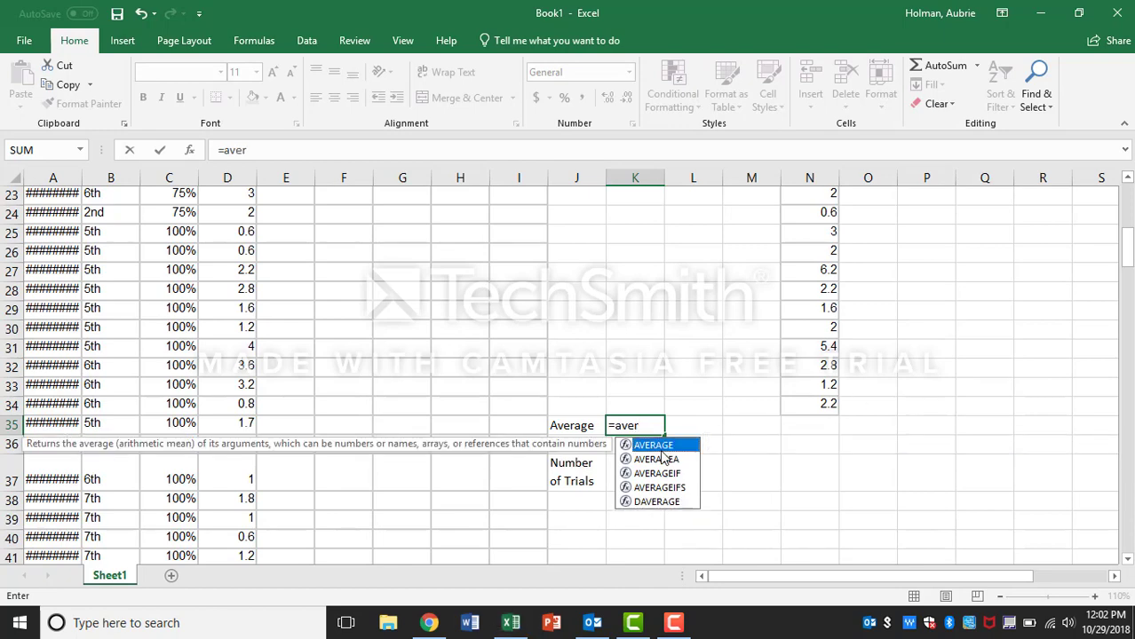
pyautogui.doubleClick(661, 447)
pyautogui.moveTo(630, 405); pyautogui.dragTo(638, 227)
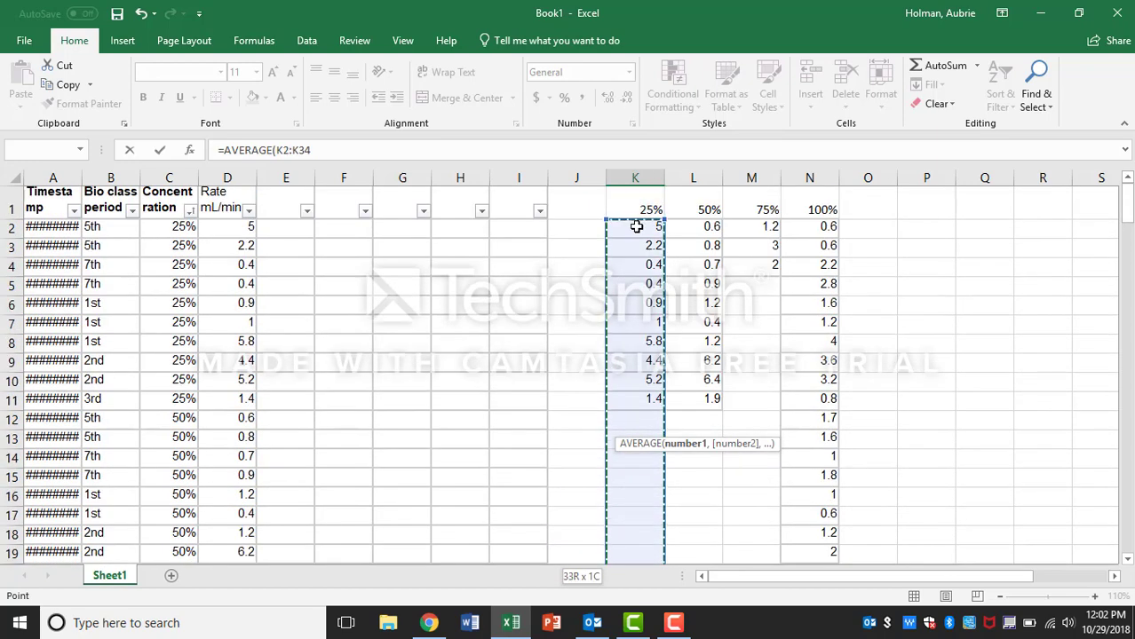
pyautogui.press('Return')
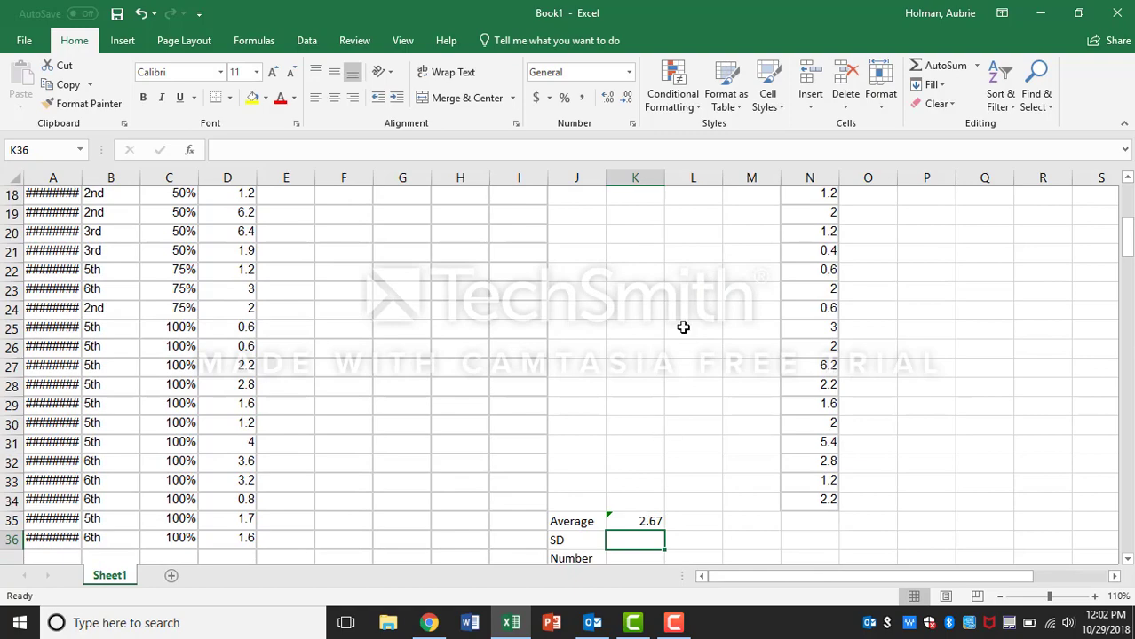
# Step: Fill the average formula from K35 across to N35 for the other concentrations
pyautogui.scroll(6, 683, 327)
pyautogui.scroll(-6, 681, 326)
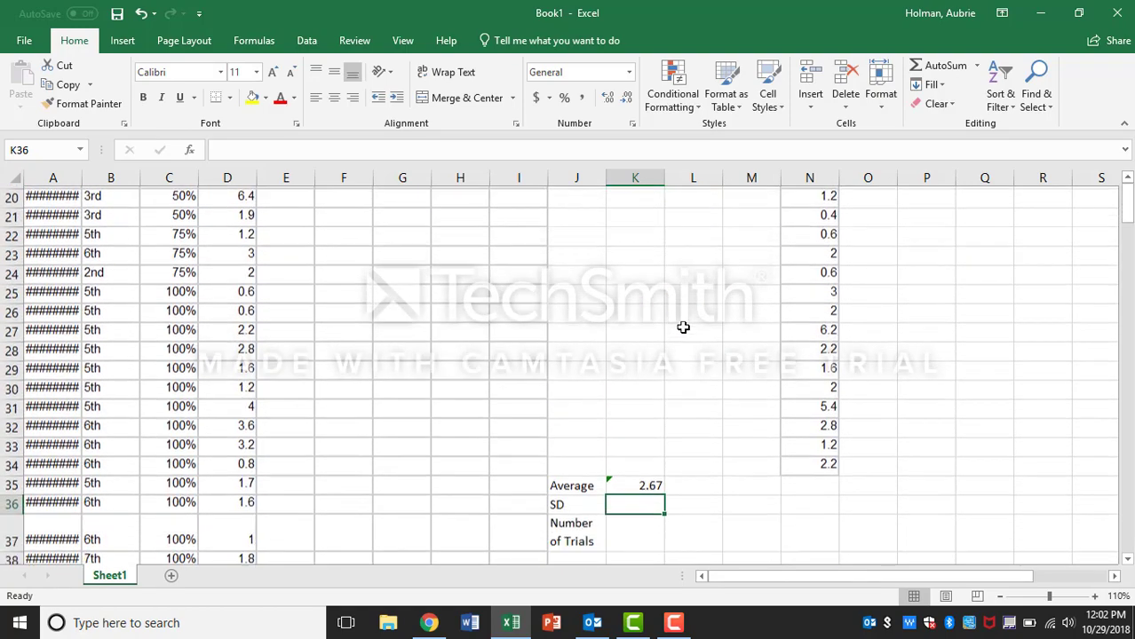
pyautogui.click(635, 481)
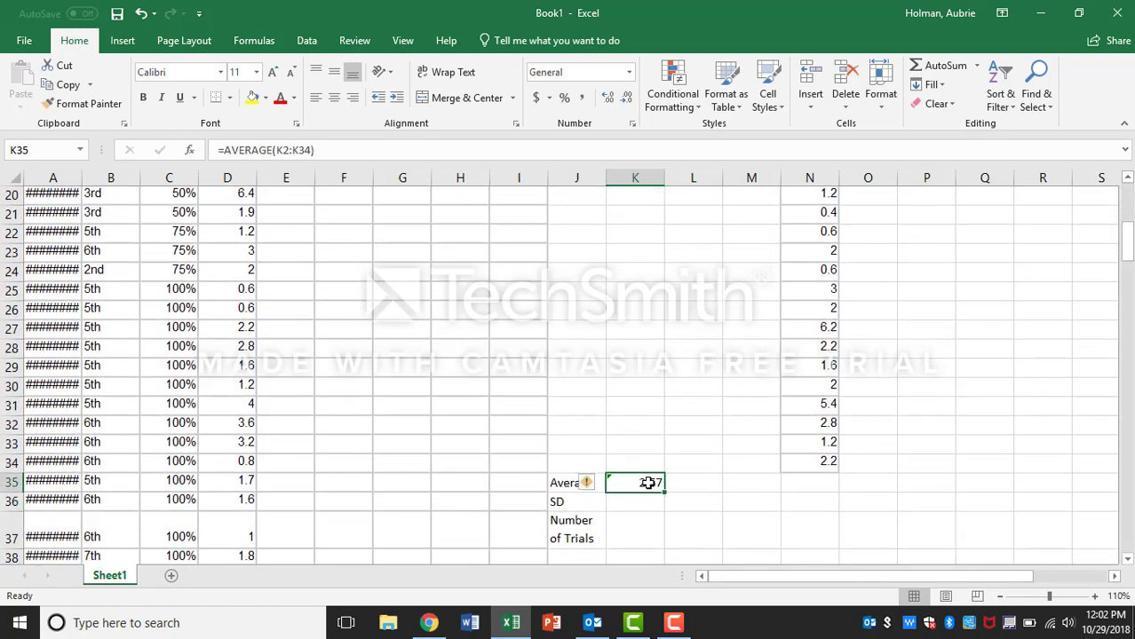
pyautogui.click(589, 482)
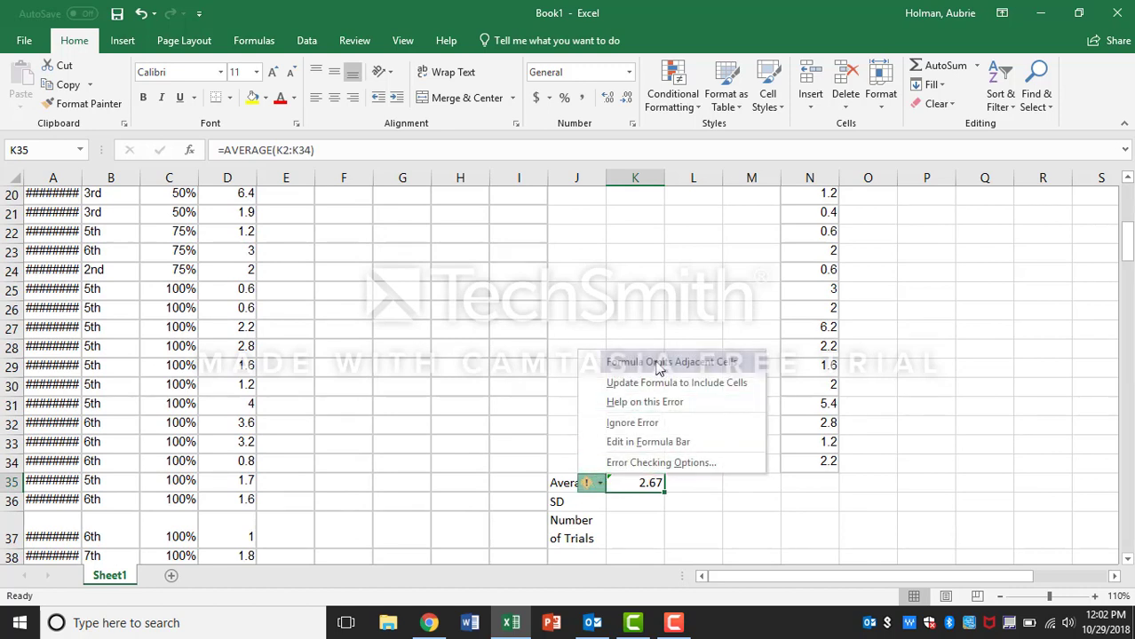
pyautogui.click(686, 487)
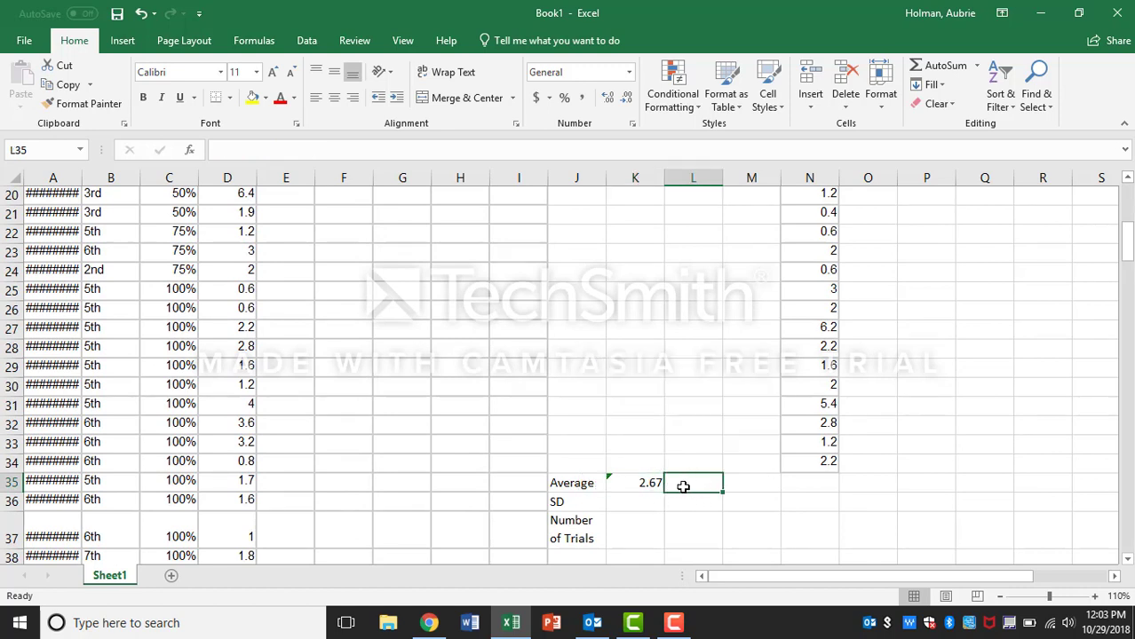
pyautogui.click(657, 488)
pyautogui.moveTo(663, 491); pyautogui.dragTo(833, 487)
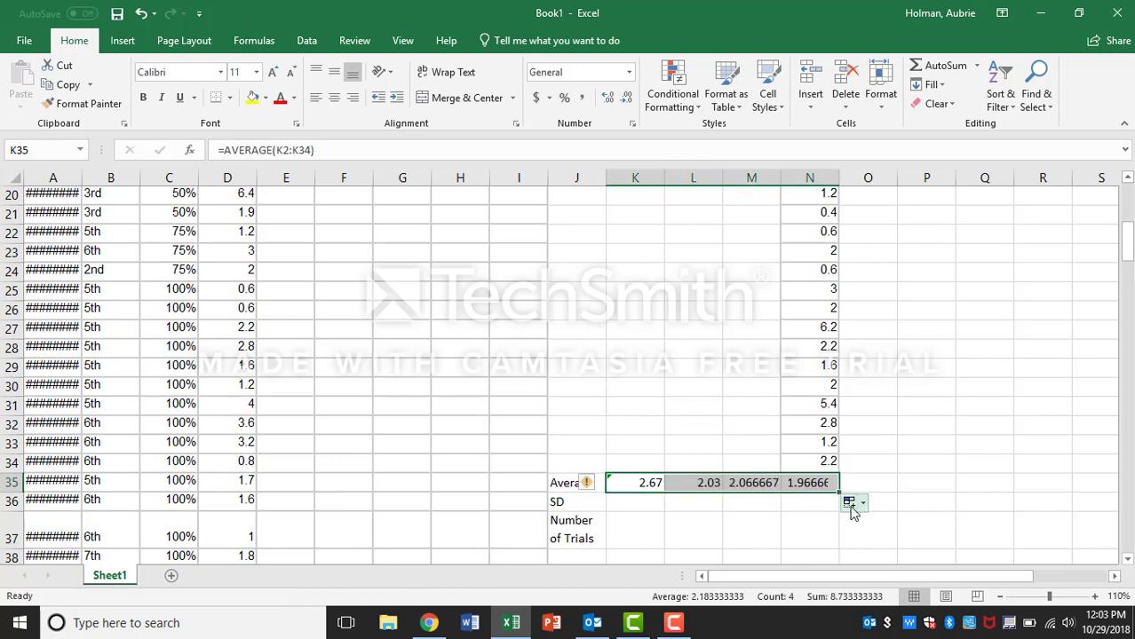
# Step: Enter a STDEV.S formula in K36 covering the 25% rates K2:K34
pyautogui.click(793, 504)
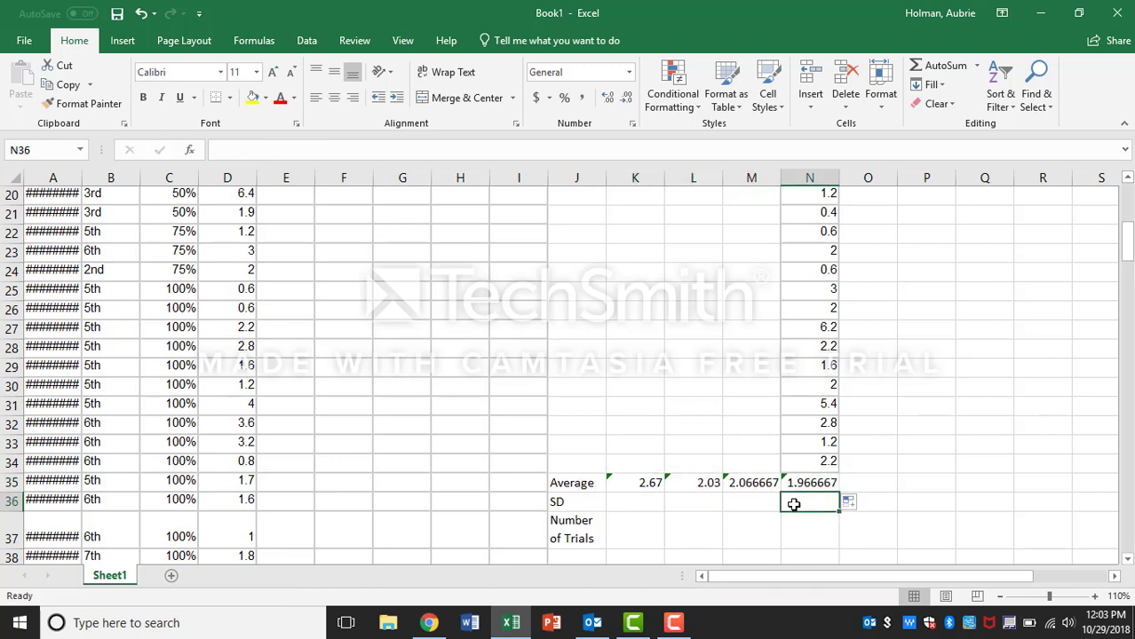
pyautogui.click(640, 482)
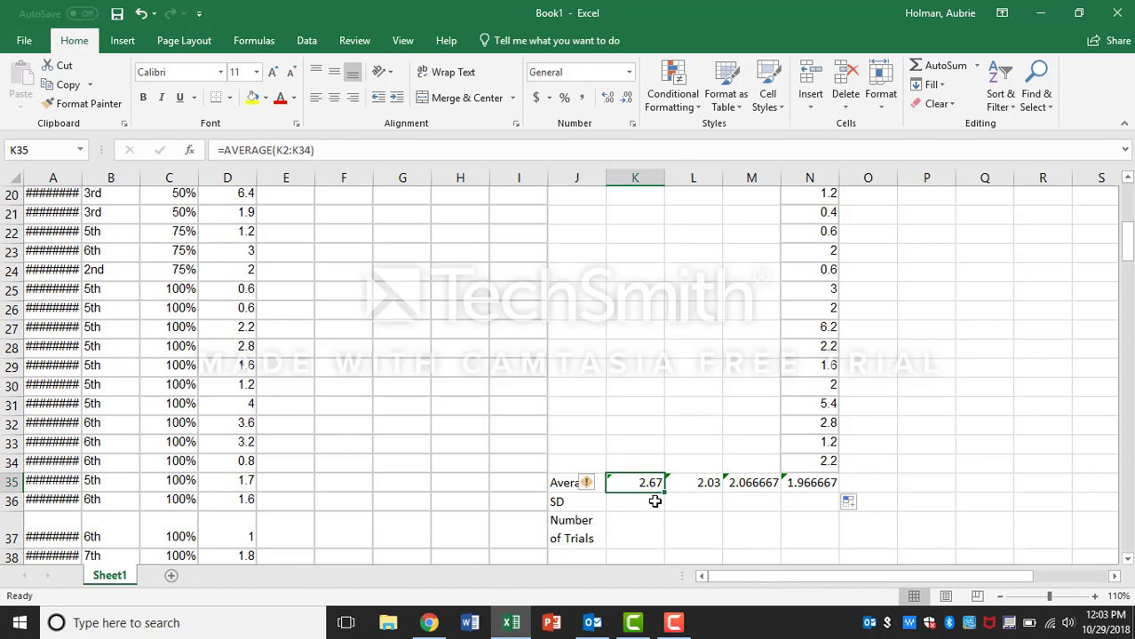
pyautogui.click(655, 502)
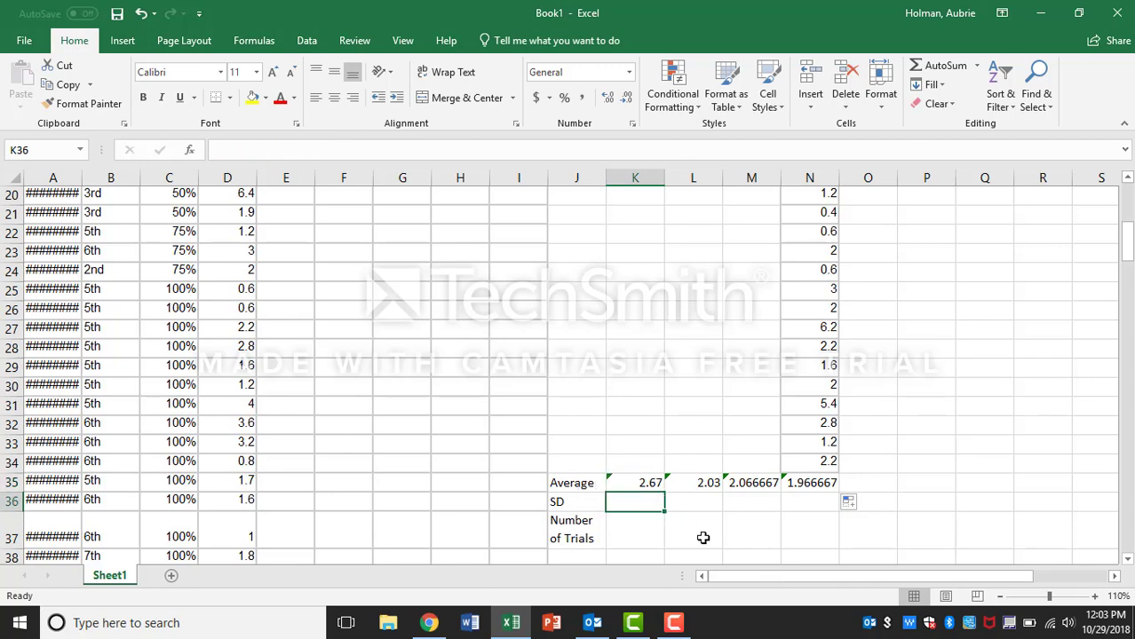
pyautogui.scroll(7, 750, 512)
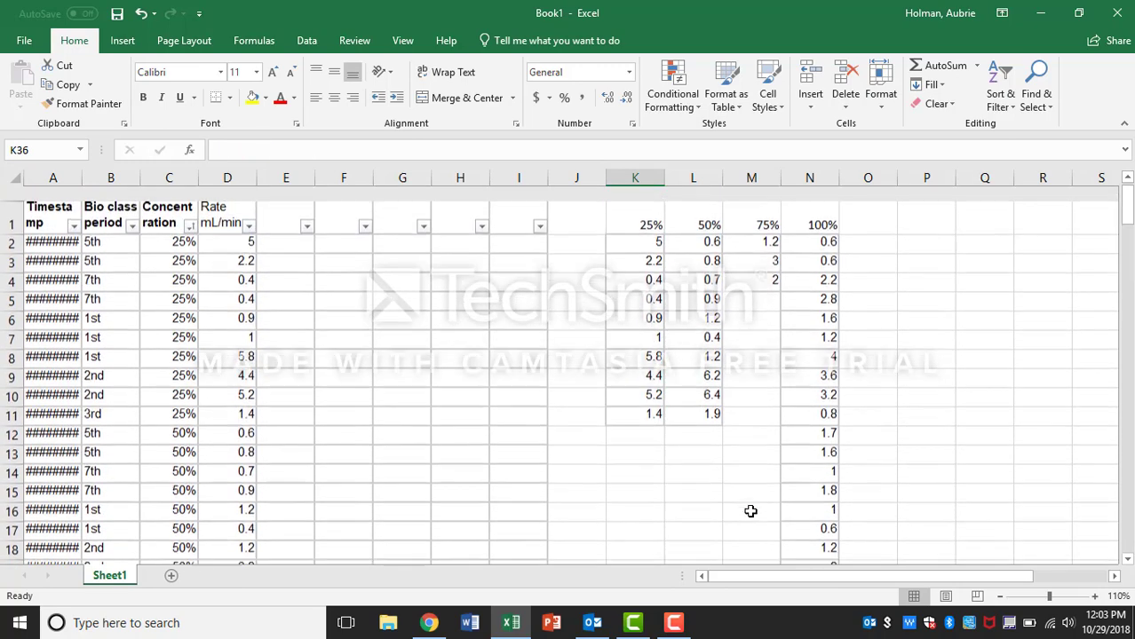
pyautogui.scroll(-6, 750, 512)
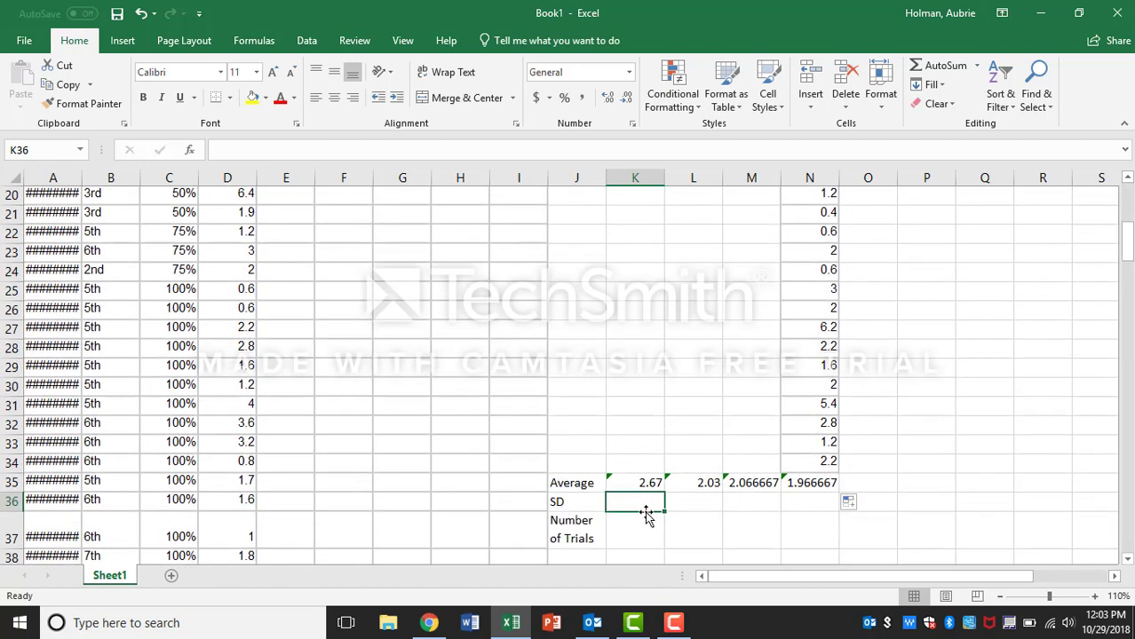
pyautogui.write('=st')
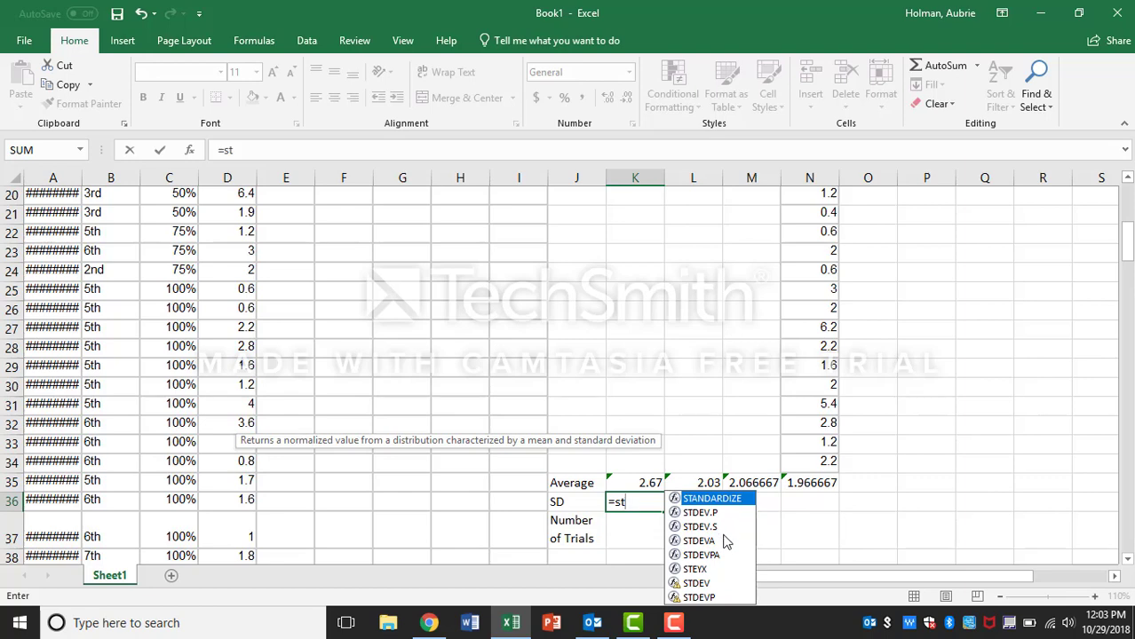
pyautogui.click(702, 527)
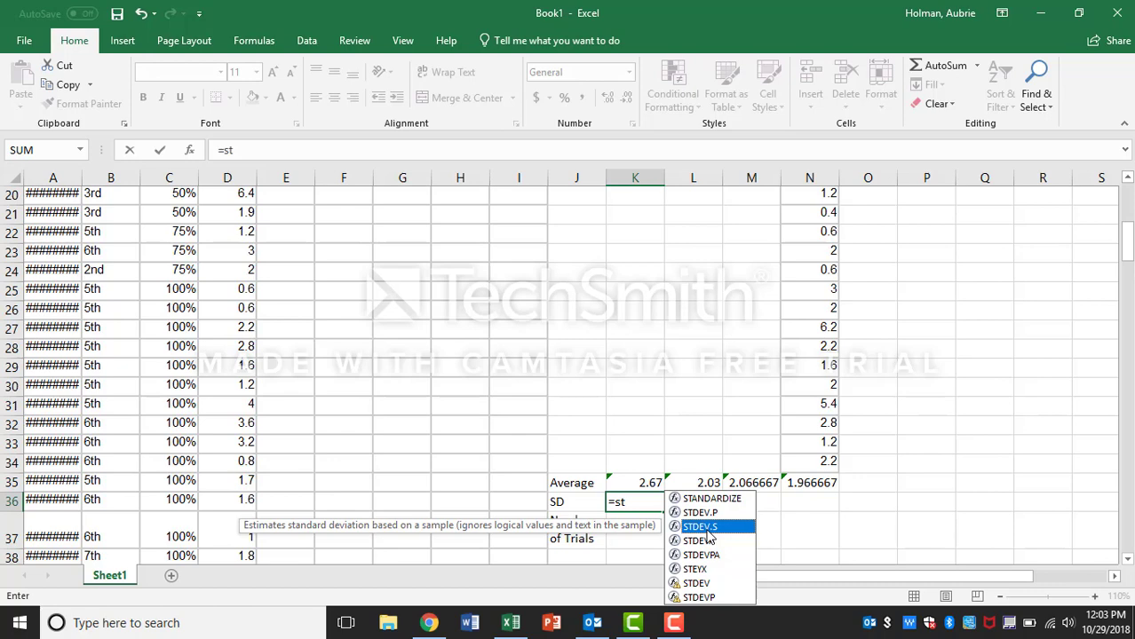
pyautogui.doubleClick(704, 527)
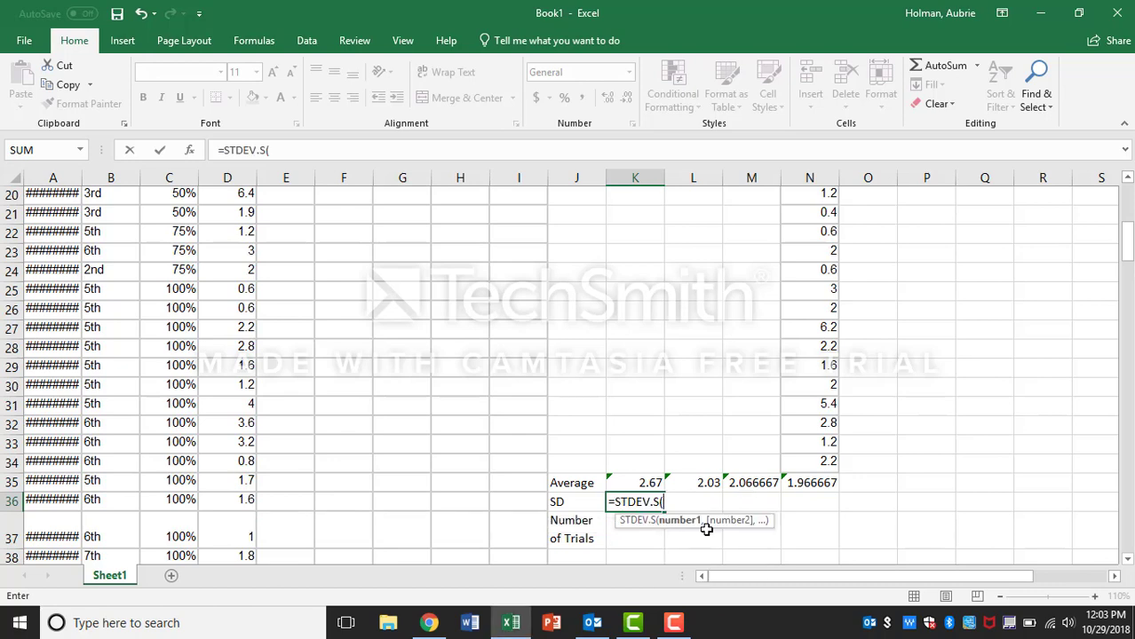
pyautogui.click(637, 460)
pyautogui.moveTo(632, 432); pyautogui.dragTo(639, 232)
pyautogui.press('Return')
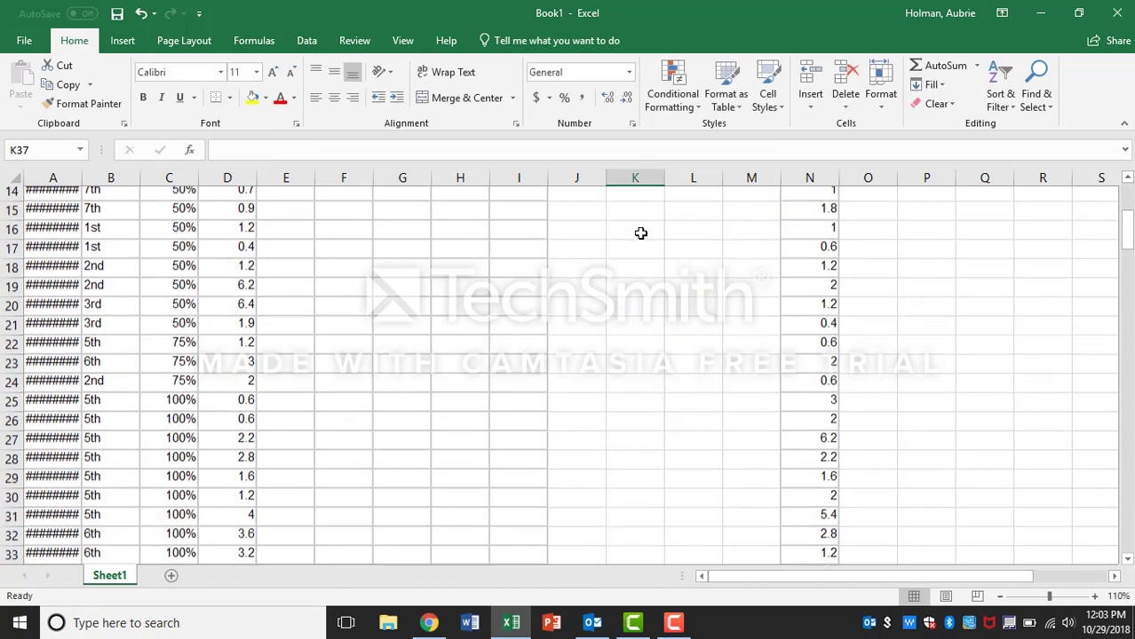
# Step: Fill the standard deviation formula from K36 across to N36
pyautogui.click(649, 503)
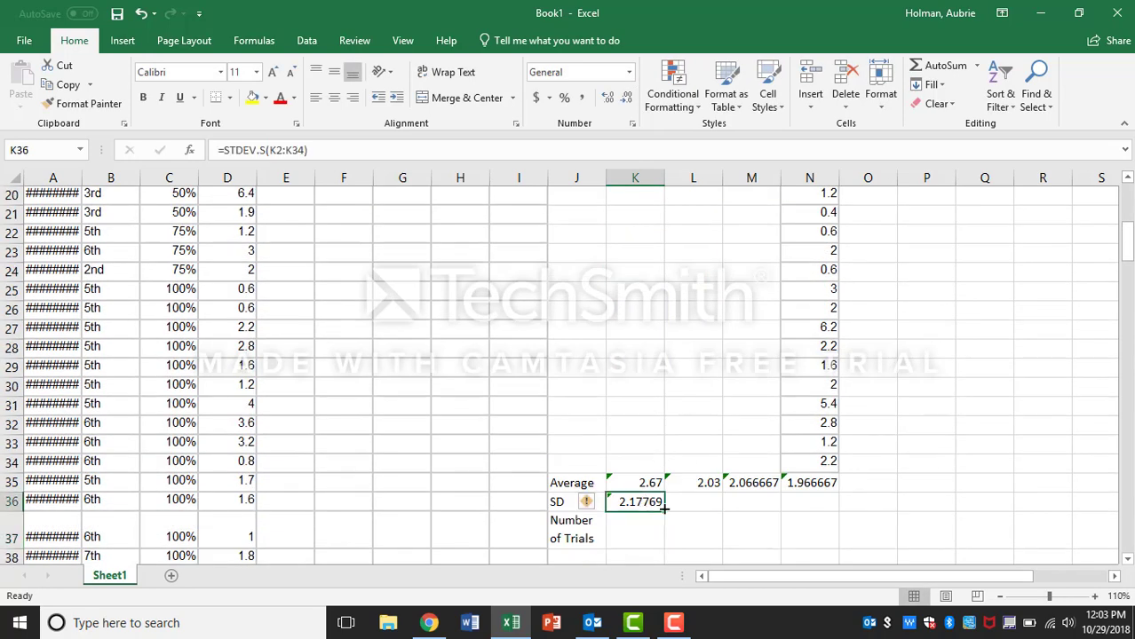
pyautogui.moveTo(665, 507); pyautogui.dragTo(821, 510)
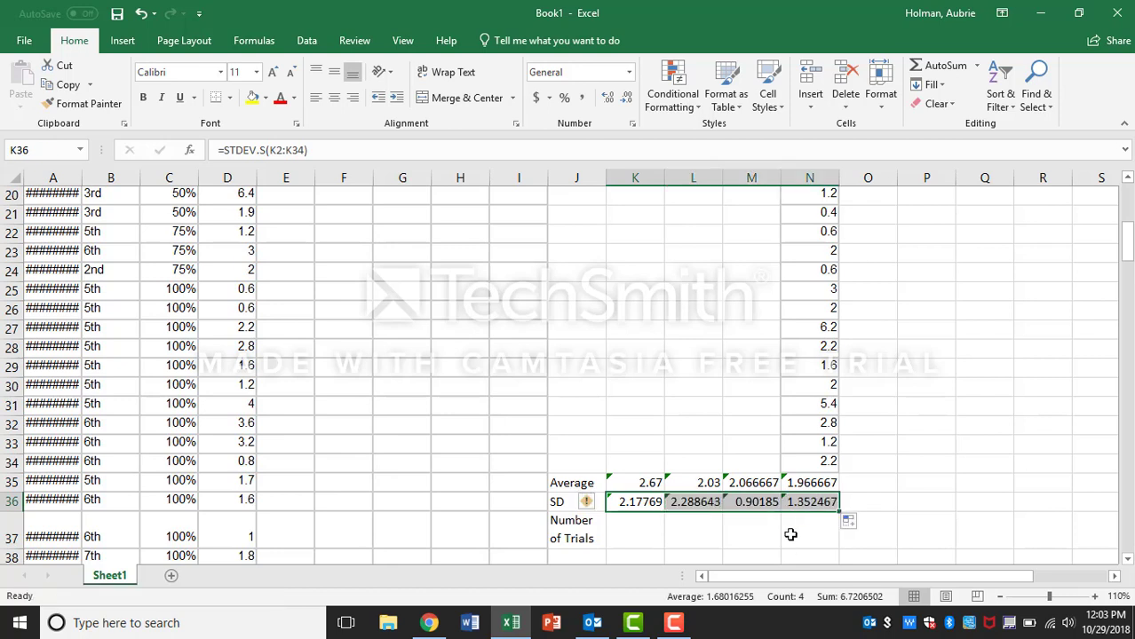
pyautogui.click(628, 530)
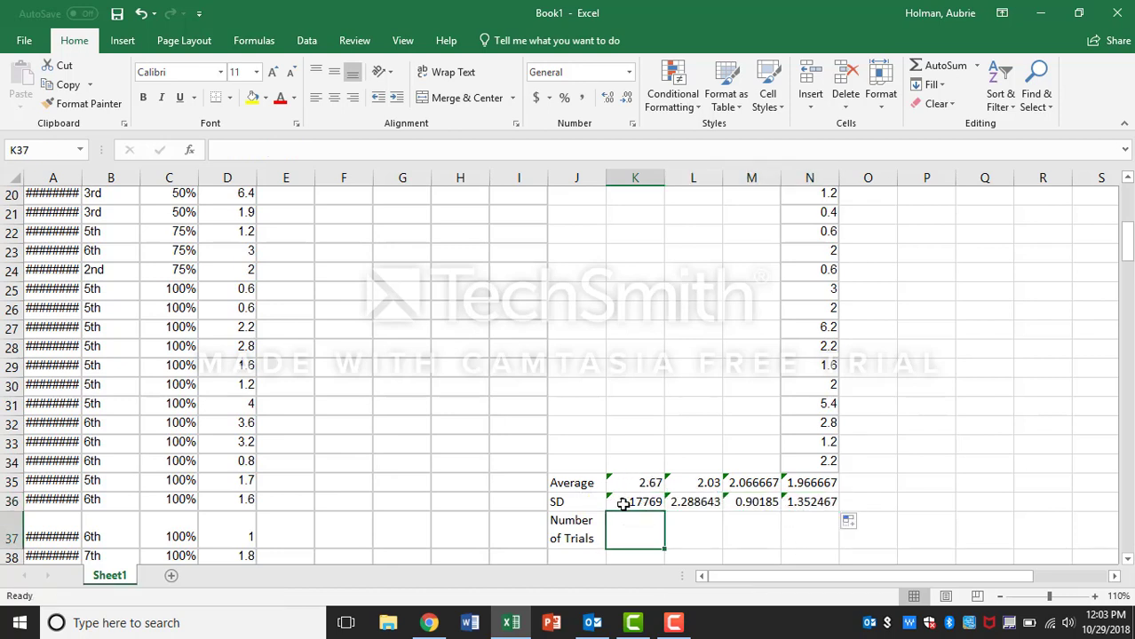
pyautogui.scroll(7, 577, 272)
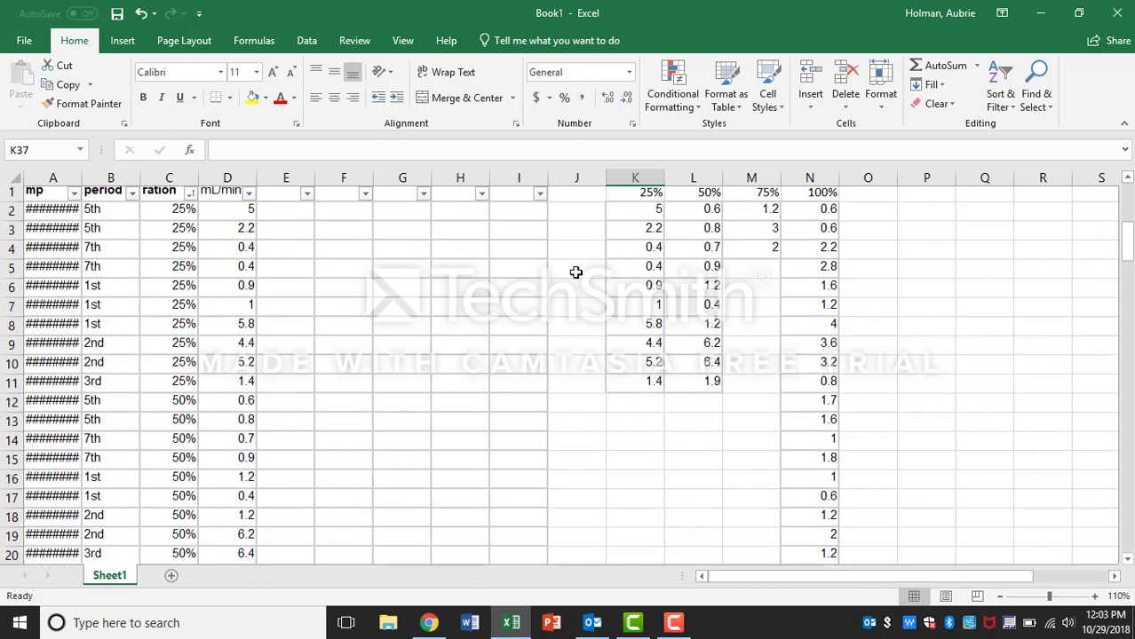
pyautogui.moveTo(658, 345); pyautogui.dragTo(655, 387)
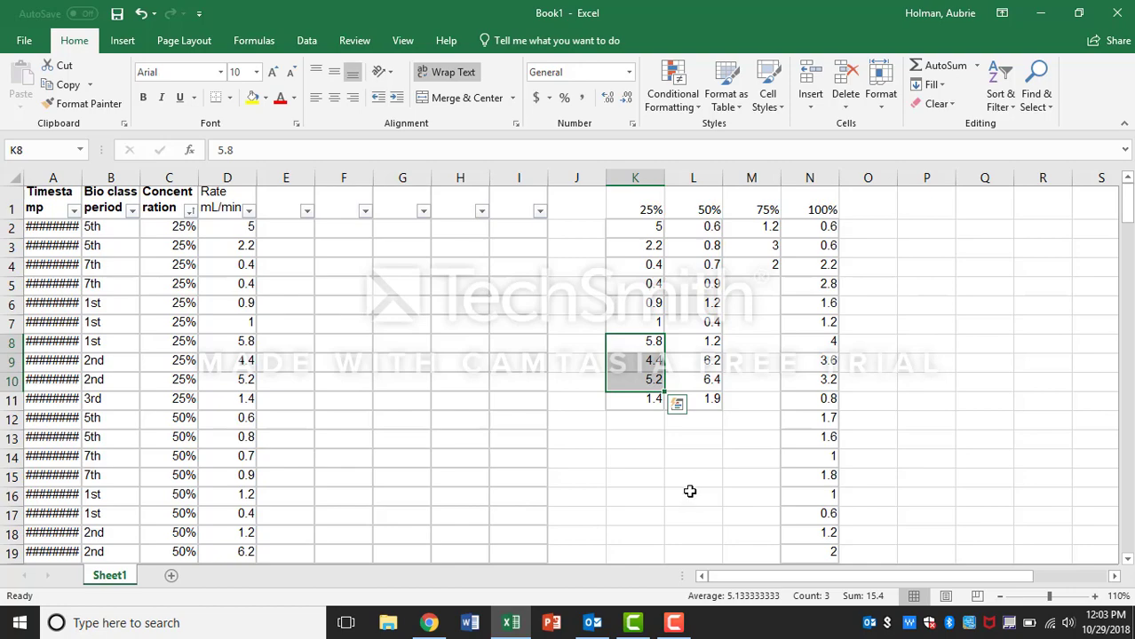
pyautogui.scroll(-6, 704, 430)
pyautogui.scroll(-2, 704, 430)
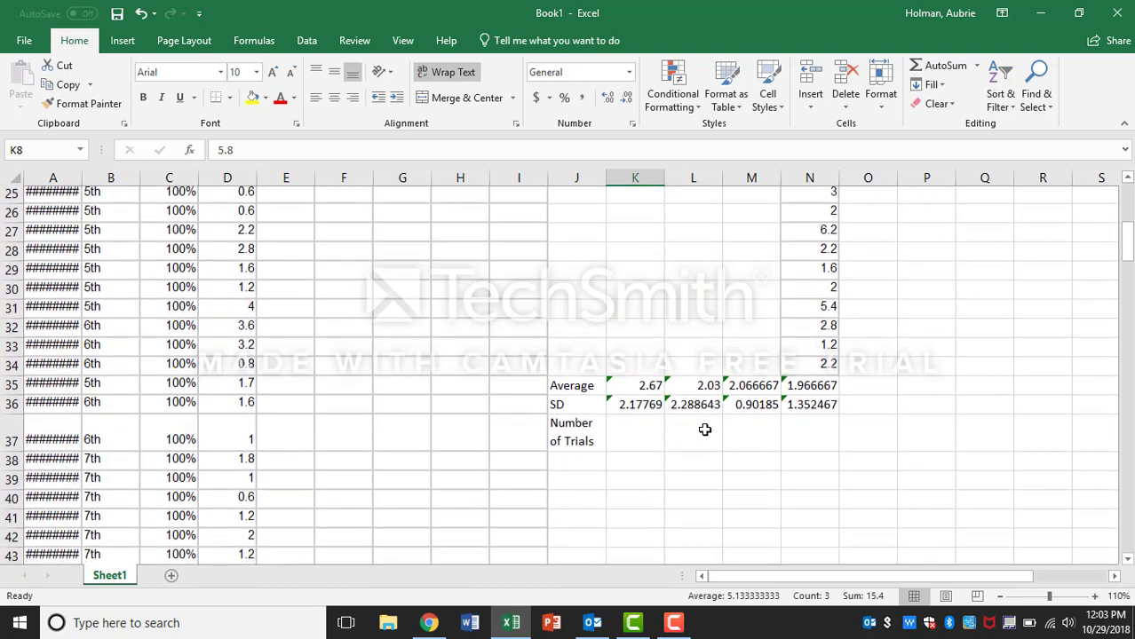
# Step: Enter a COUNT formula in K37 counting the 25% rates K2:K34 for the number of trials
pyautogui.click(652, 425)
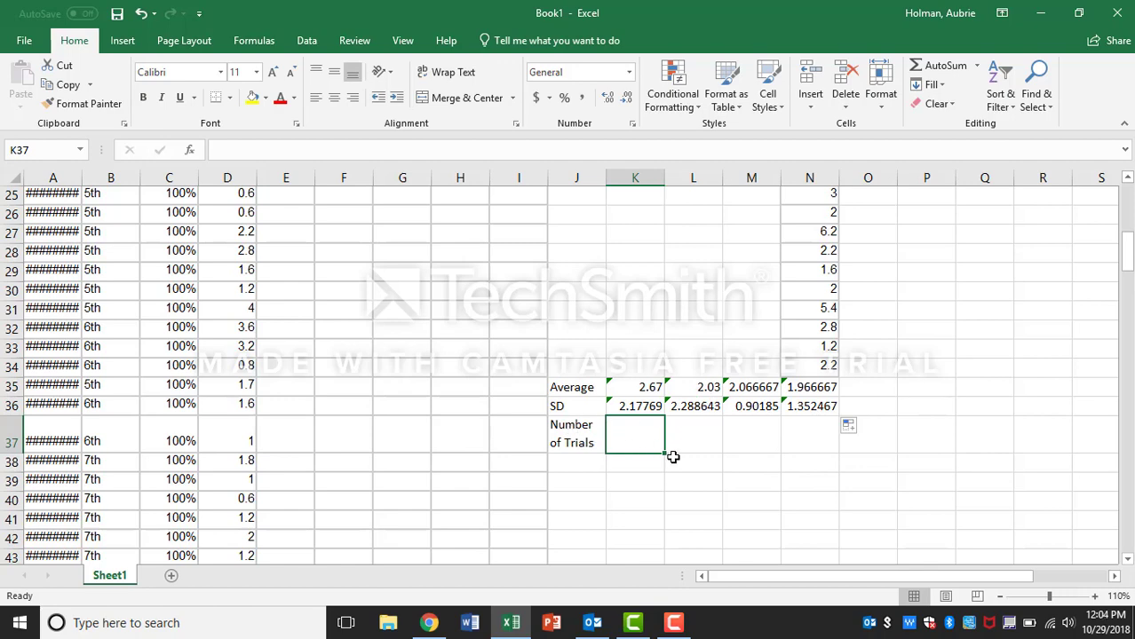
pyautogui.write('=con')
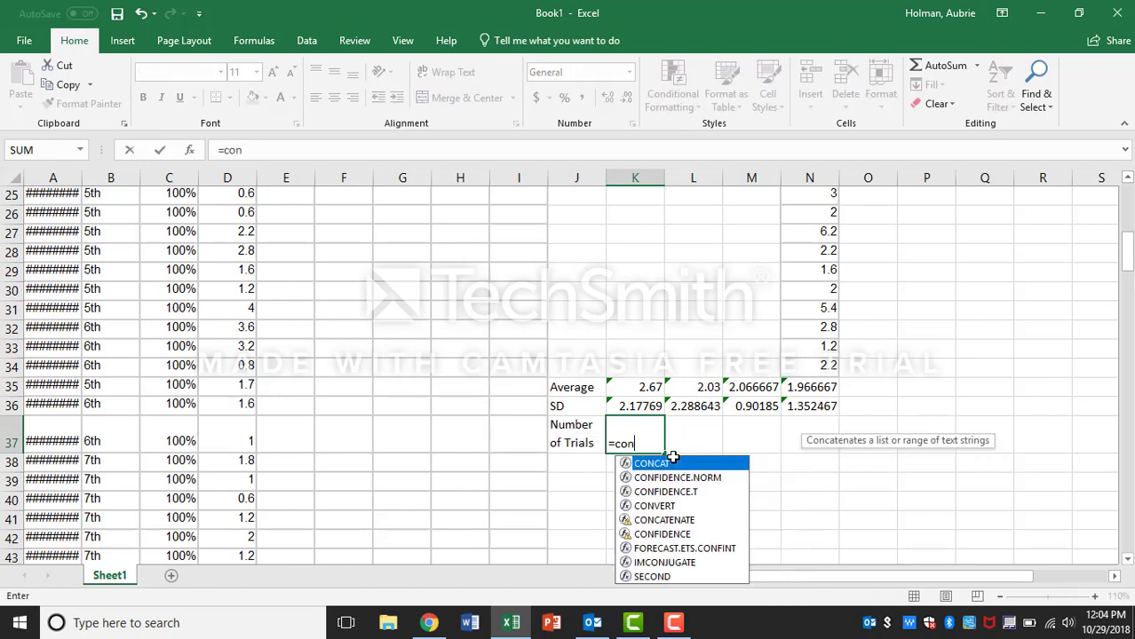
pyautogui.press('BackSpace')
pyautogui.write('un')
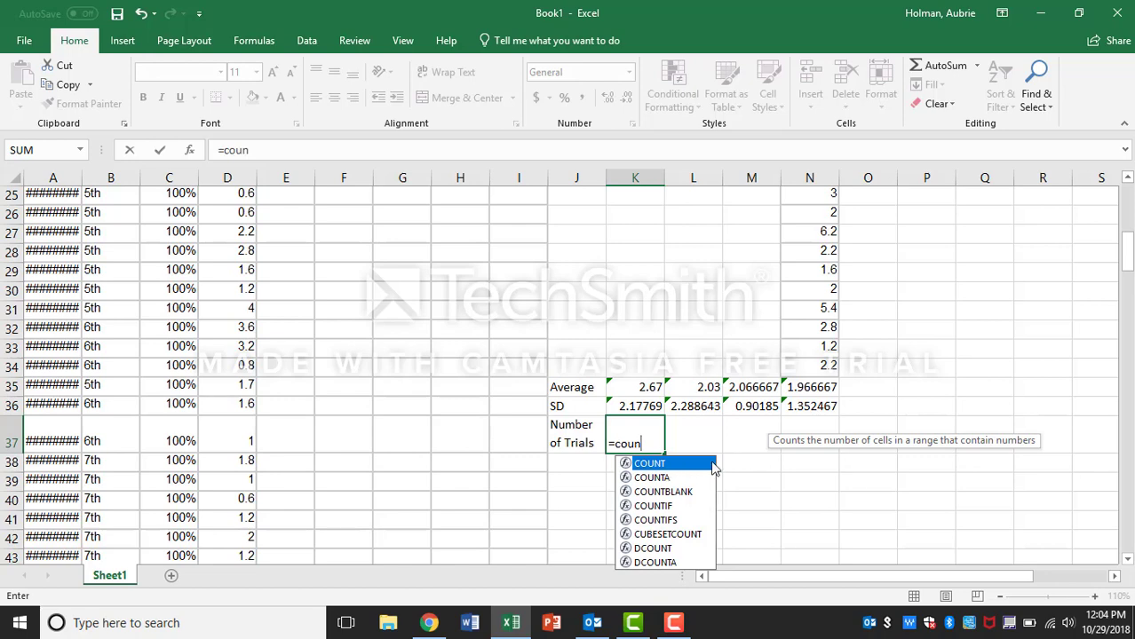
pyautogui.doubleClick(680, 464)
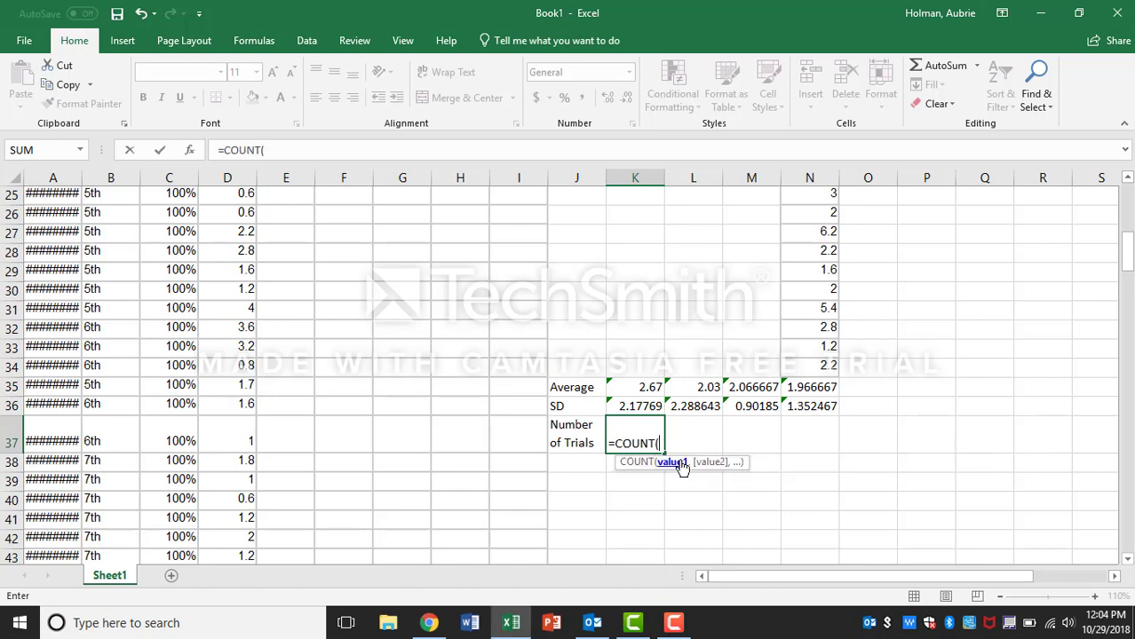
pyautogui.moveTo(642, 369); pyautogui.dragTo(657, 238)
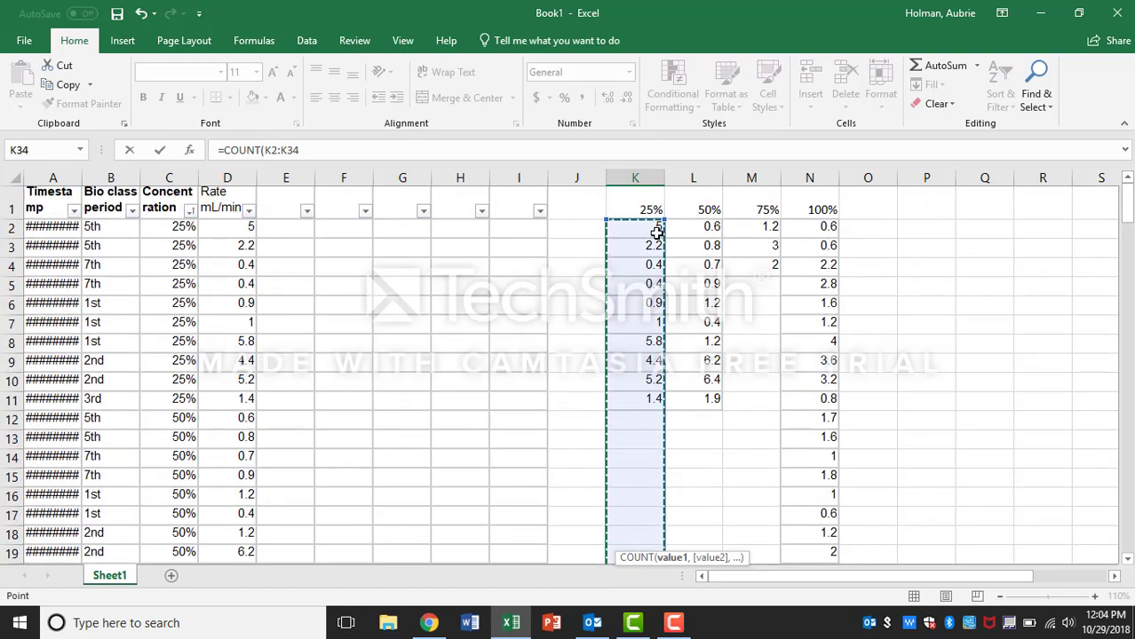
pyautogui.press('Return')
# Step: Fill the count formula from K37 across to N37 and check the copied formulas in each column
pyautogui.click(647, 519)
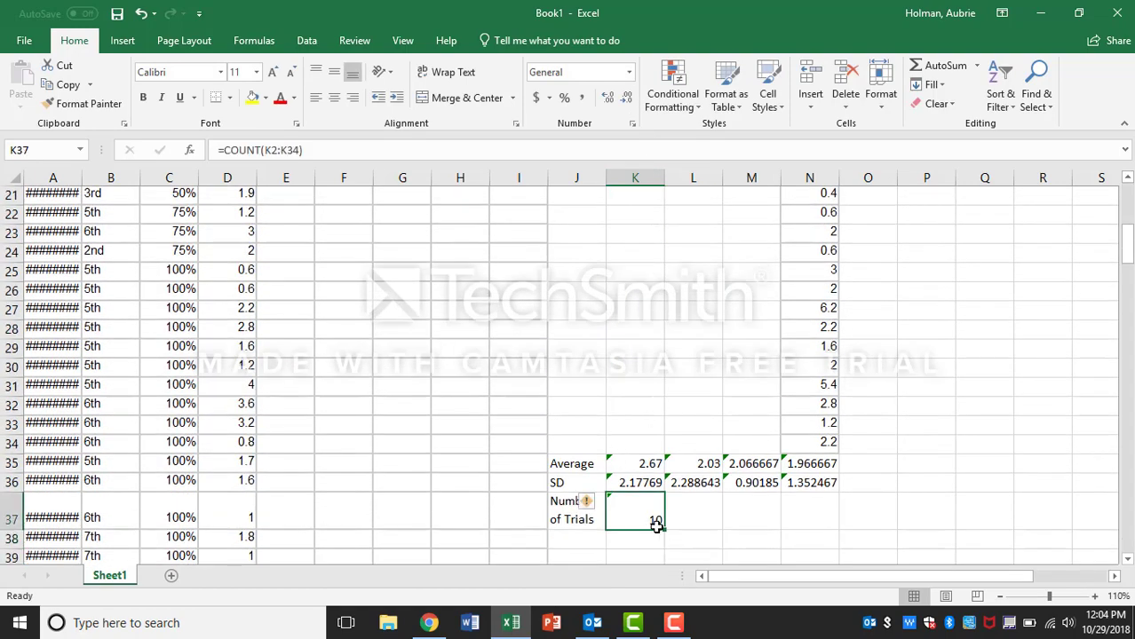
pyautogui.moveTo(663, 530); pyautogui.dragTo(821, 522)
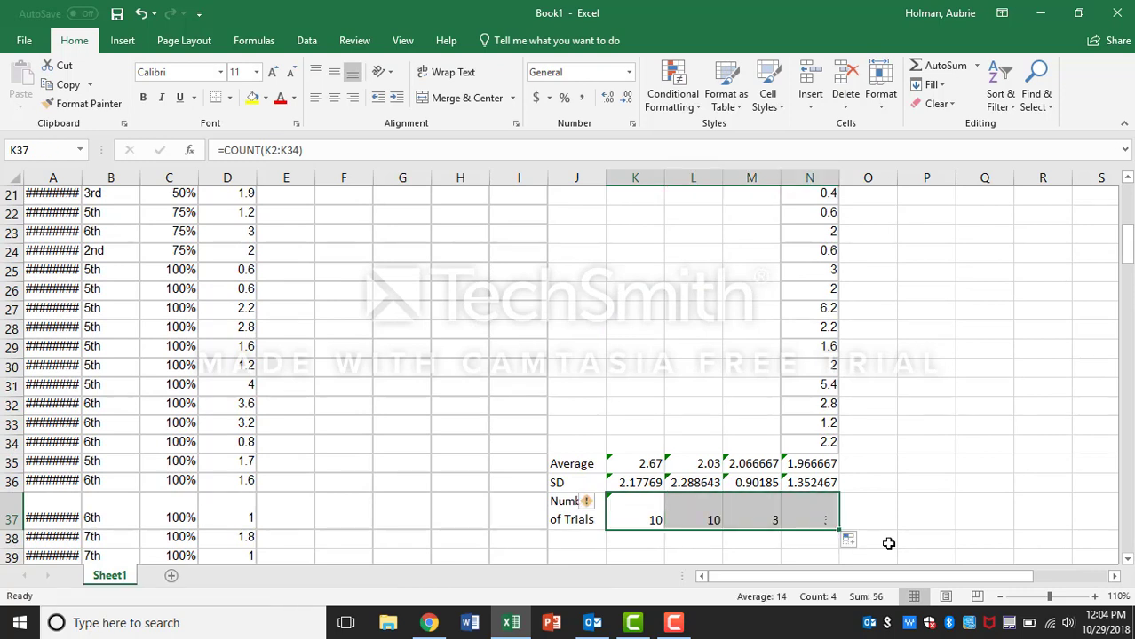
pyautogui.click(631, 515)
pyautogui.click(703, 518)
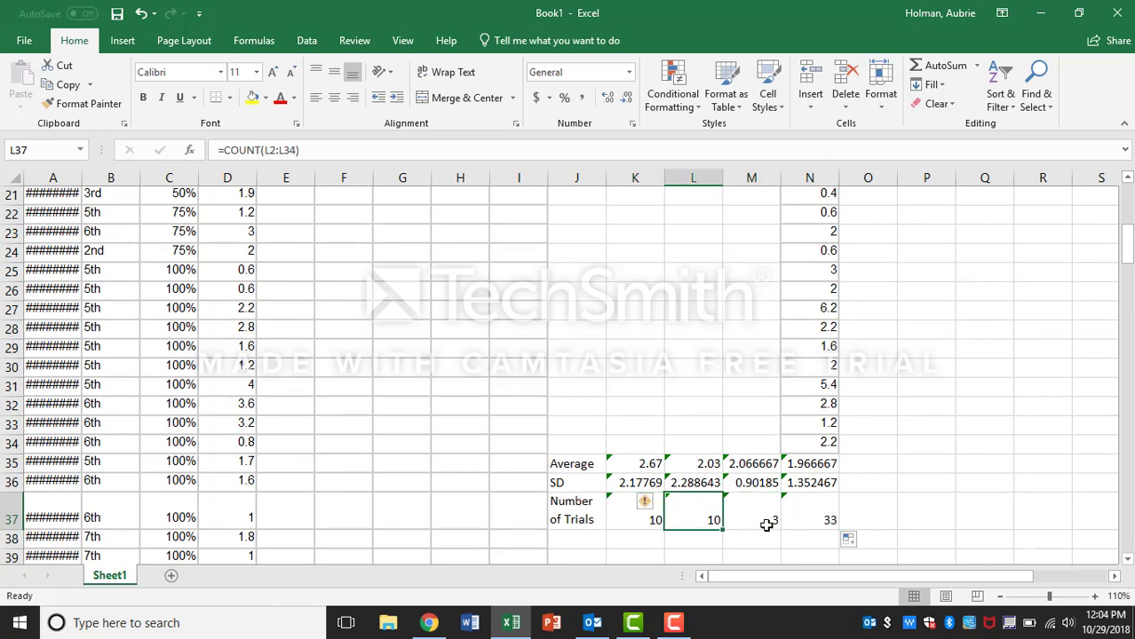
pyautogui.click(765, 521)
pyautogui.click(808, 513)
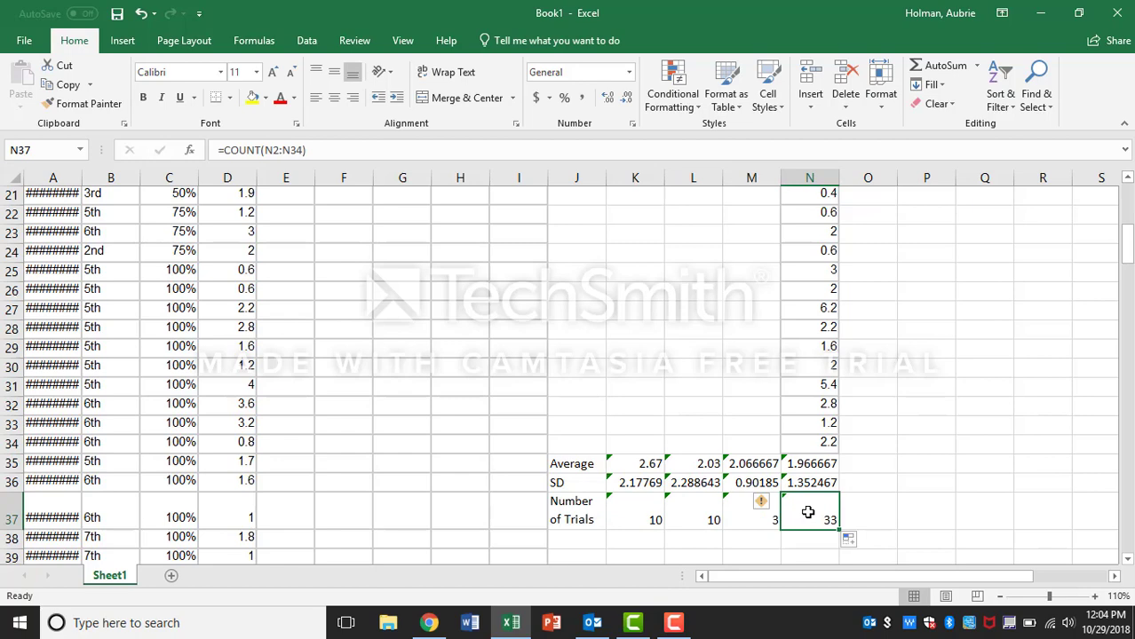